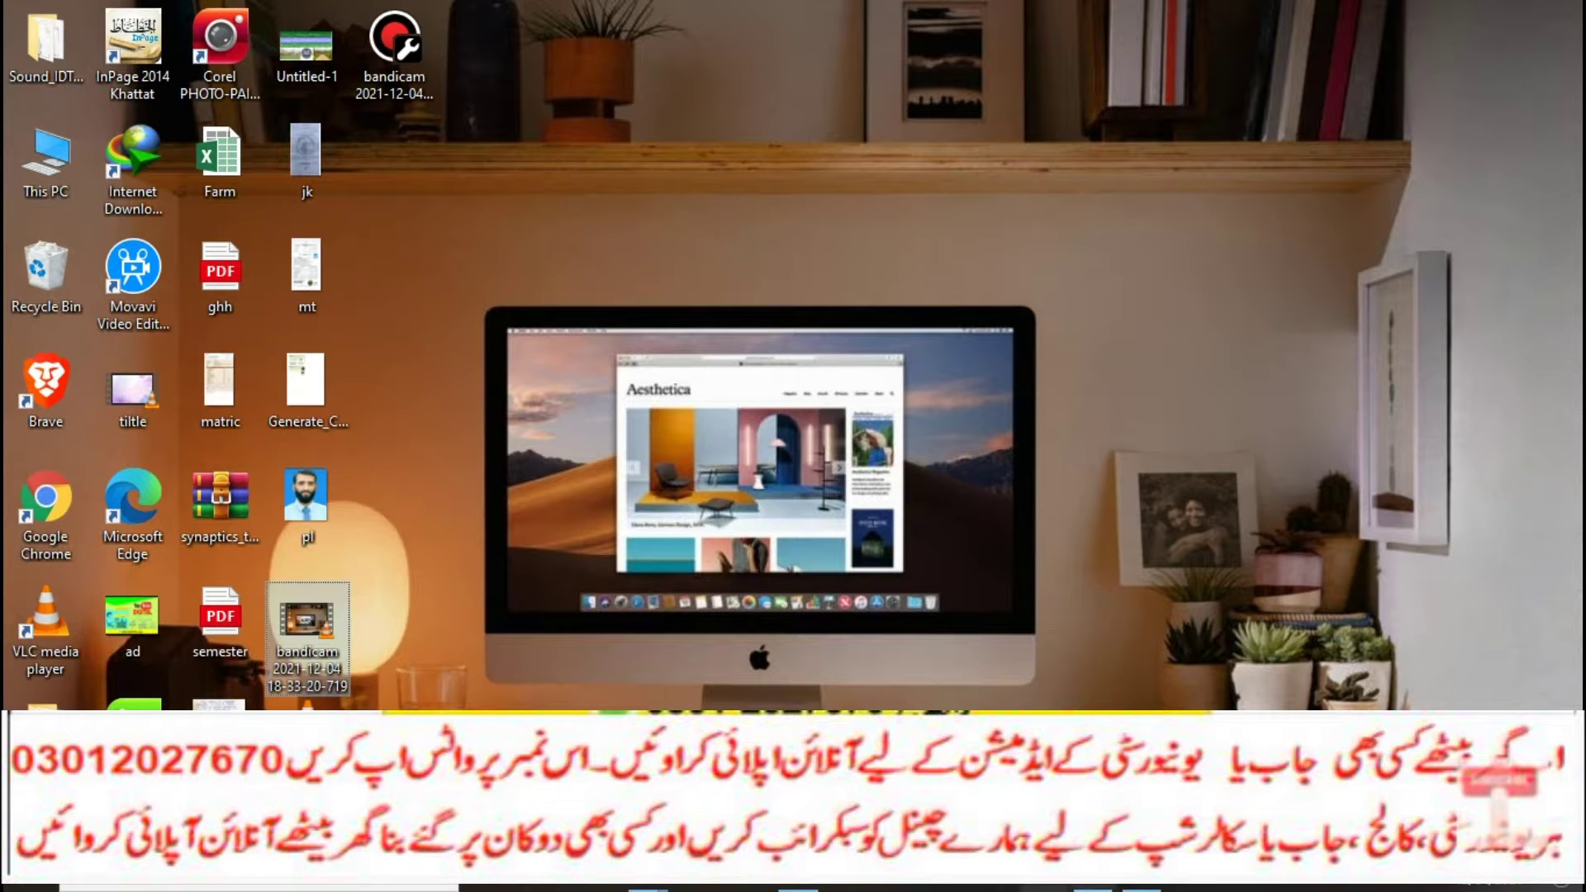
Step: Restore the minimized ad.jpg image in the Photos app from the taskbar
{"action": "left_click", "coordinate": [1142, 887]}
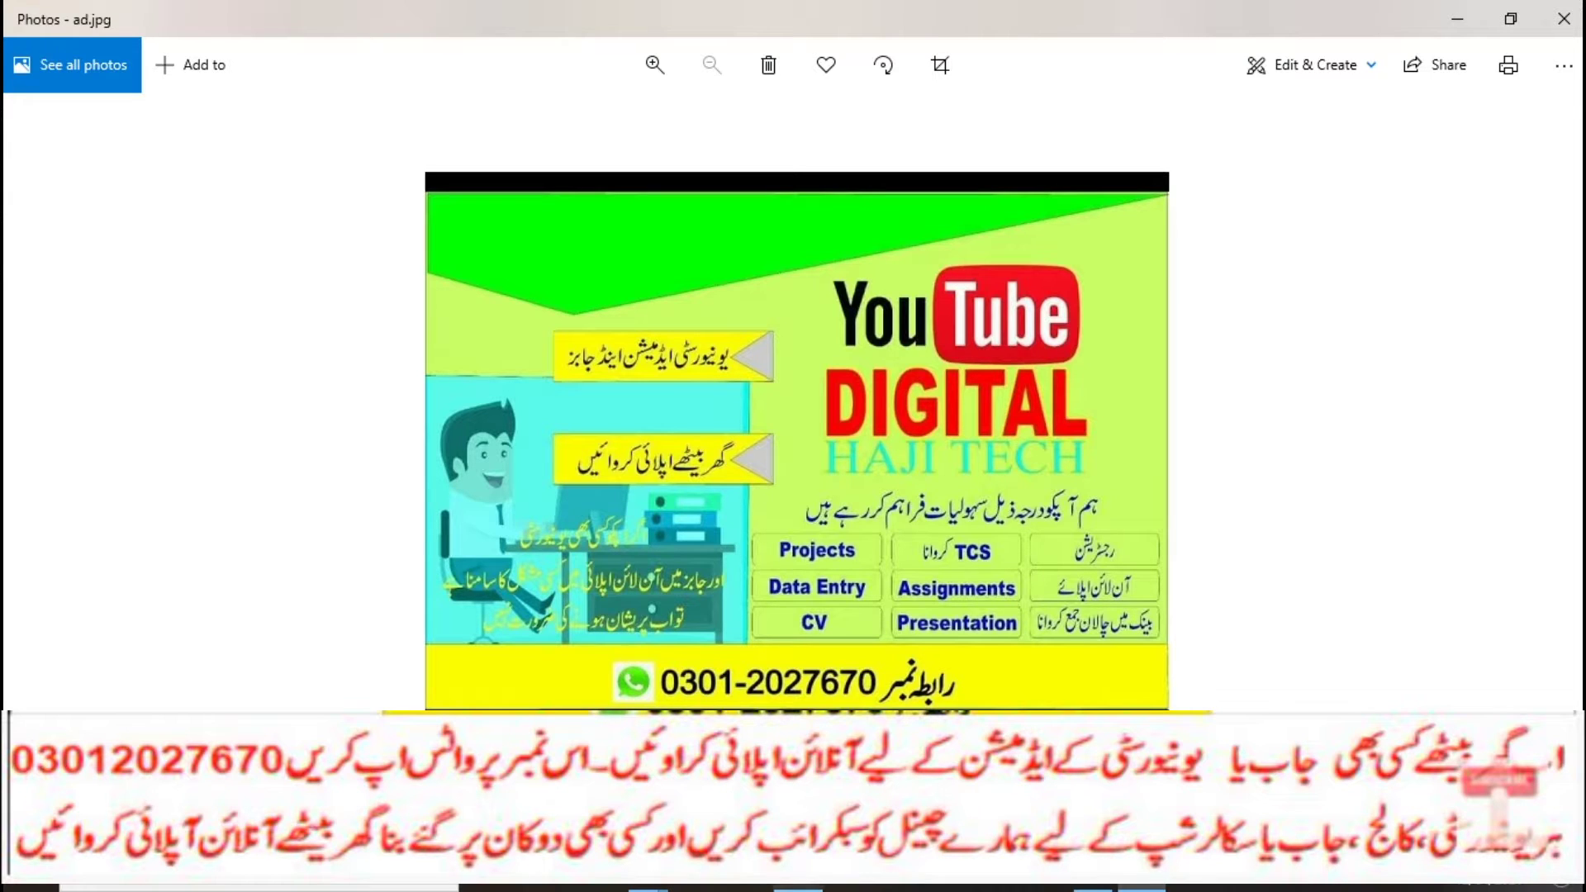
Step: Switch from the ad.jpg photo to the Chrome New Tab page
{"action": "key", "text": "alt+Tab"}
Step: Search for Abasyn University from the address bar and browse the abasynisb.edu.pk homepage
{"action": "type", "text": "ab"}
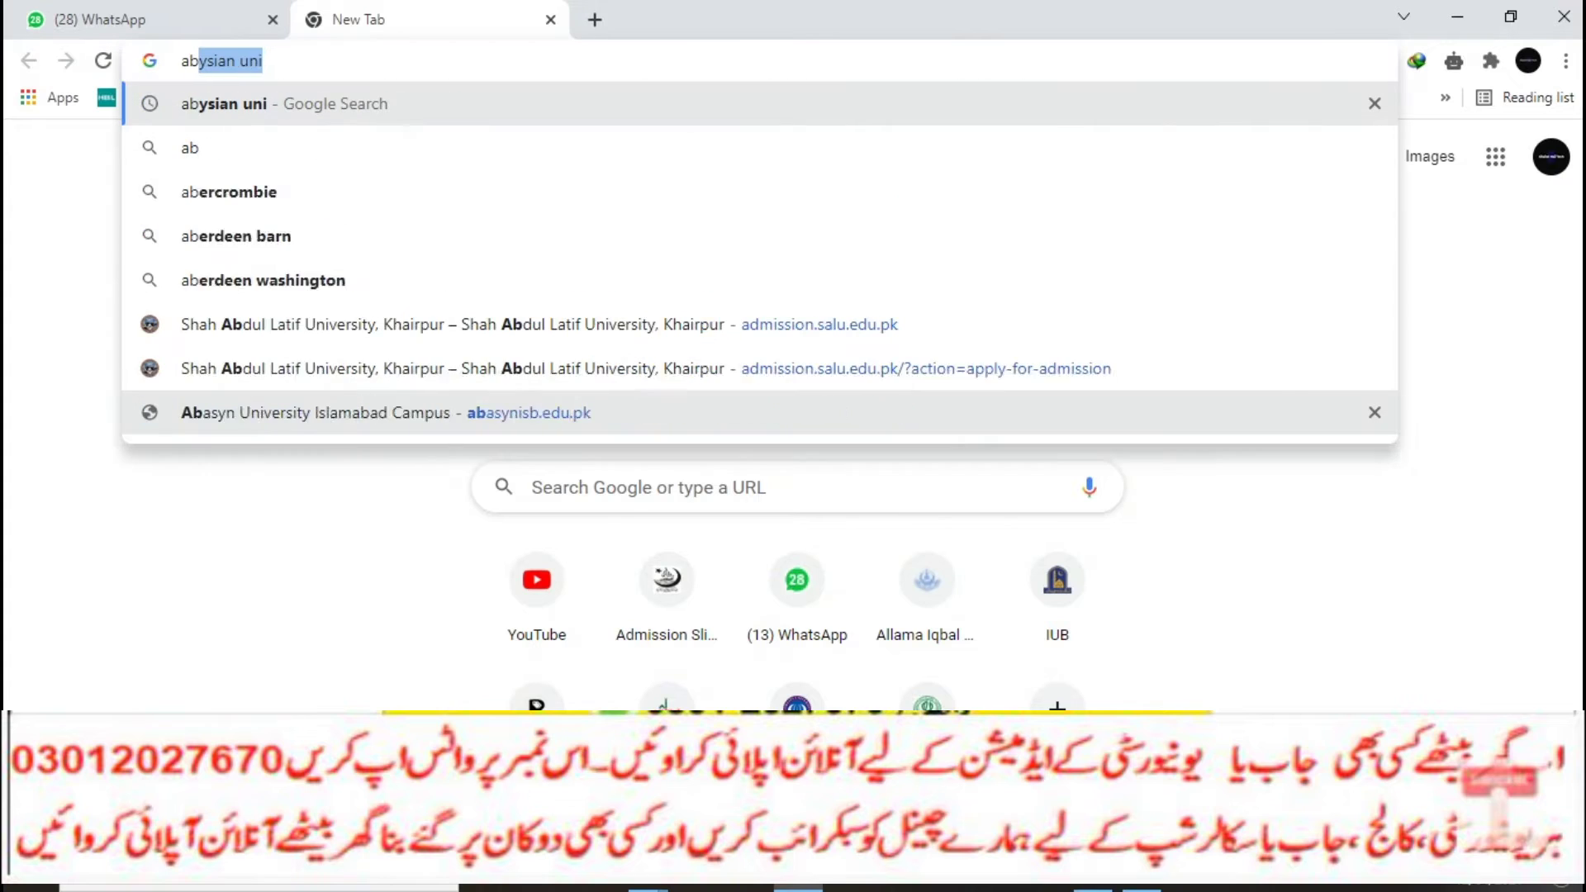
{"action": "key", "text": "Right"}
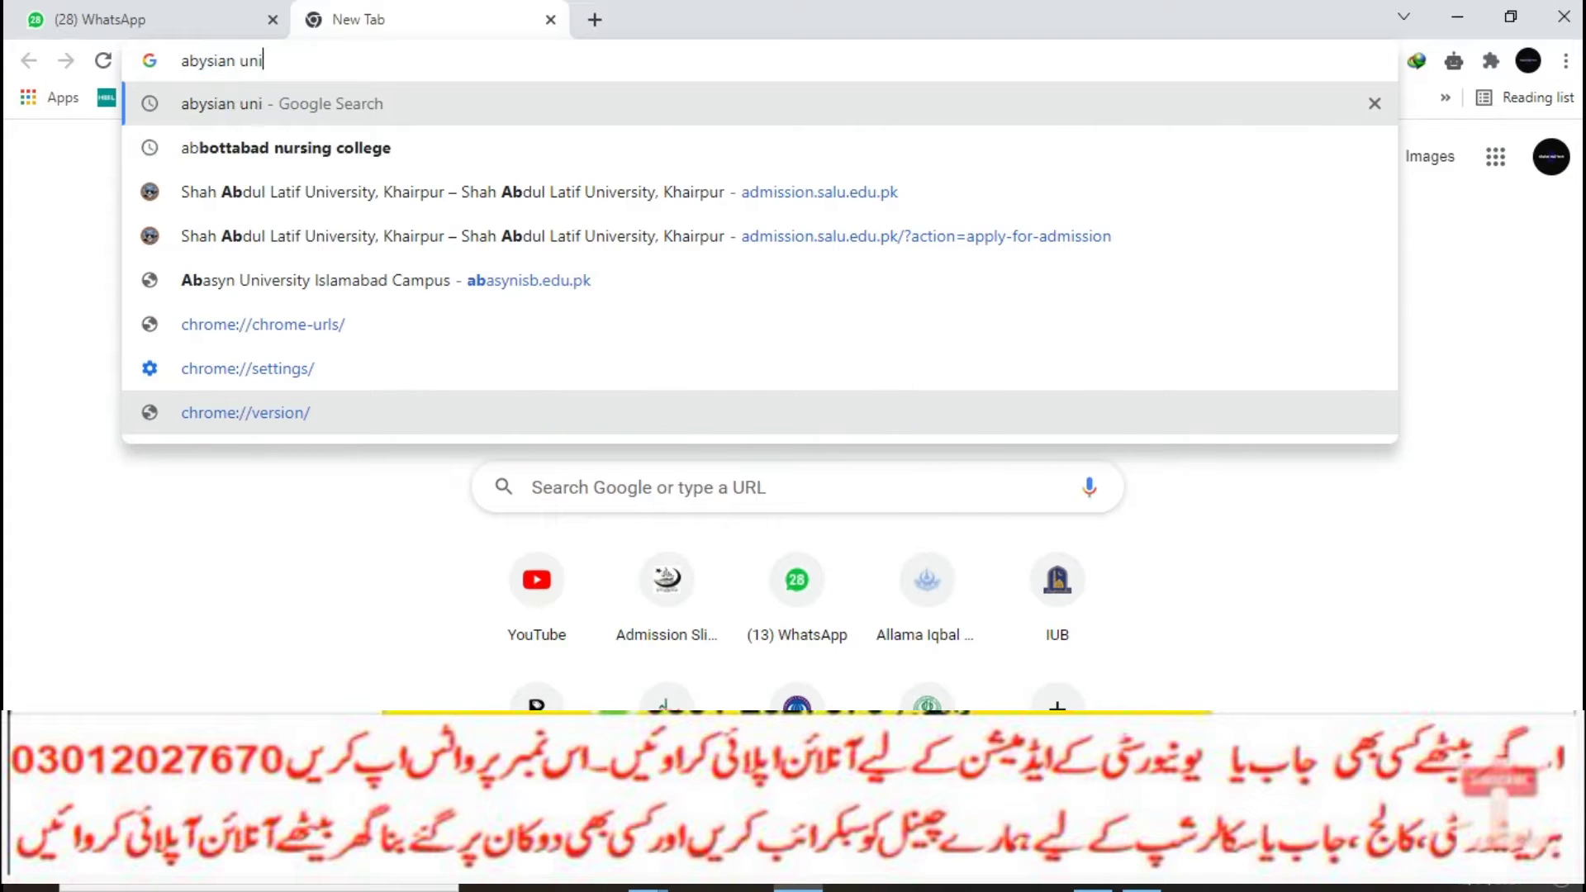
{"action": "key", "text": "Return"}
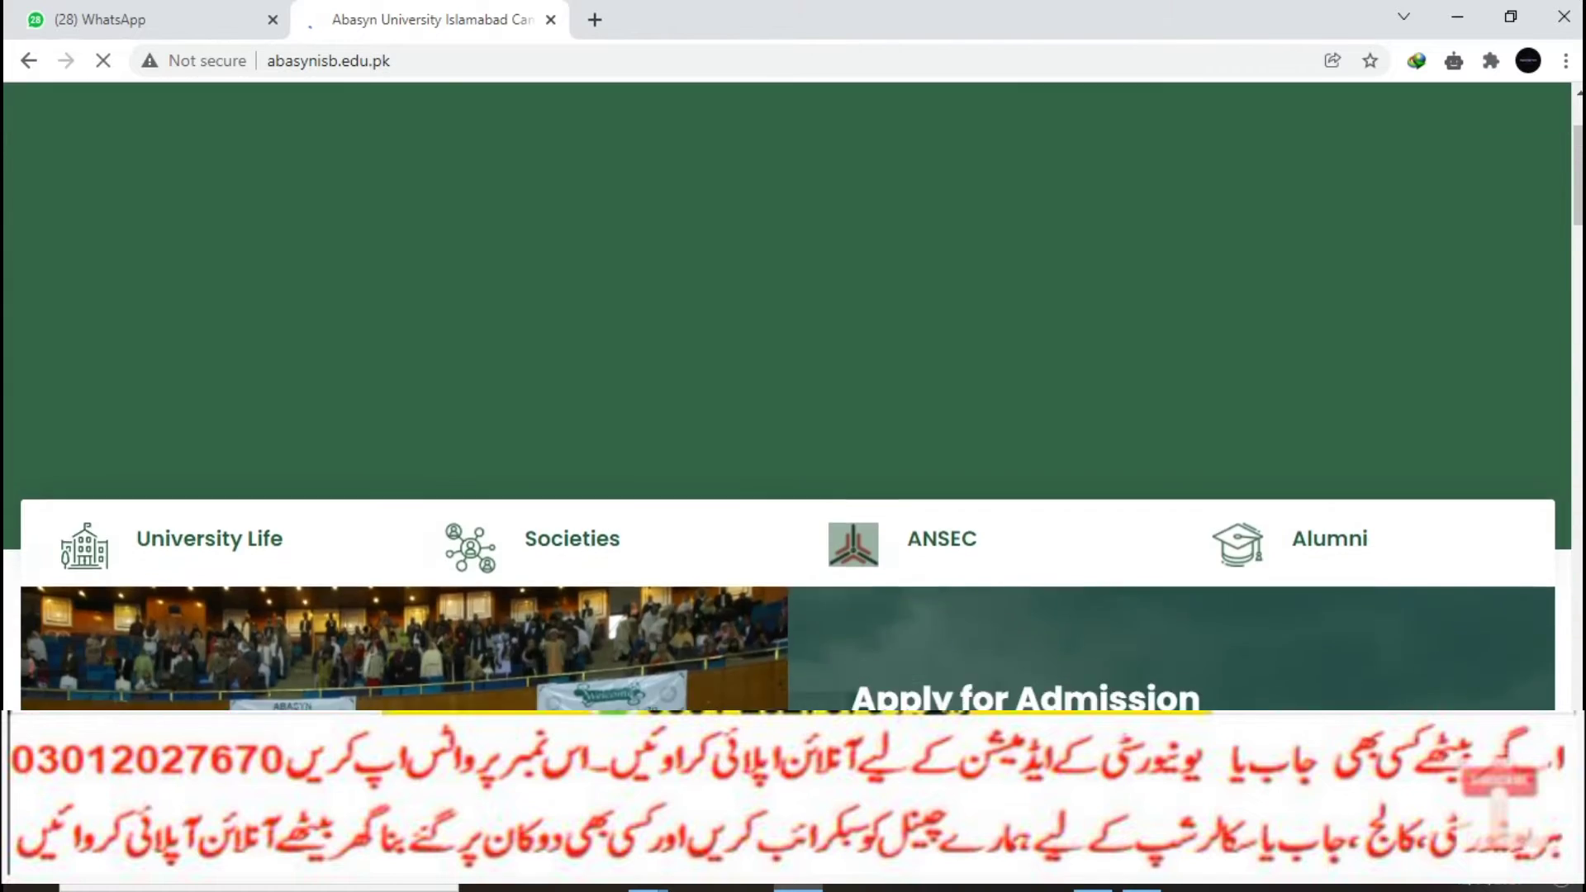
{"action": "scroll", "coordinate": [787, 396], "scroll_direction": "up", "scroll_amount": 2}
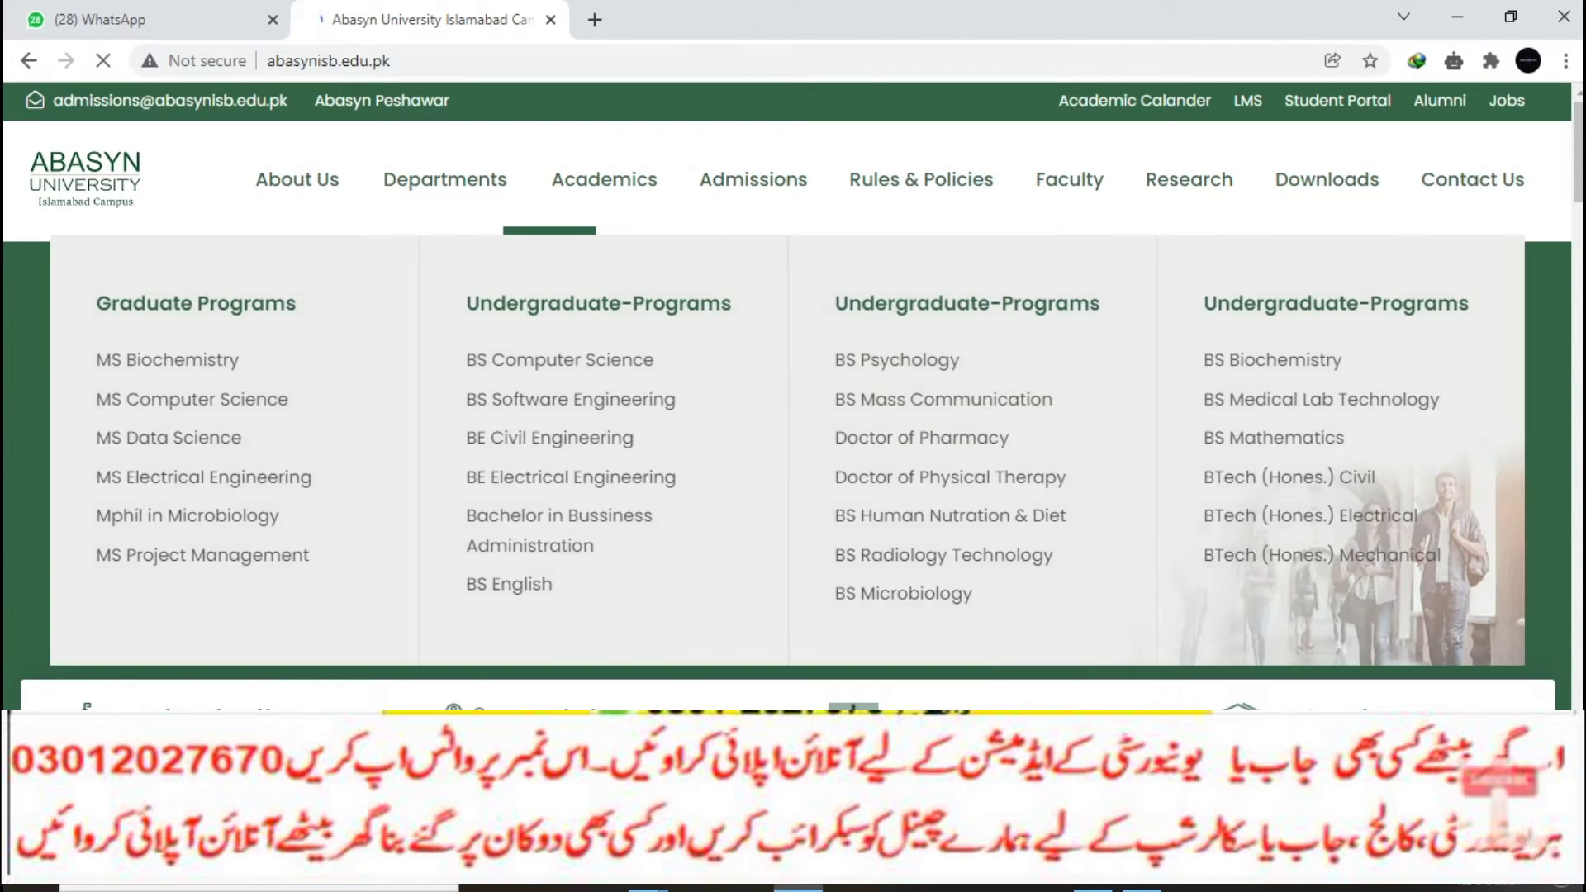
{"action": "mouse_move", "coordinate": [753, 180]}
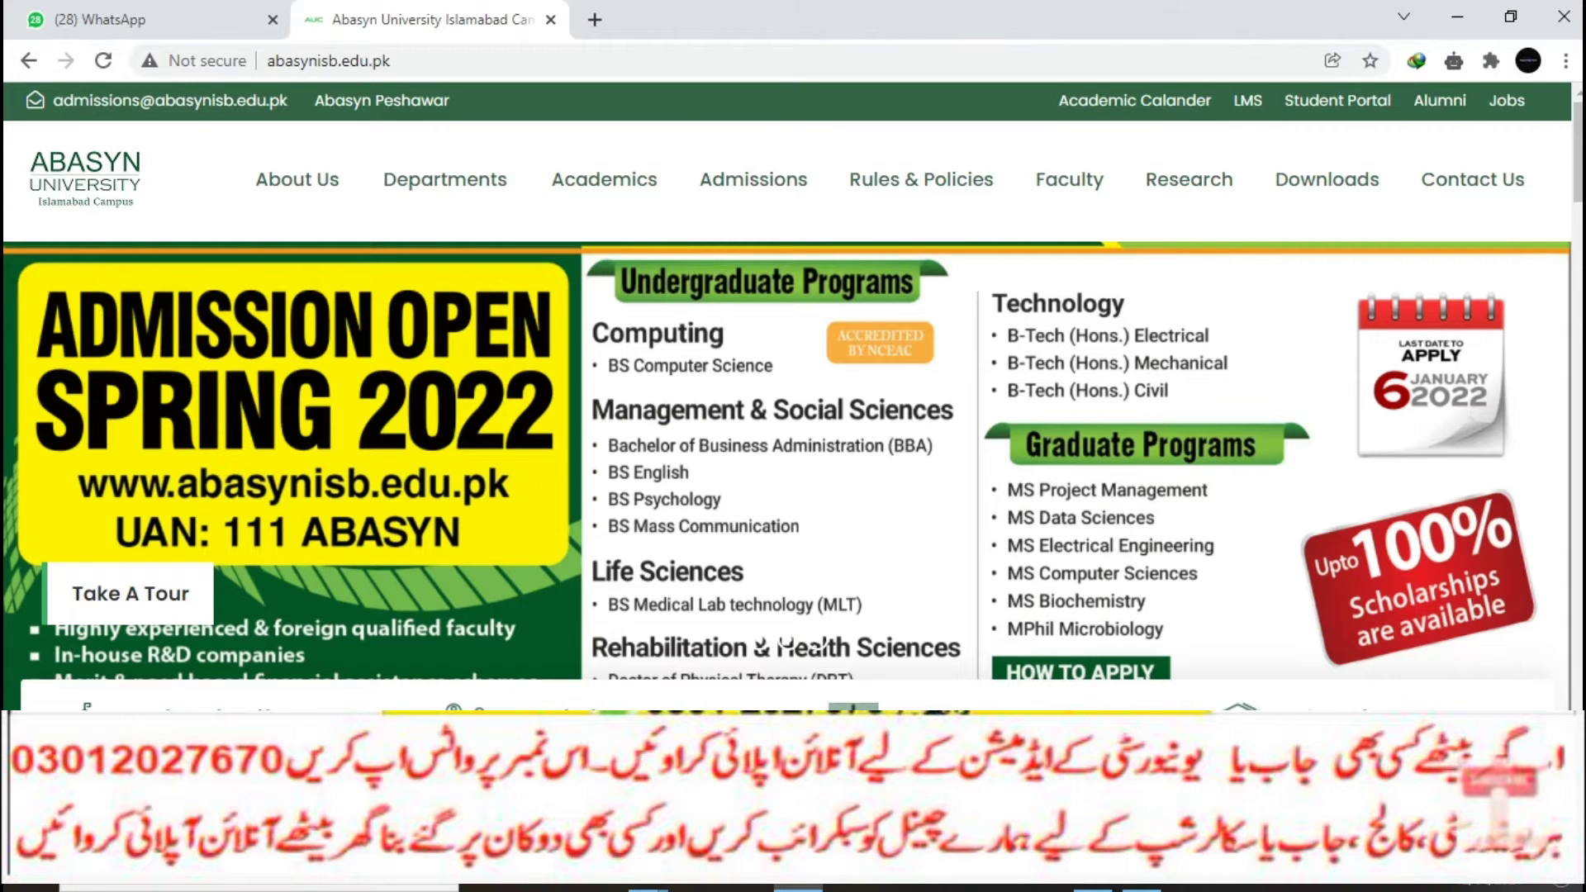
{"action": "scroll", "coordinate": [792, 396], "scroll_direction": "down", "scroll_amount": 2}
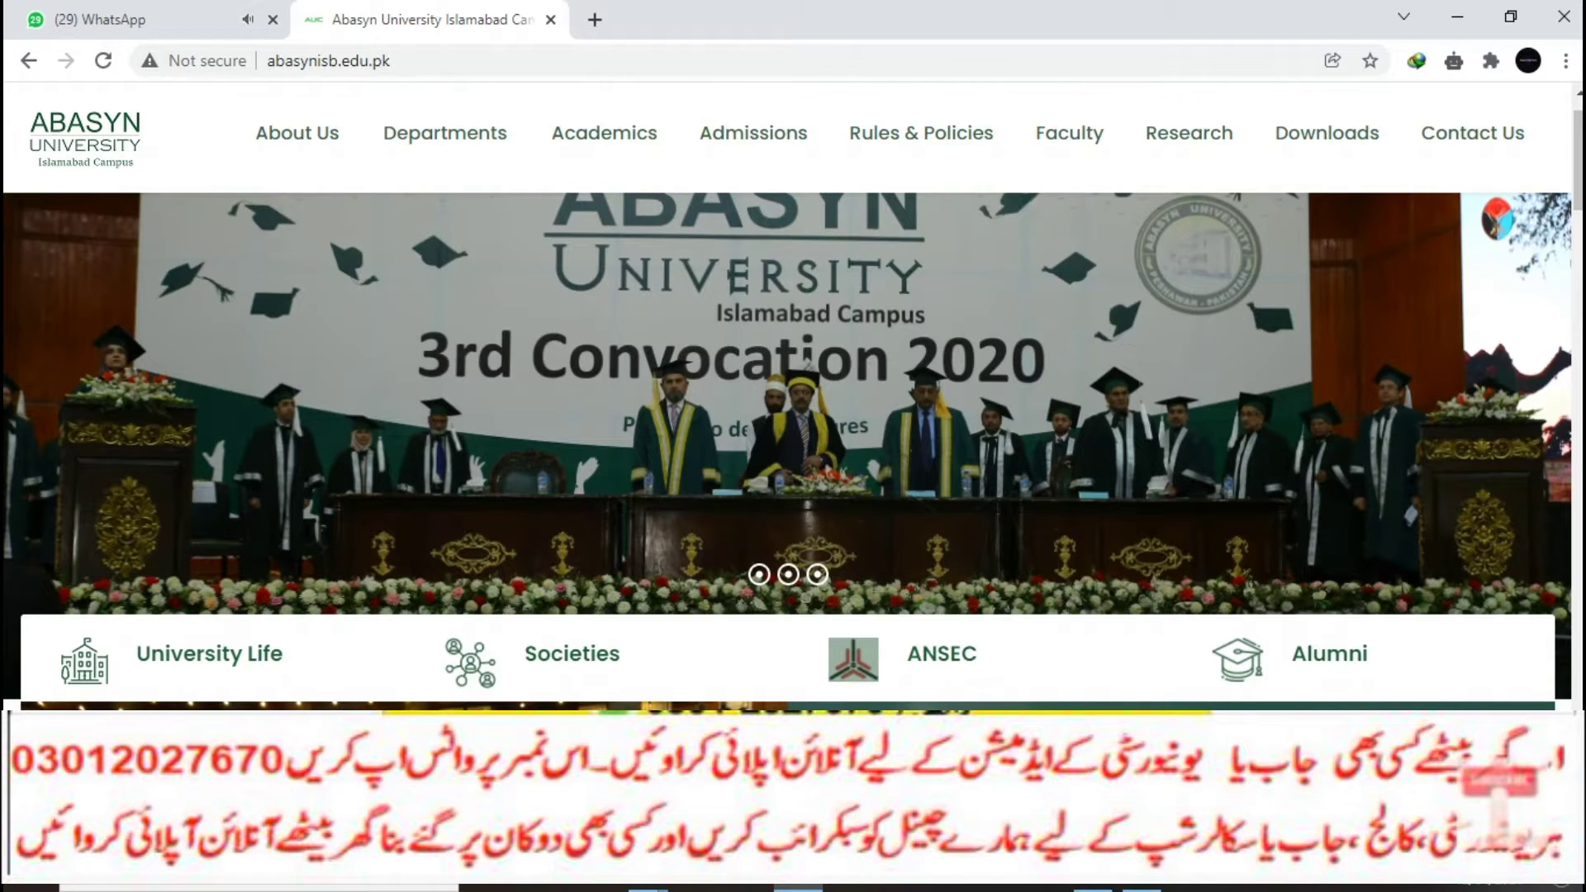
{"action": "scroll", "coordinate": [793, 450], "scroll_direction": "down", "scroll_amount": 5}
{"action": "scroll", "coordinate": [793, 450], "scroll_direction": "down", "scroll_amount": 4}
{"action": "scroll", "coordinate": [793, 451], "scroll_direction": "down", "scroll_amount": 5}
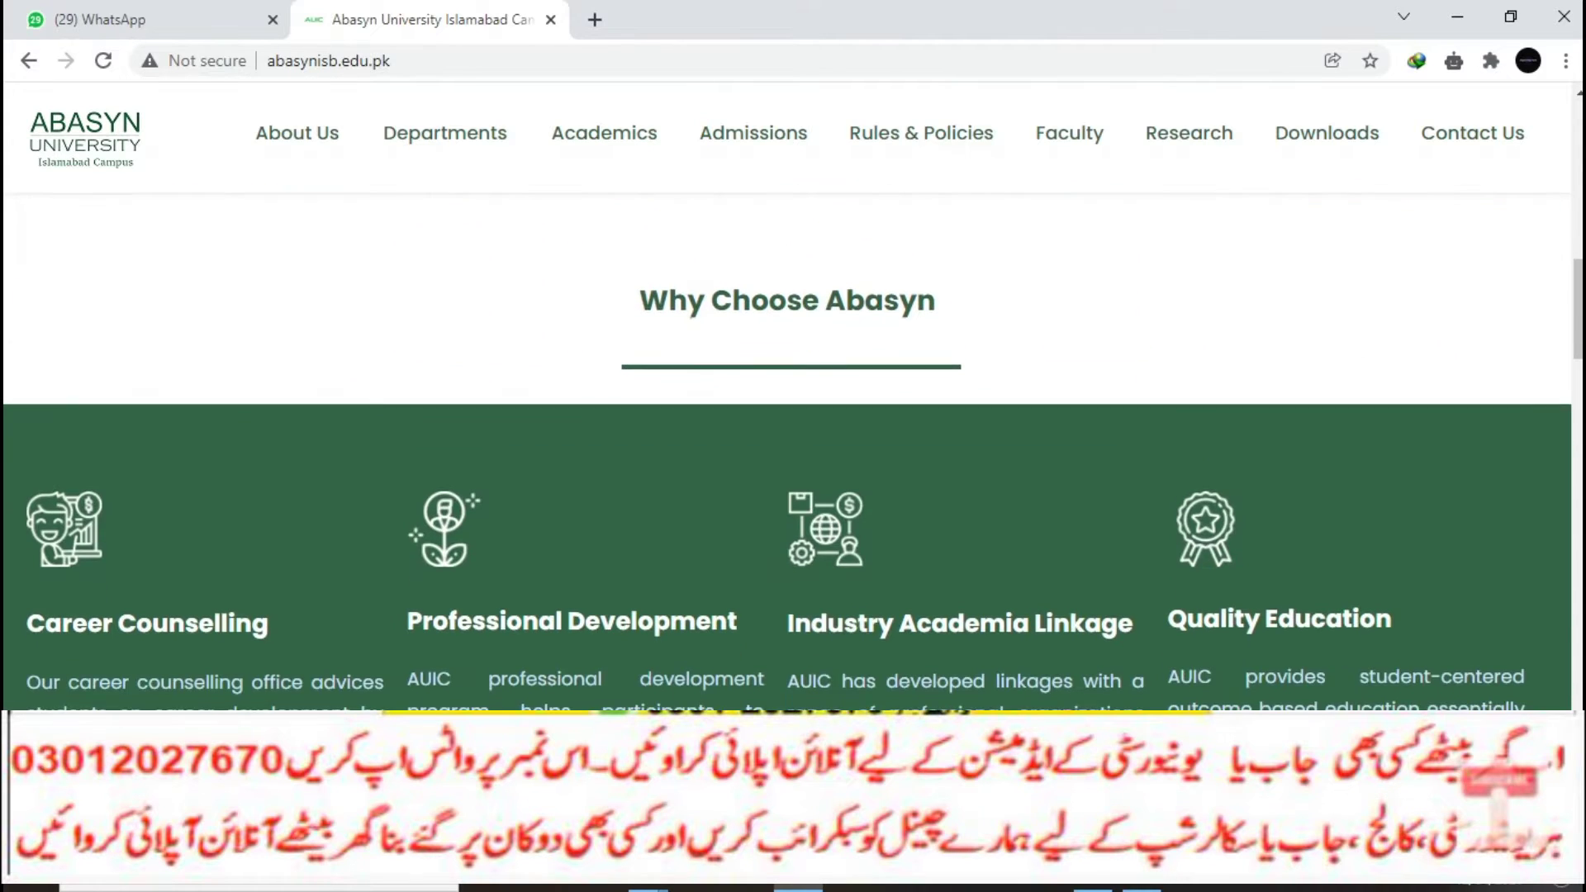
{"action": "scroll", "coordinate": [793, 451], "scroll_direction": "up", "scroll_amount": 8}
{"action": "mouse_move", "coordinate": [753, 133]}
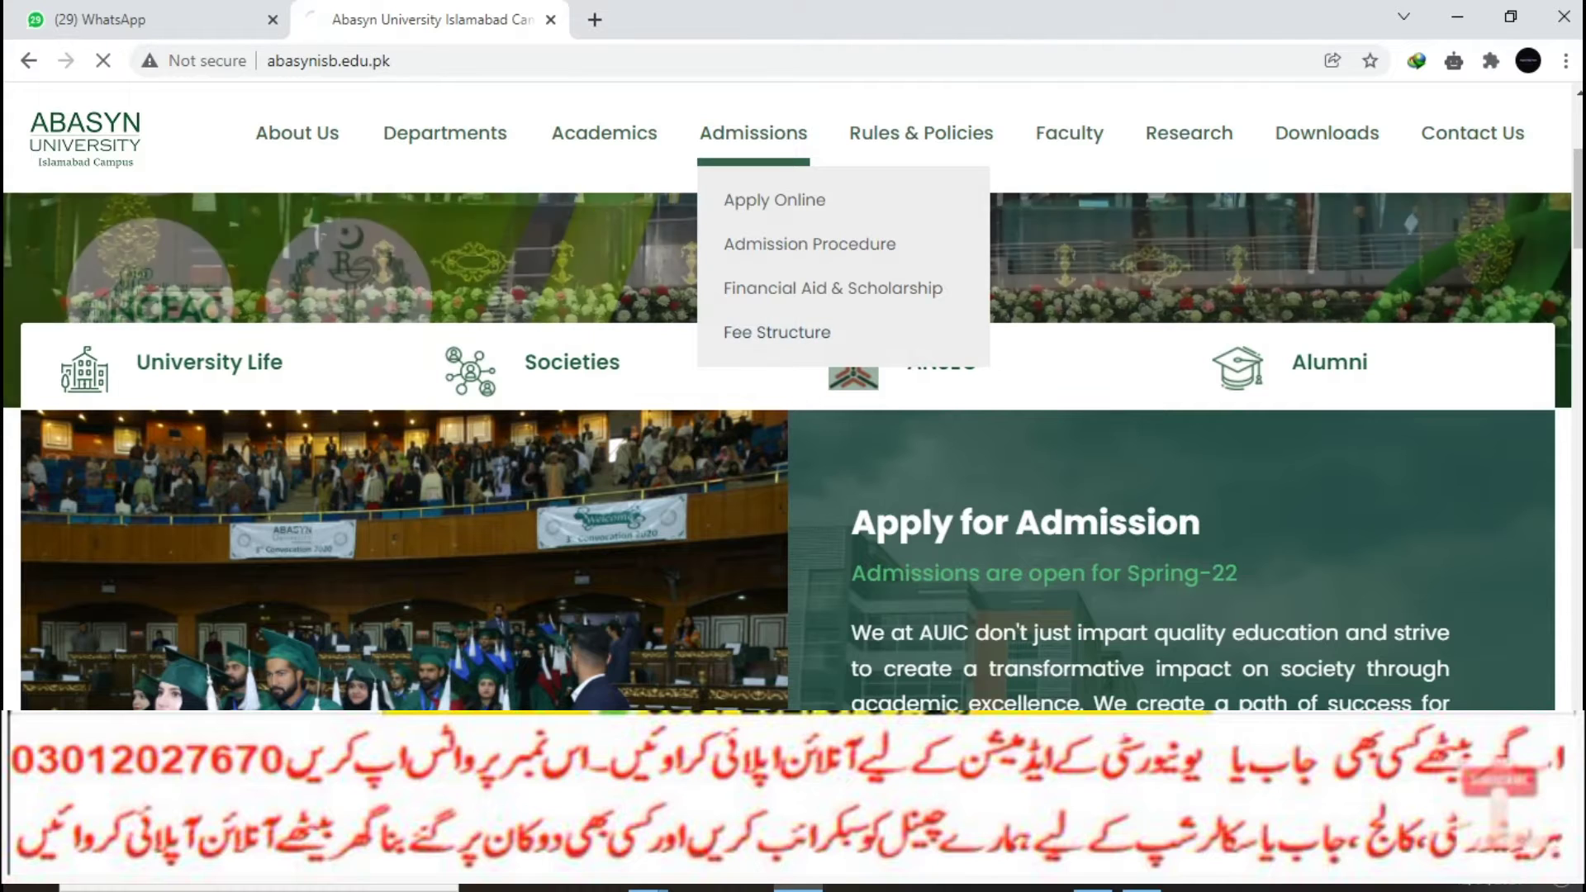
Step: Open Admissions > Fee Structure and review the Semester Fee and Other Fee tables
{"action": "left_click", "coordinate": [777, 332]}
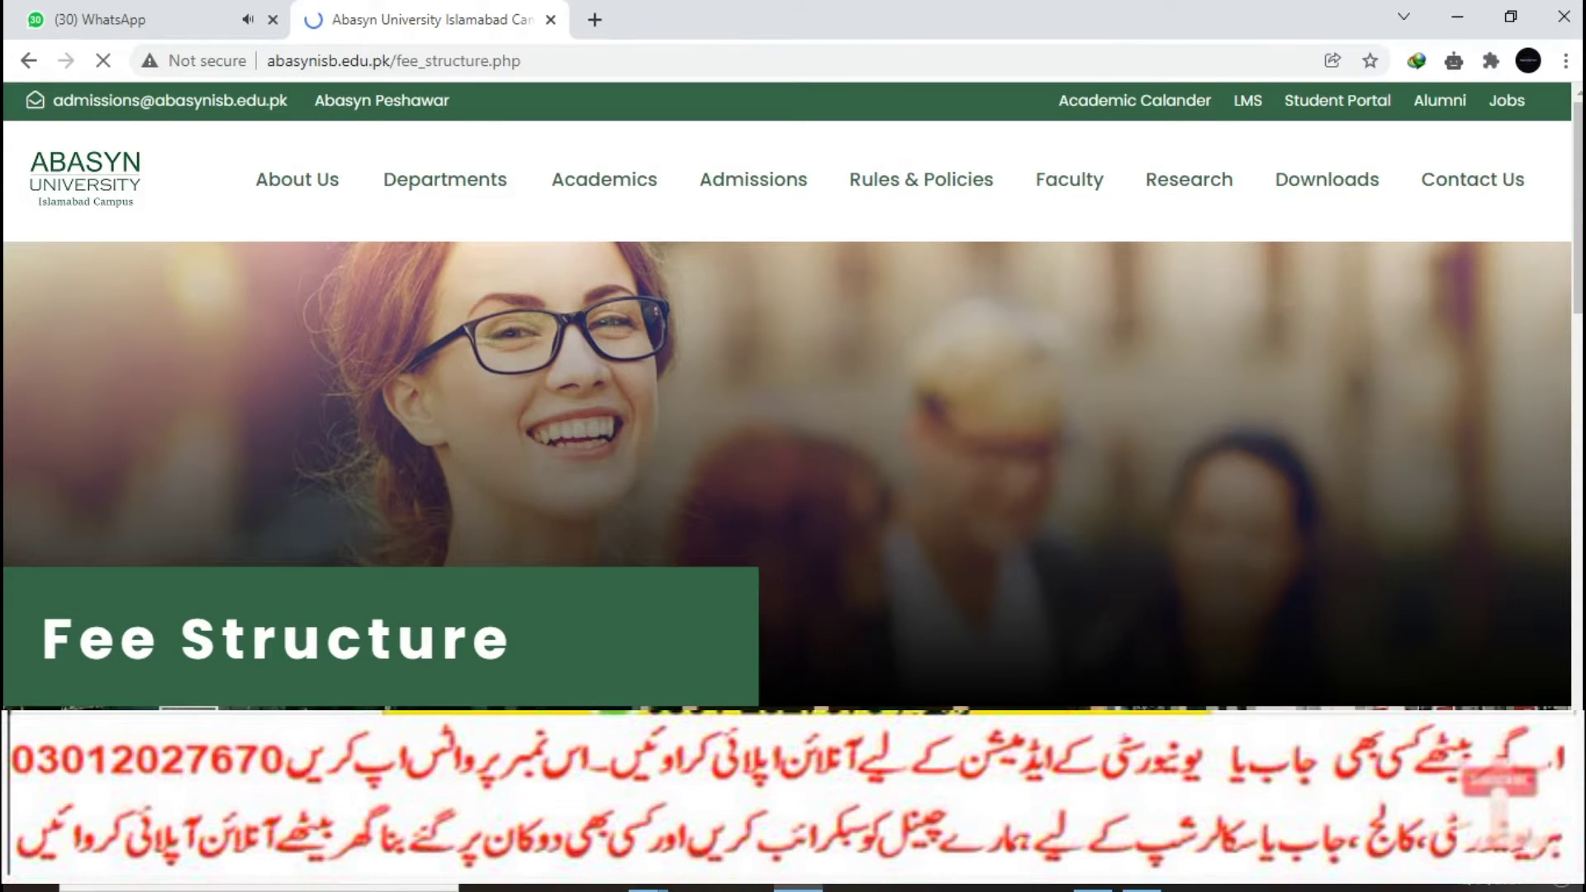
{"action": "scroll", "coordinate": [793, 396], "scroll_direction": "down", "scroll_amount": 8}
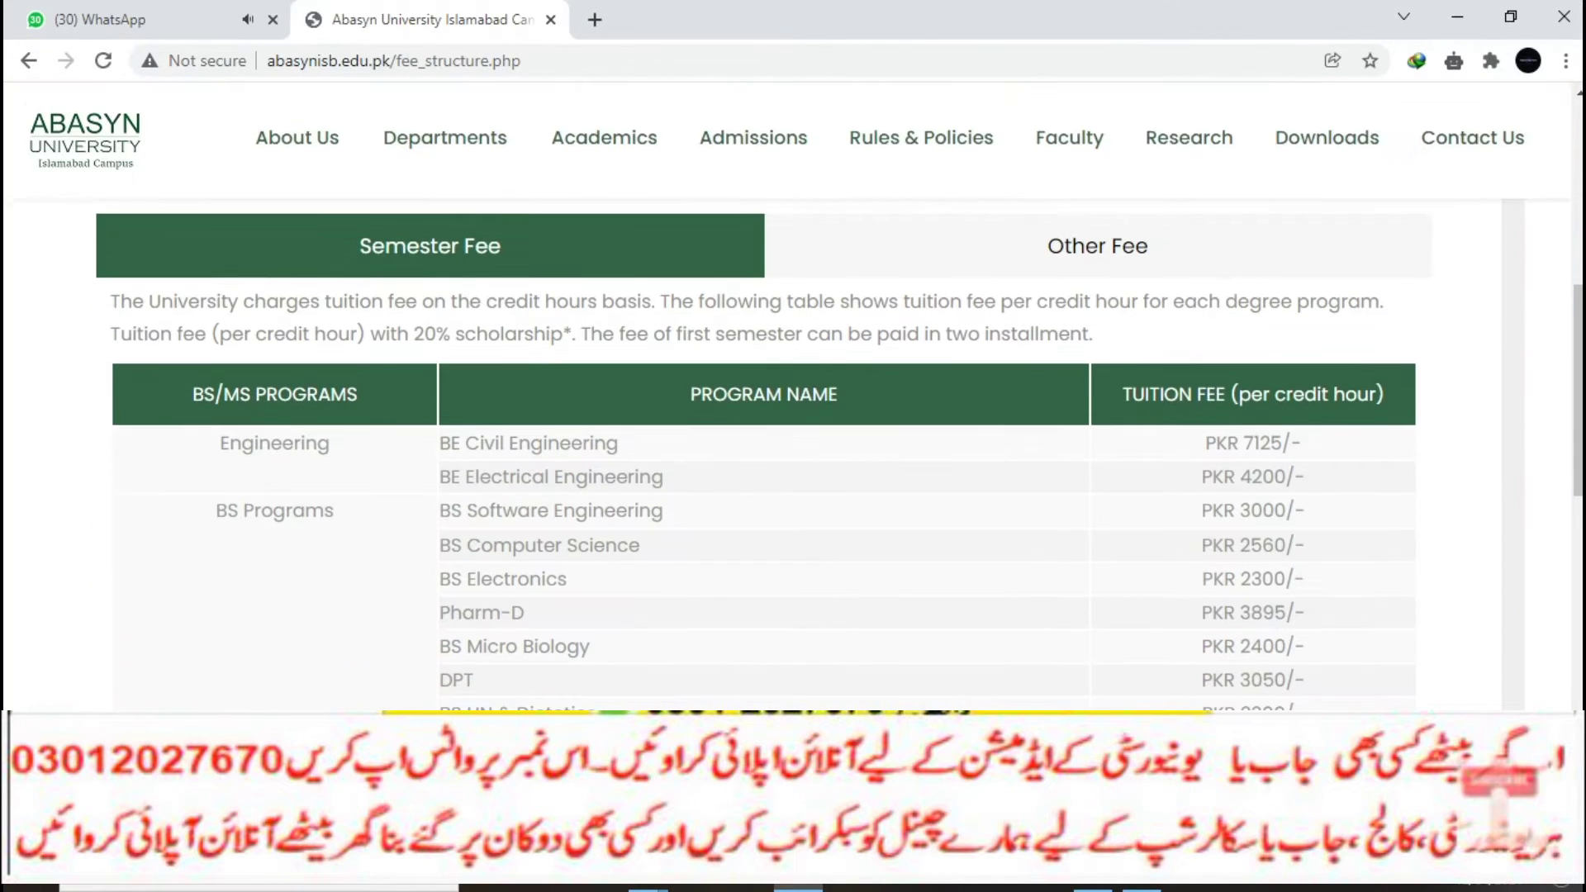
{"action": "scroll", "coordinate": [793, 396], "scroll_direction": "down", "scroll_amount": 1}
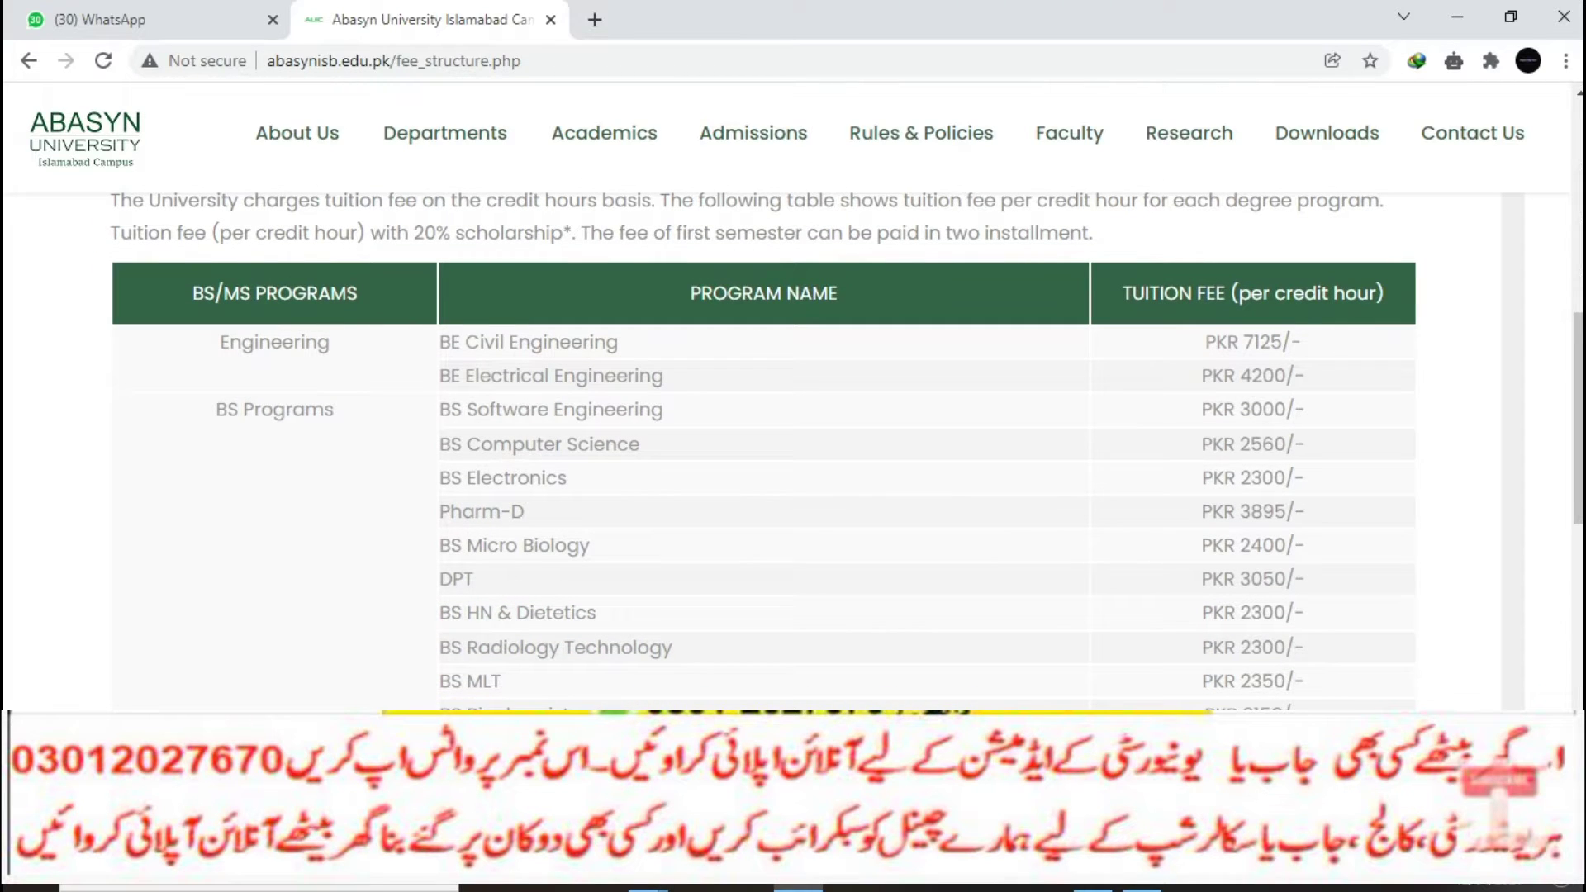
{"action": "scroll", "coordinate": [793, 450], "scroll_direction": "down", "scroll_amount": 8}
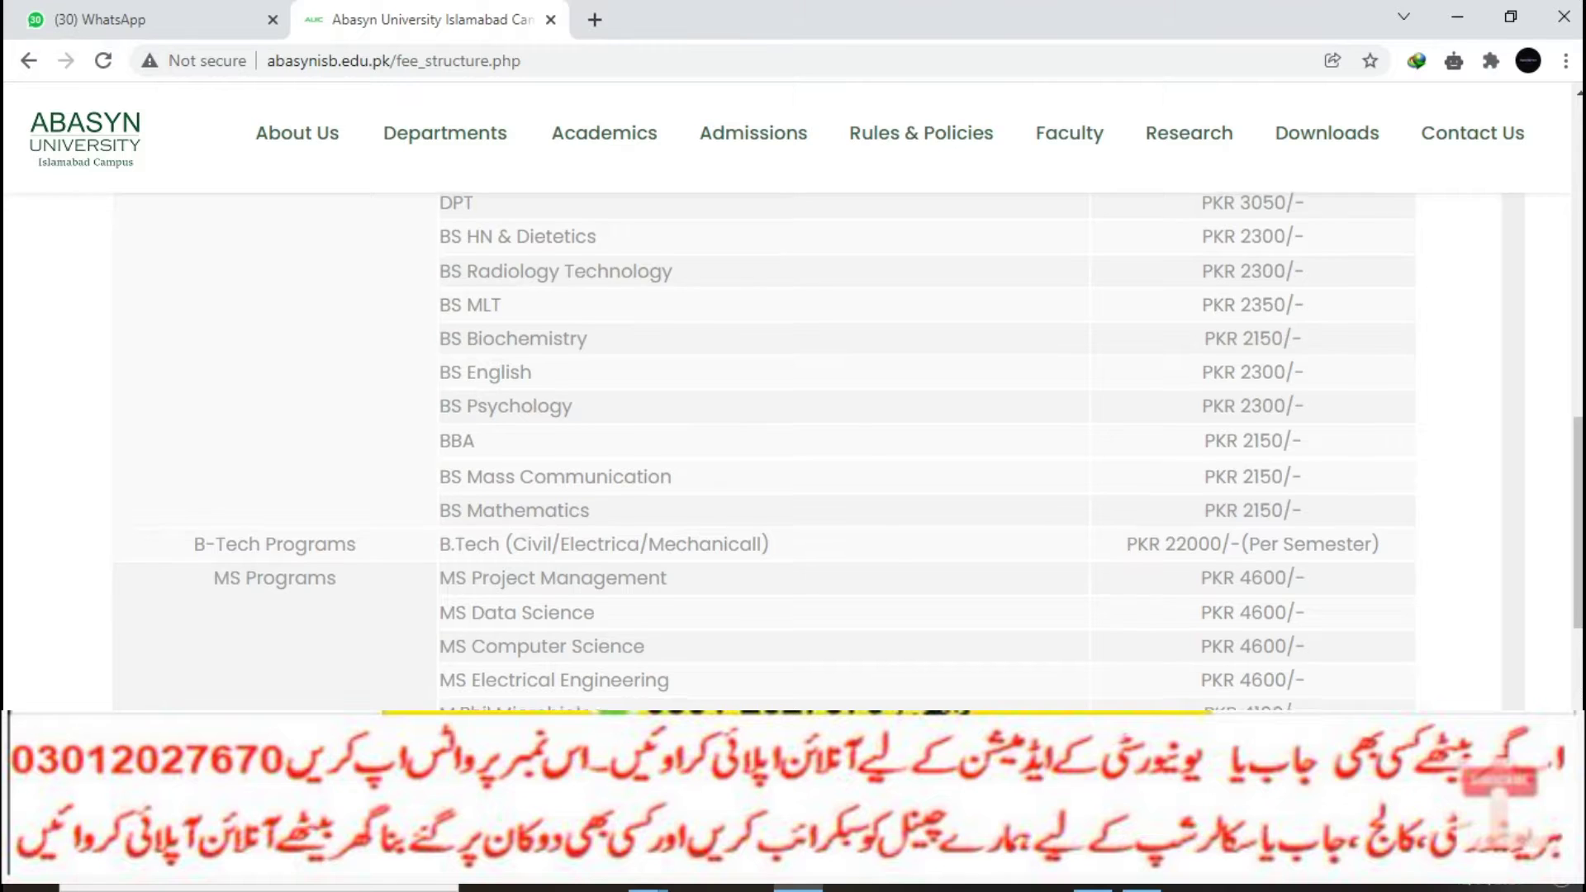
{"action": "scroll", "coordinate": [793, 450], "scroll_direction": "up", "scroll_amount": 9}
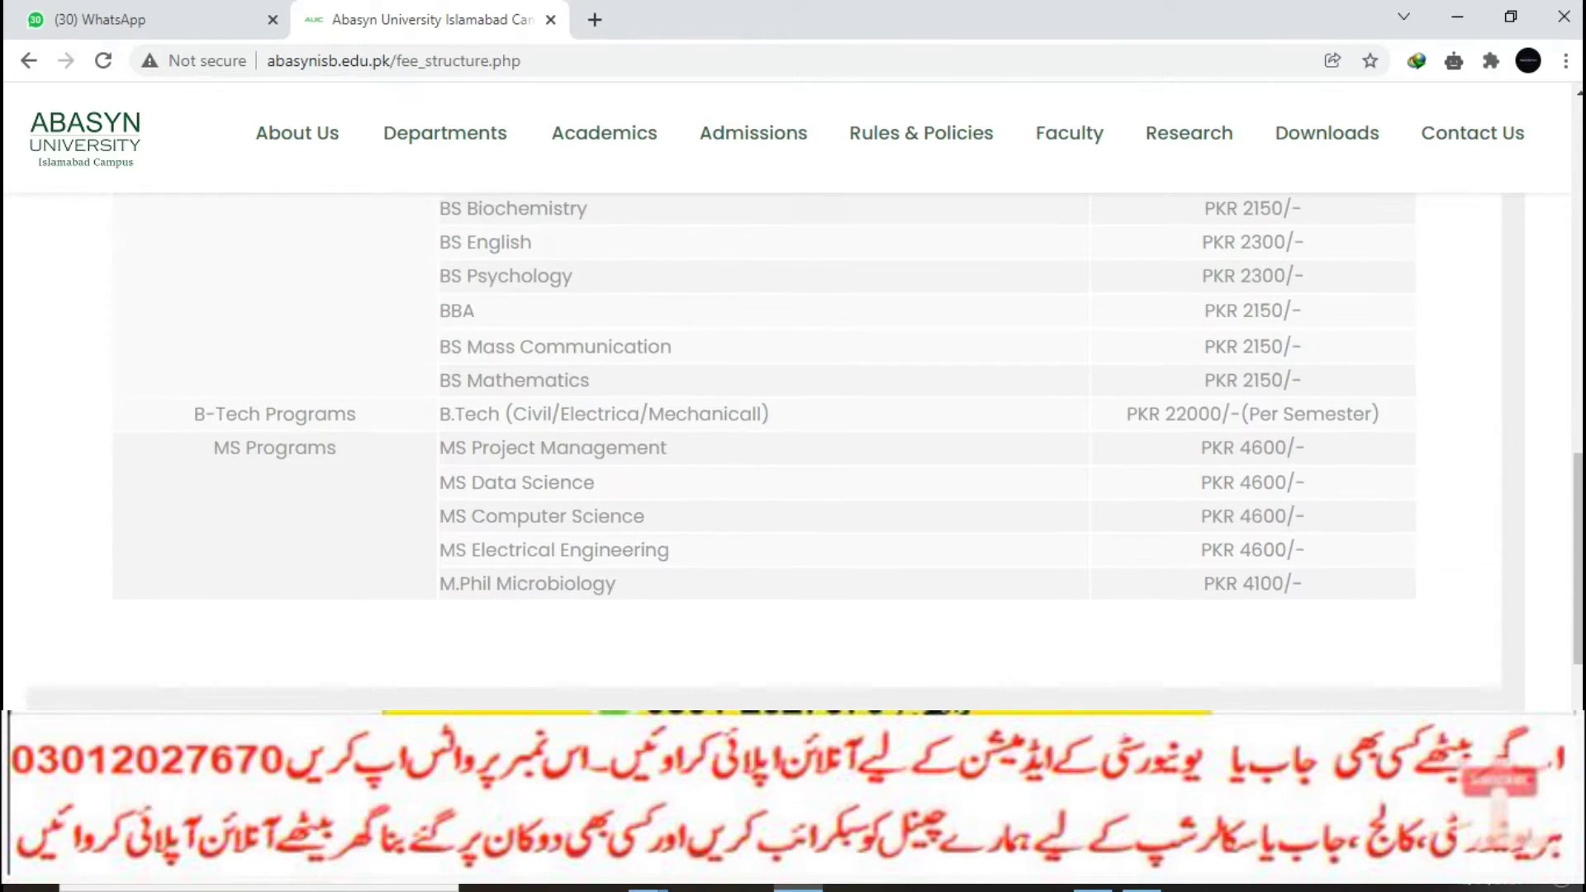
{"action": "scroll", "coordinate": [793, 450], "scroll_direction": "up", "scroll_amount": 2}
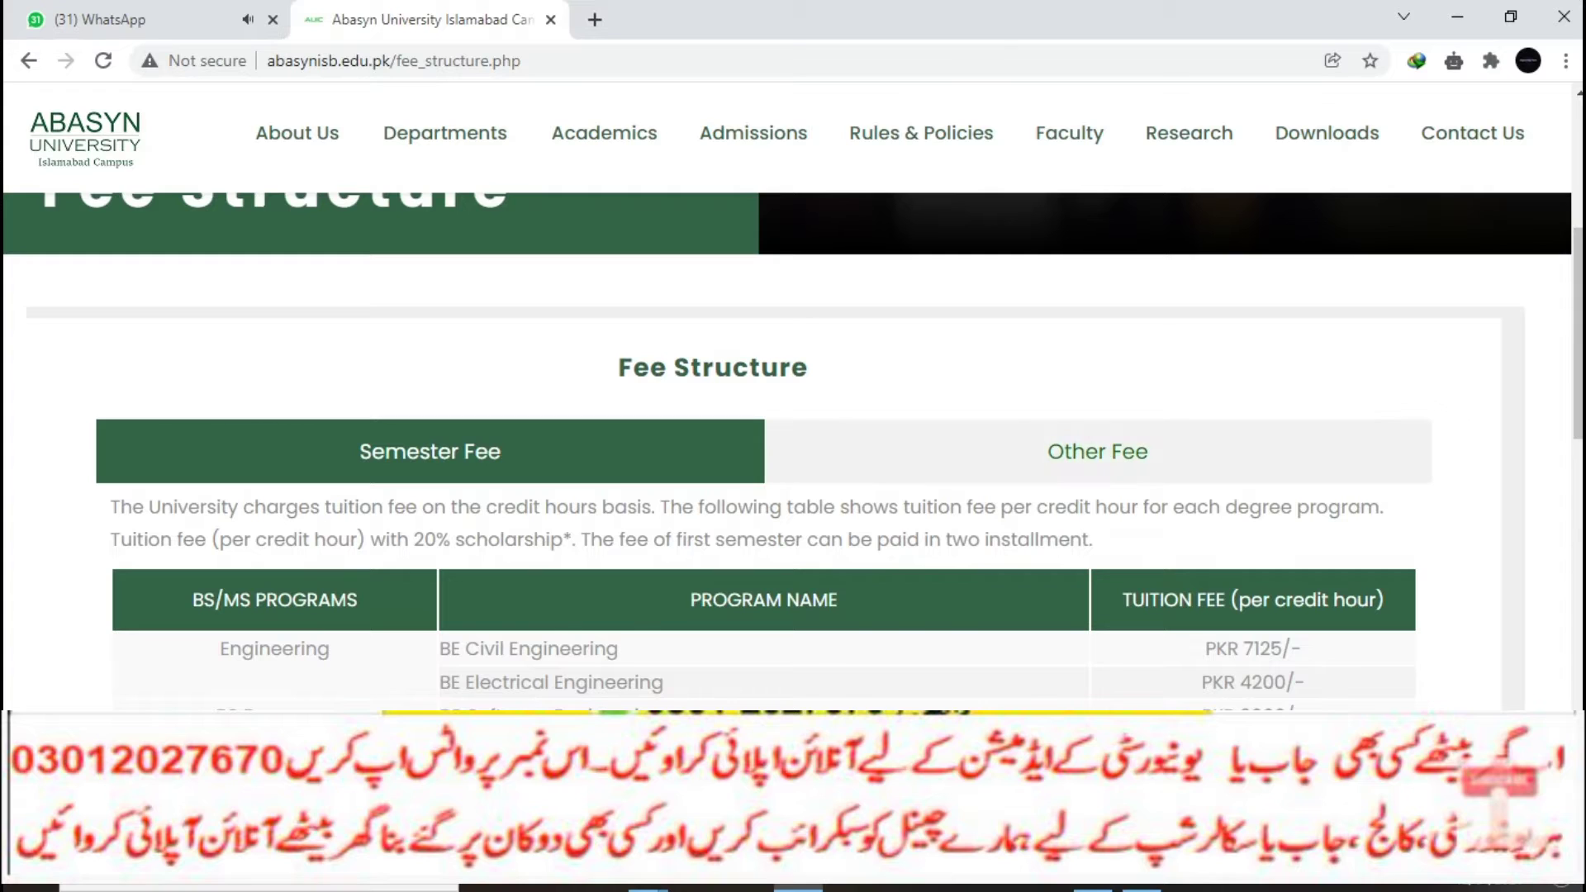
{"action": "left_click", "coordinate": [1097, 451]}
{"action": "left_click", "coordinate": [429, 451]}
{"action": "scroll", "coordinate": [793, 454], "scroll_direction": "up", "scroll_amount": 5}
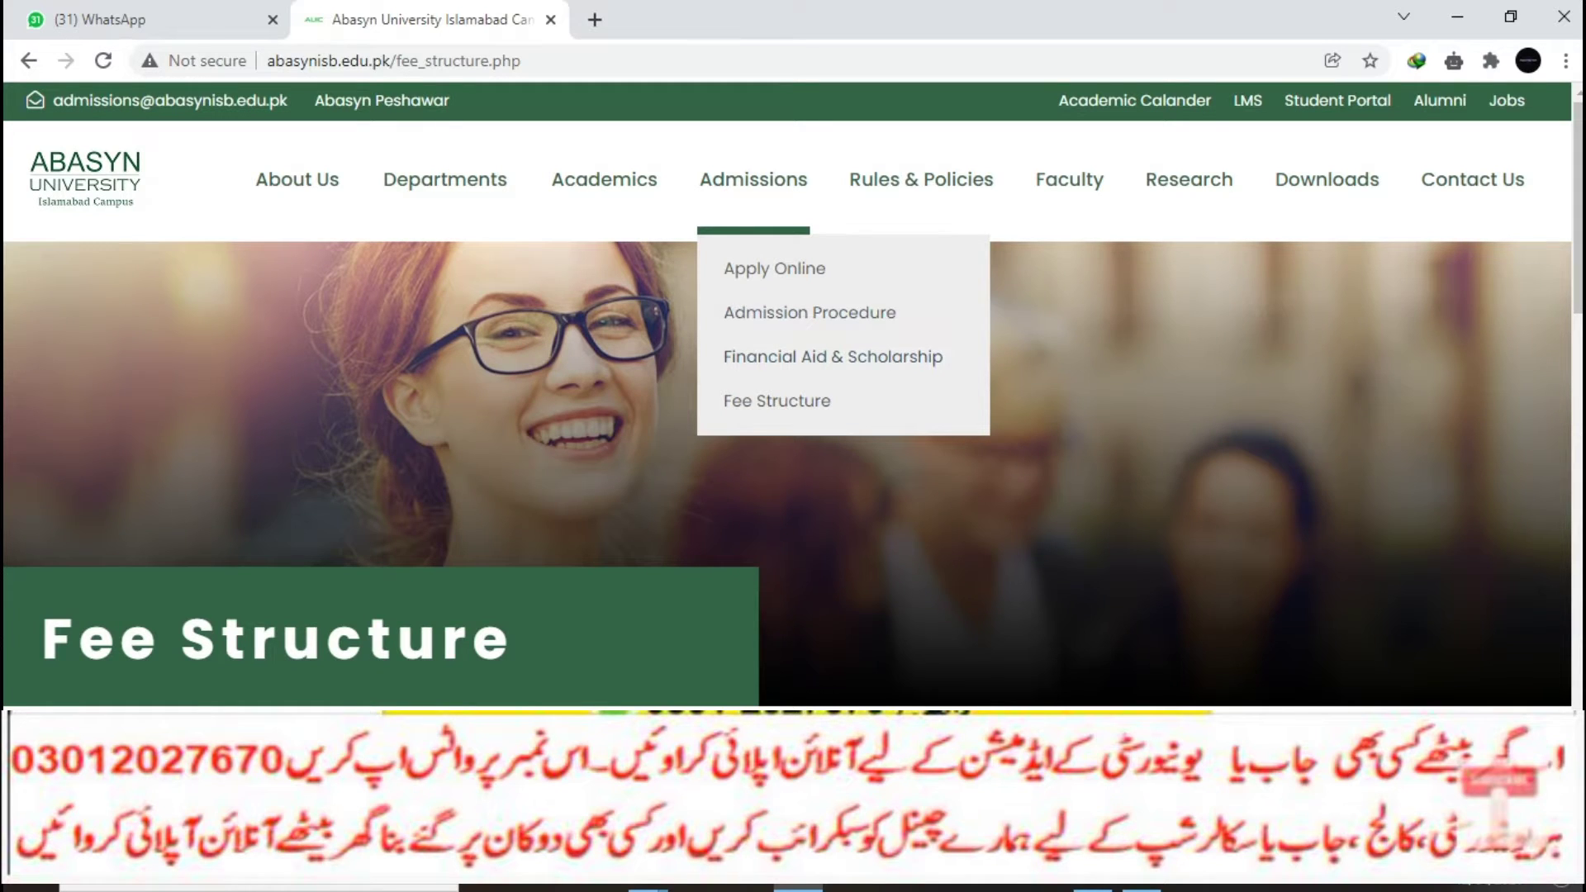
Step: Open the Apply Online registration form and enter the applicant's email and password
{"action": "left_click", "coordinate": [774, 269]}
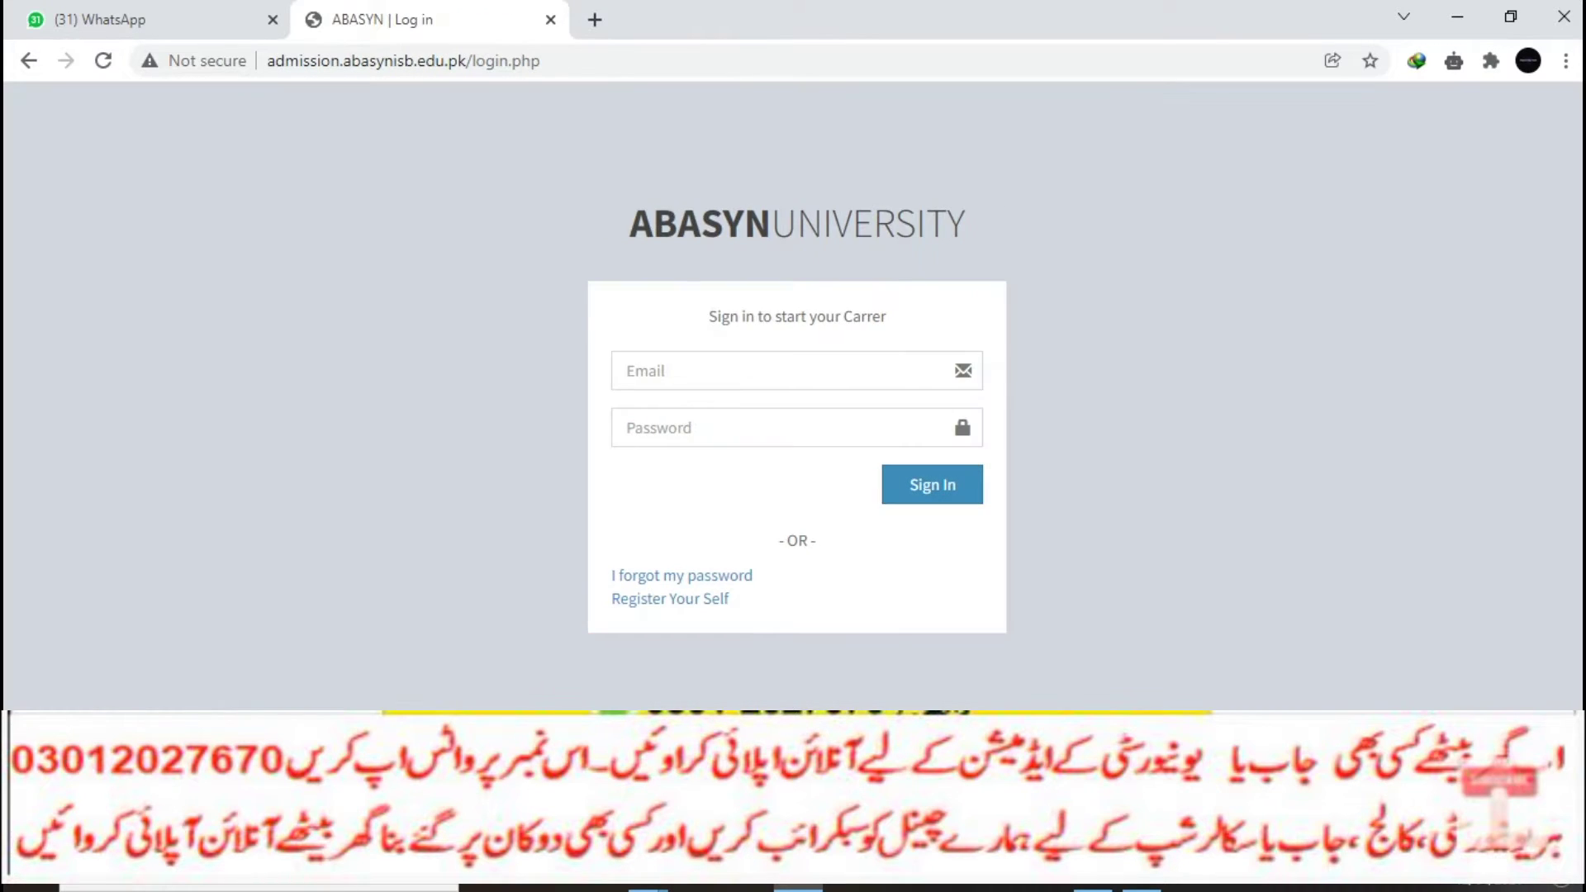
{"action": "left_click", "coordinate": [670, 597]}
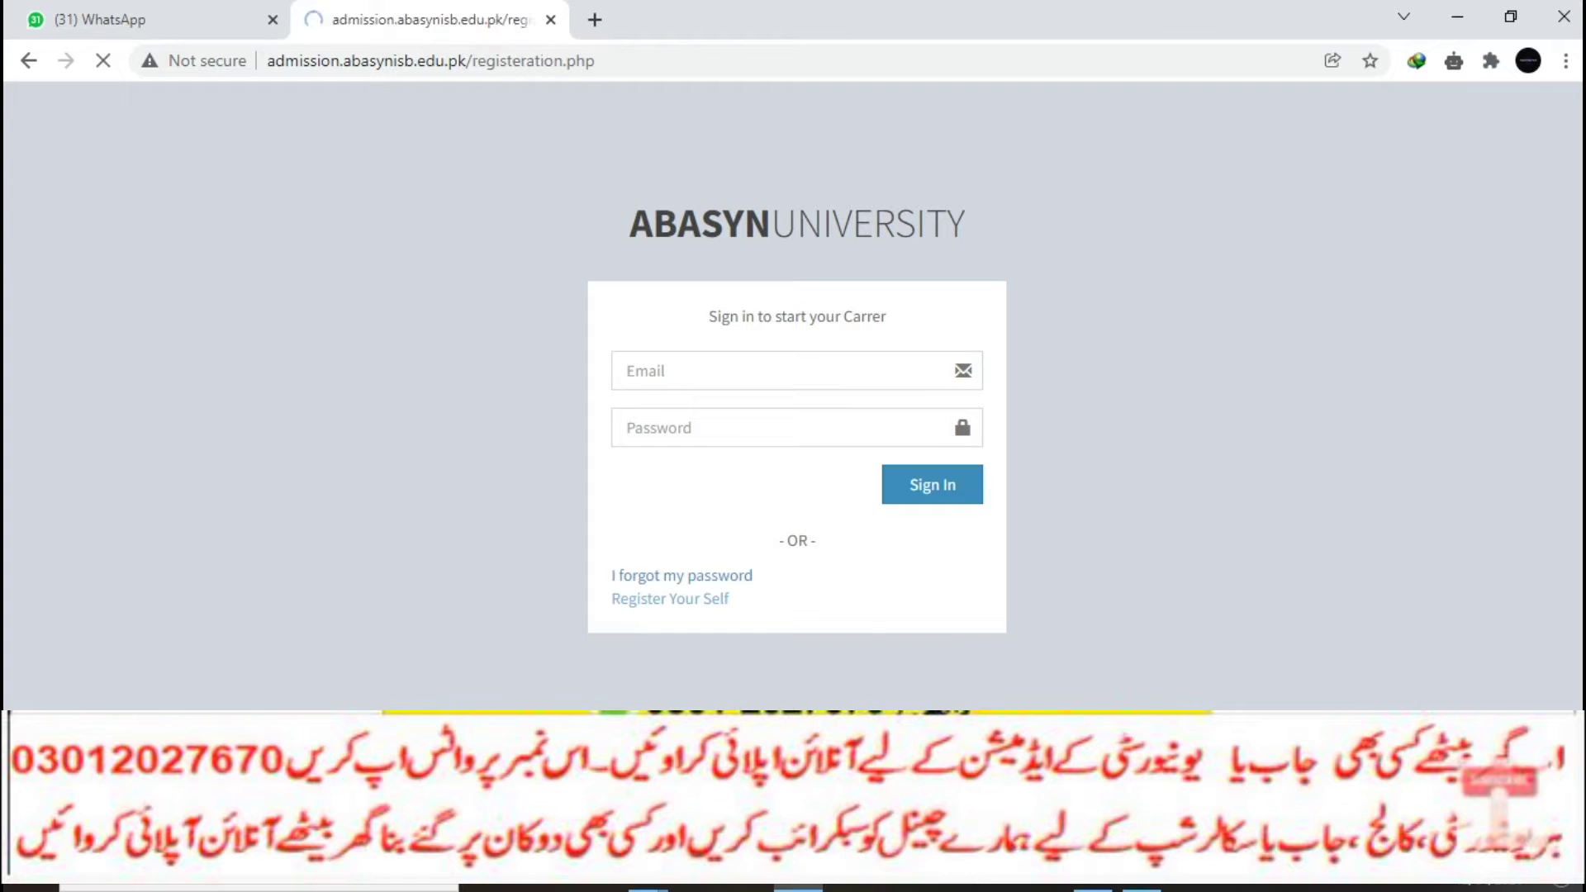
{"action": "left_click", "coordinate": [776, 368]}
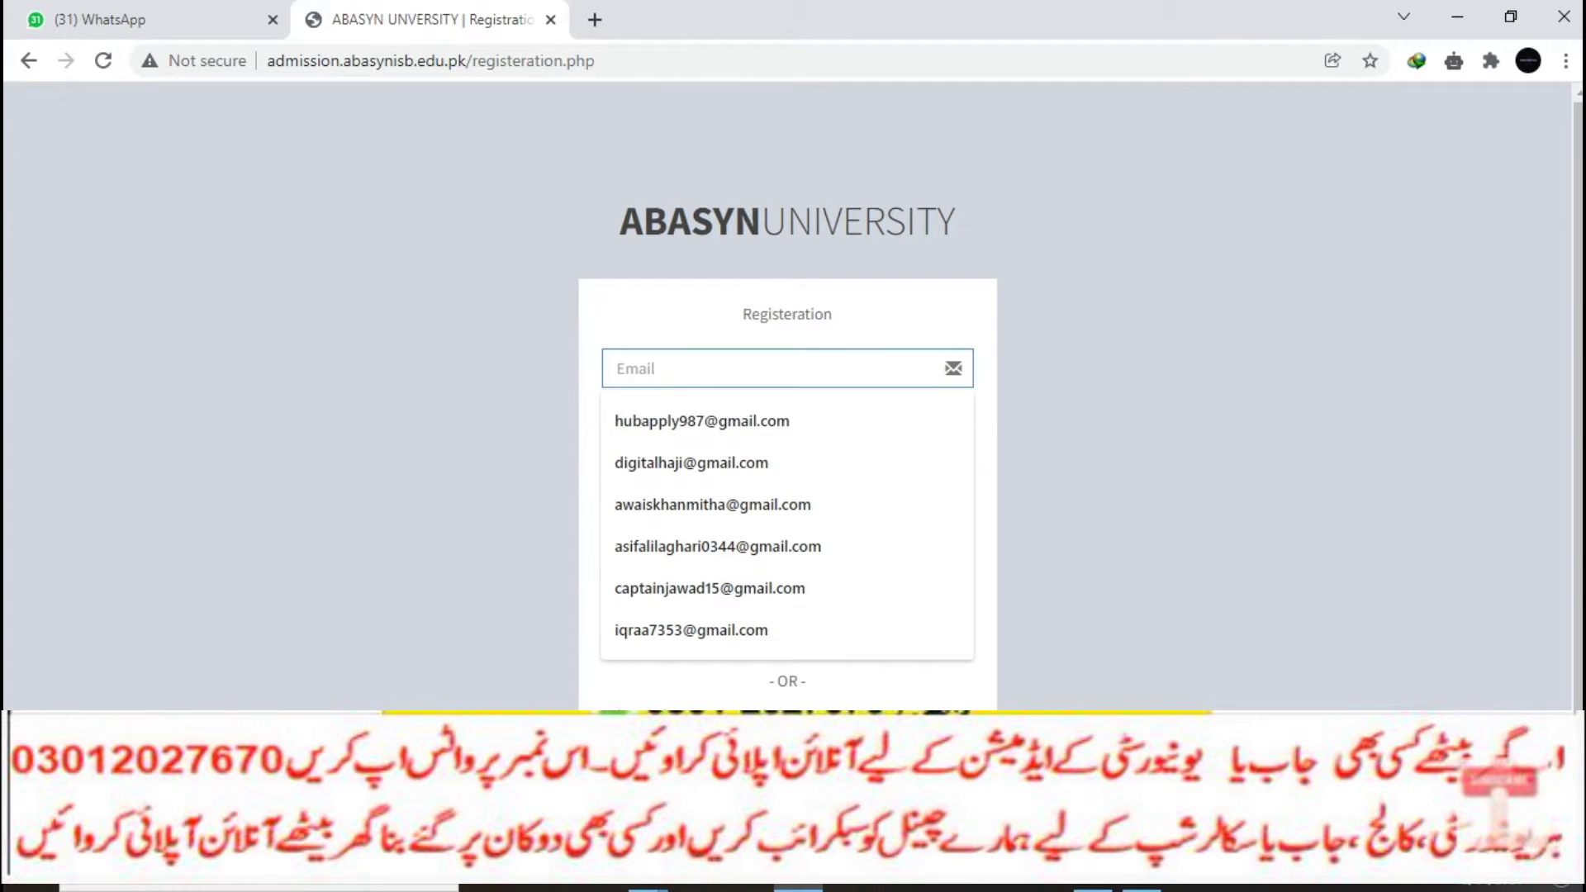
{"action": "left_click", "coordinate": [698, 418]}
{"action": "left_click", "coordinate": [698, 425]}
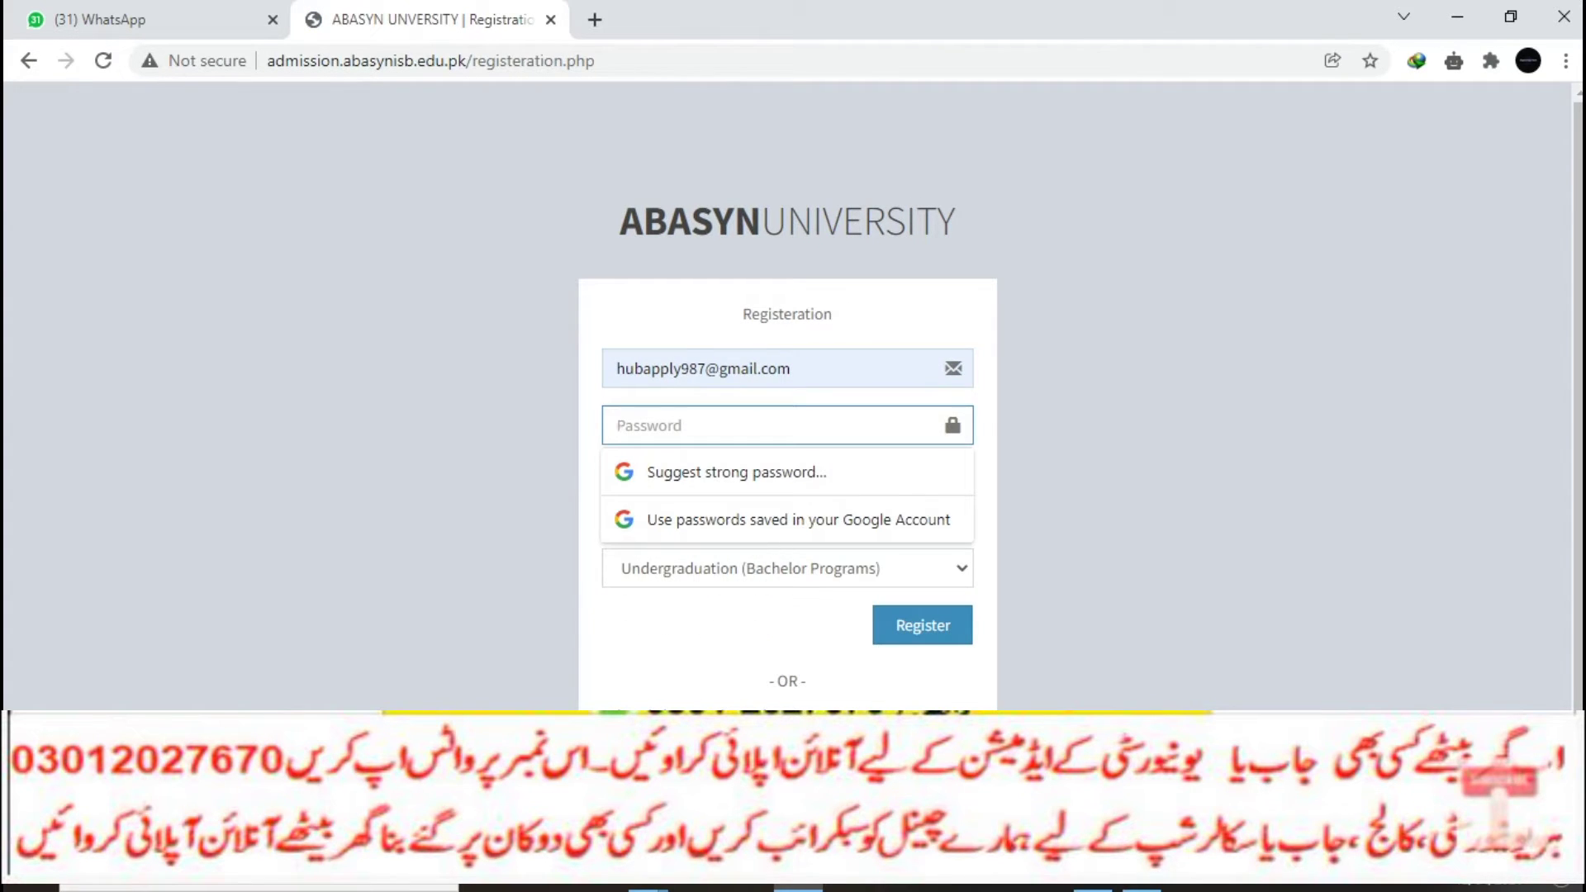
{"action": "type", "text": "•••••••••"}
{"action": "key", "text": "Tab"}
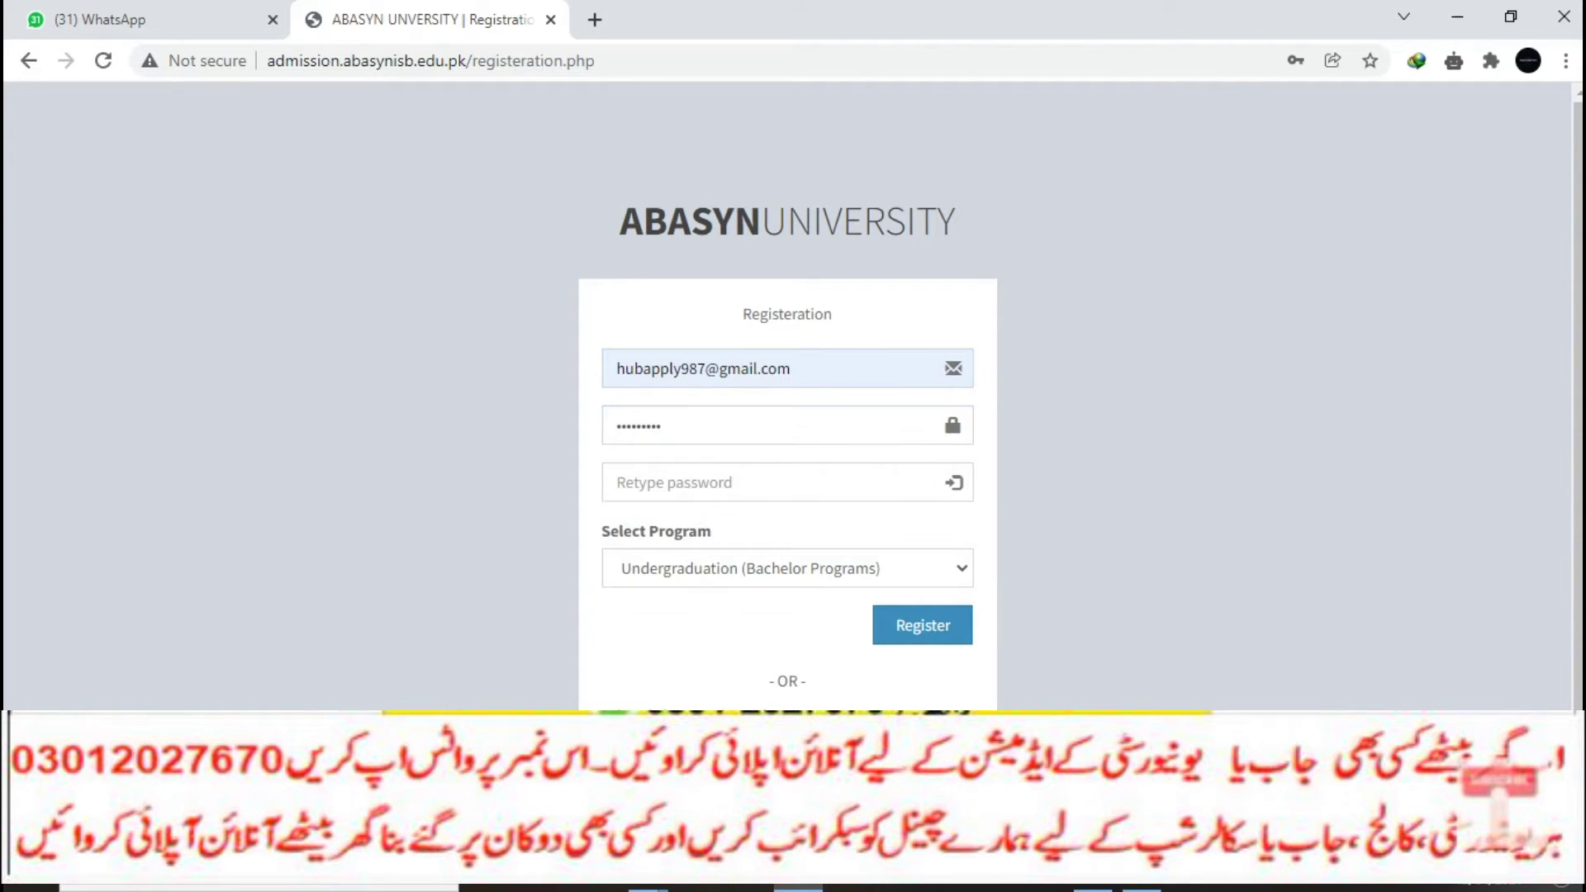
Step: Retype the password, keep Undergraduation as the program level, and submit the registration
{"action": "left_click", "coordinate": [787, 482]}
{"action": "type", "text": "•••••••••"}
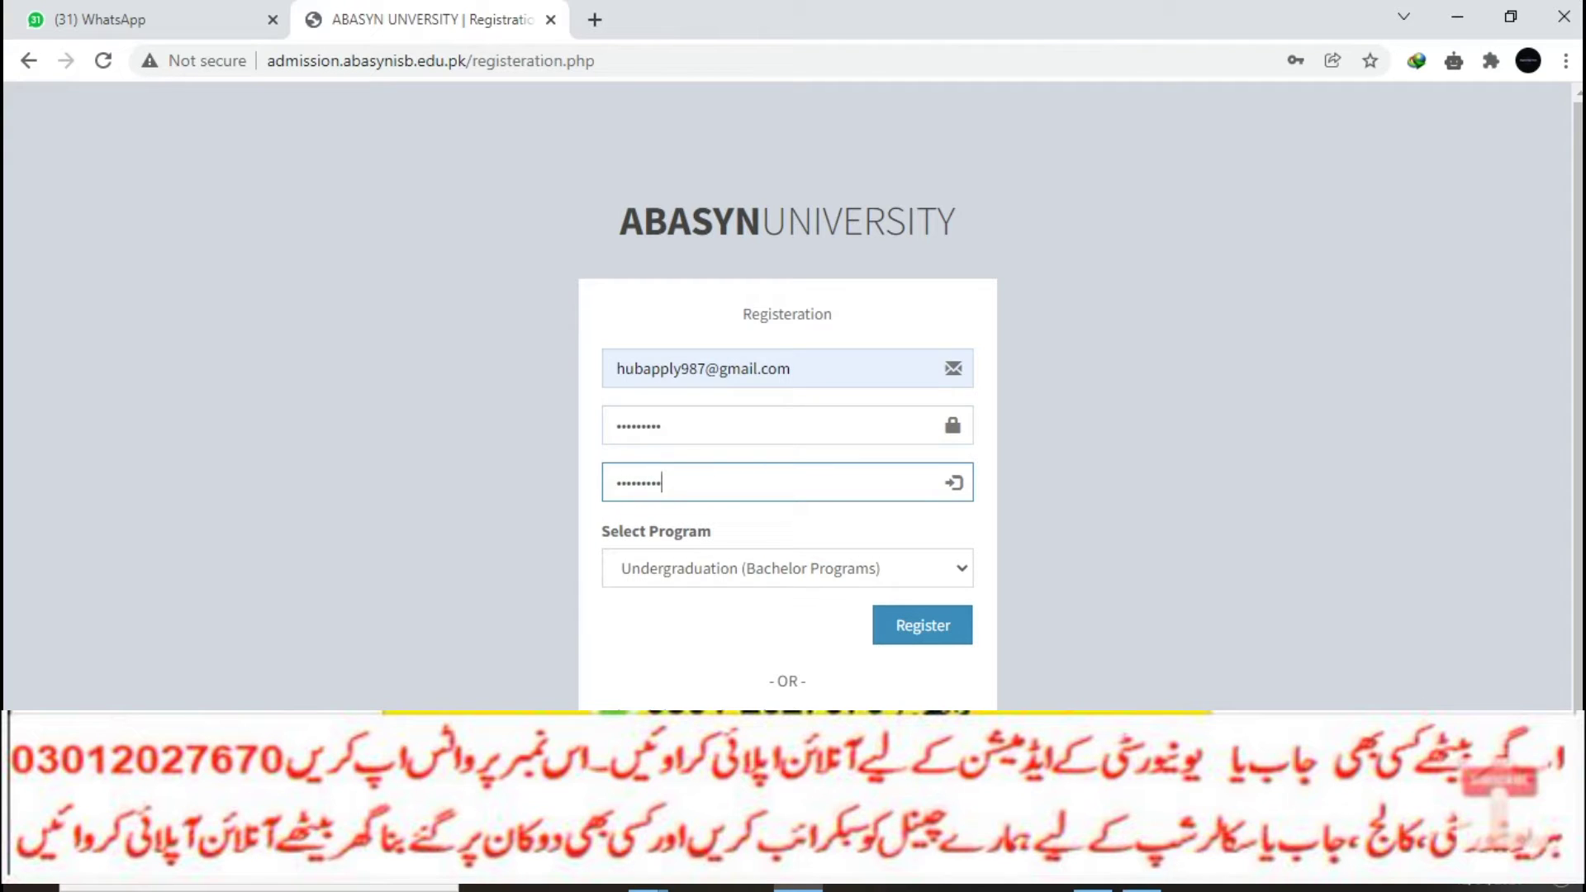
{"action": "left_click", "coordinate": [787, 568]}
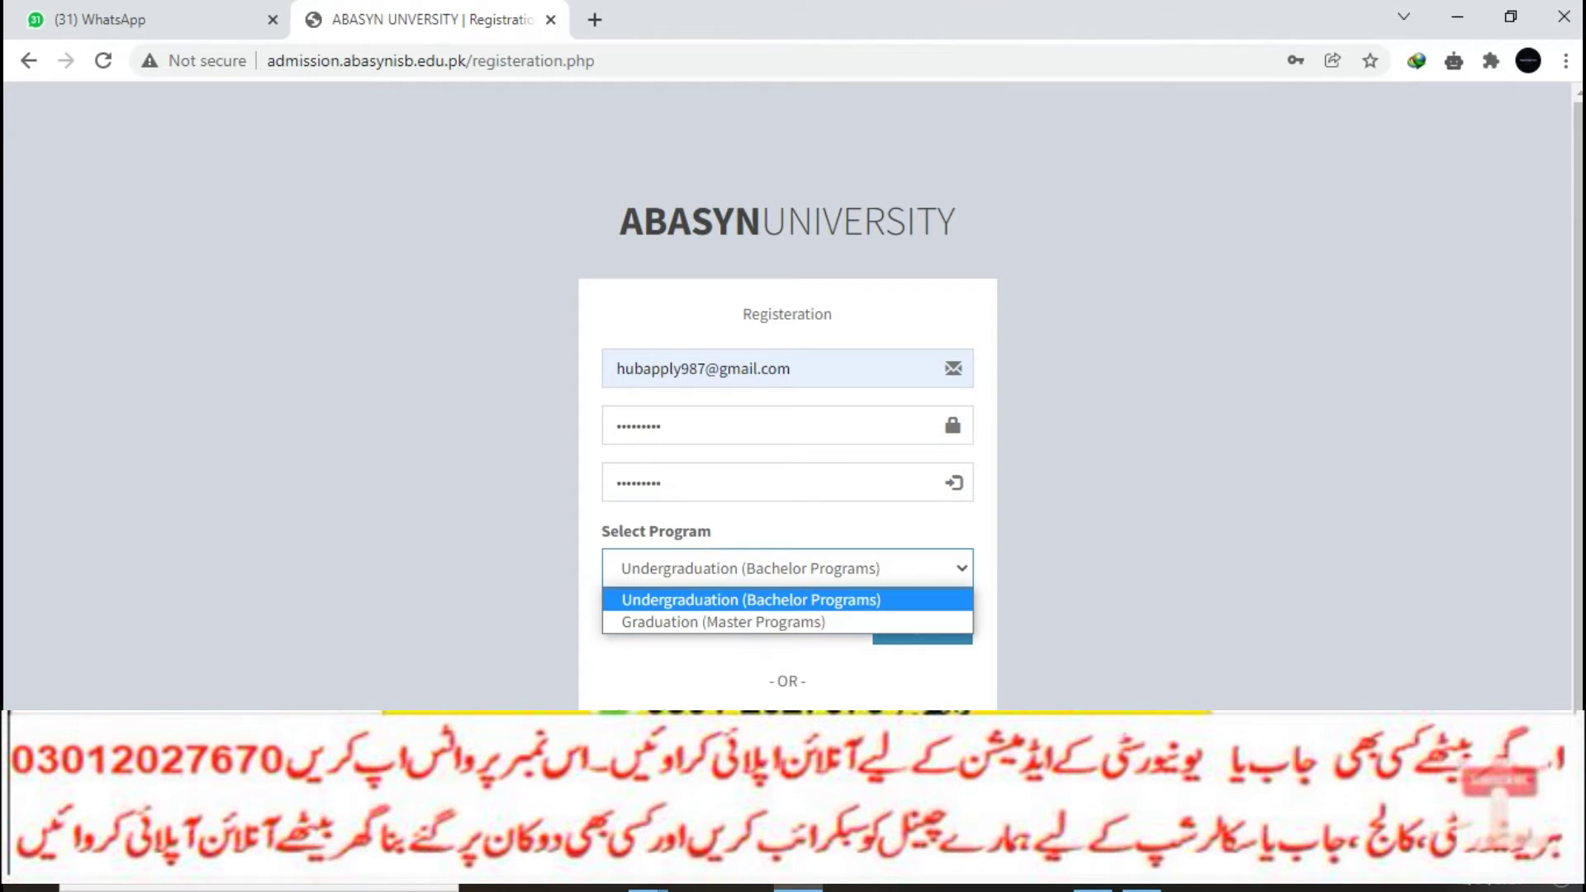
{"action": "left_click", "coordinate": [751, 601]}
{"action": "left_click", "coordinate": [922, 625]}
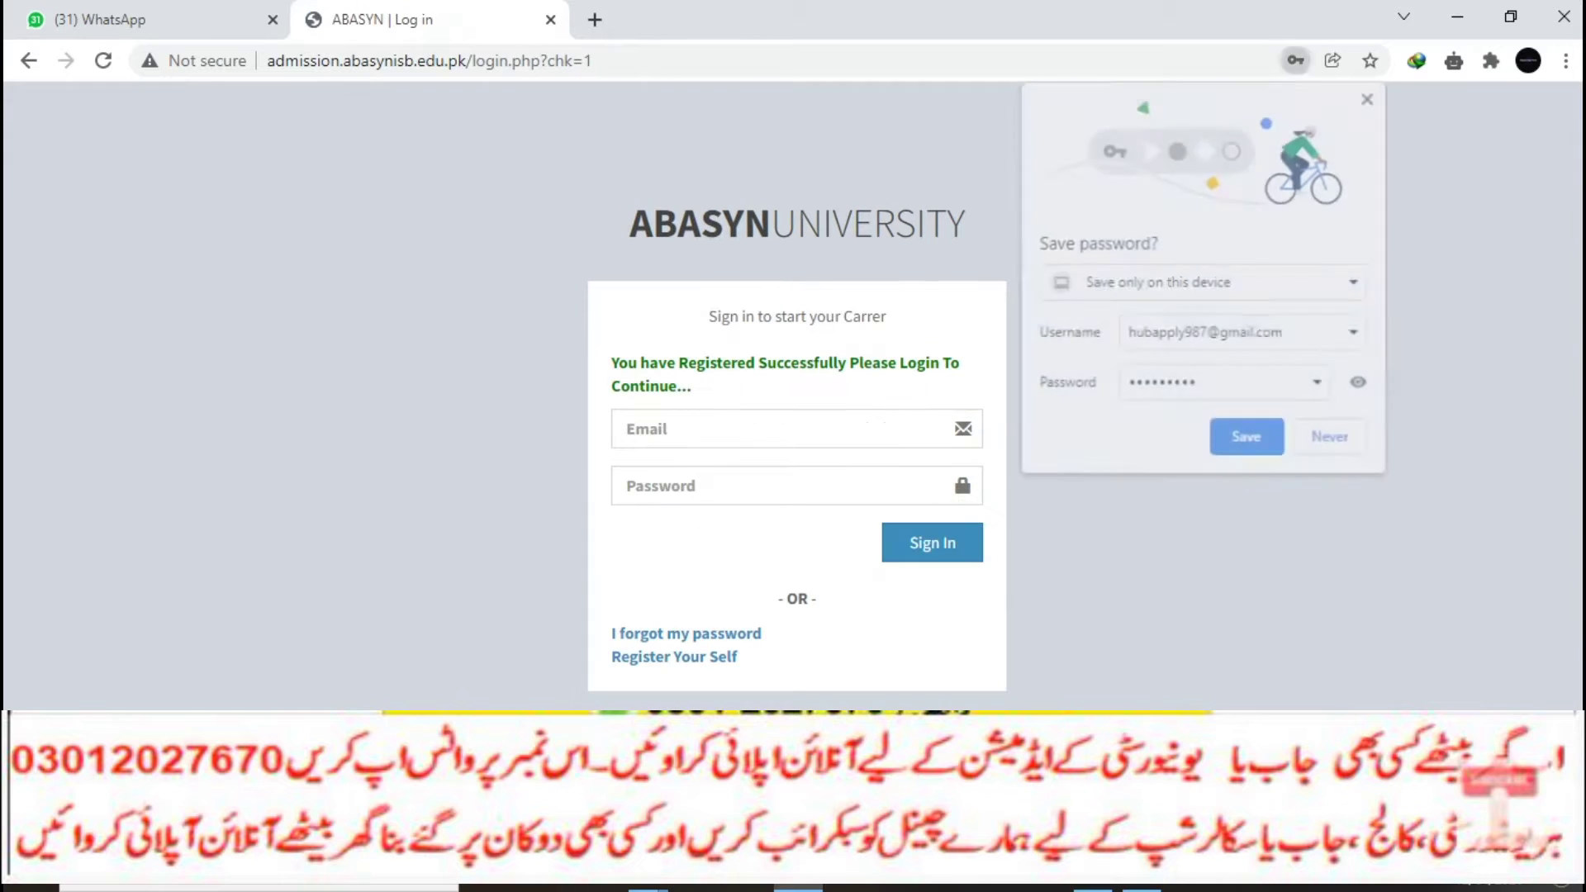
Step: Save the new password in Chrome and sign in using the saved login
{"action": "left_click", "coordinate": [1247, 439]}
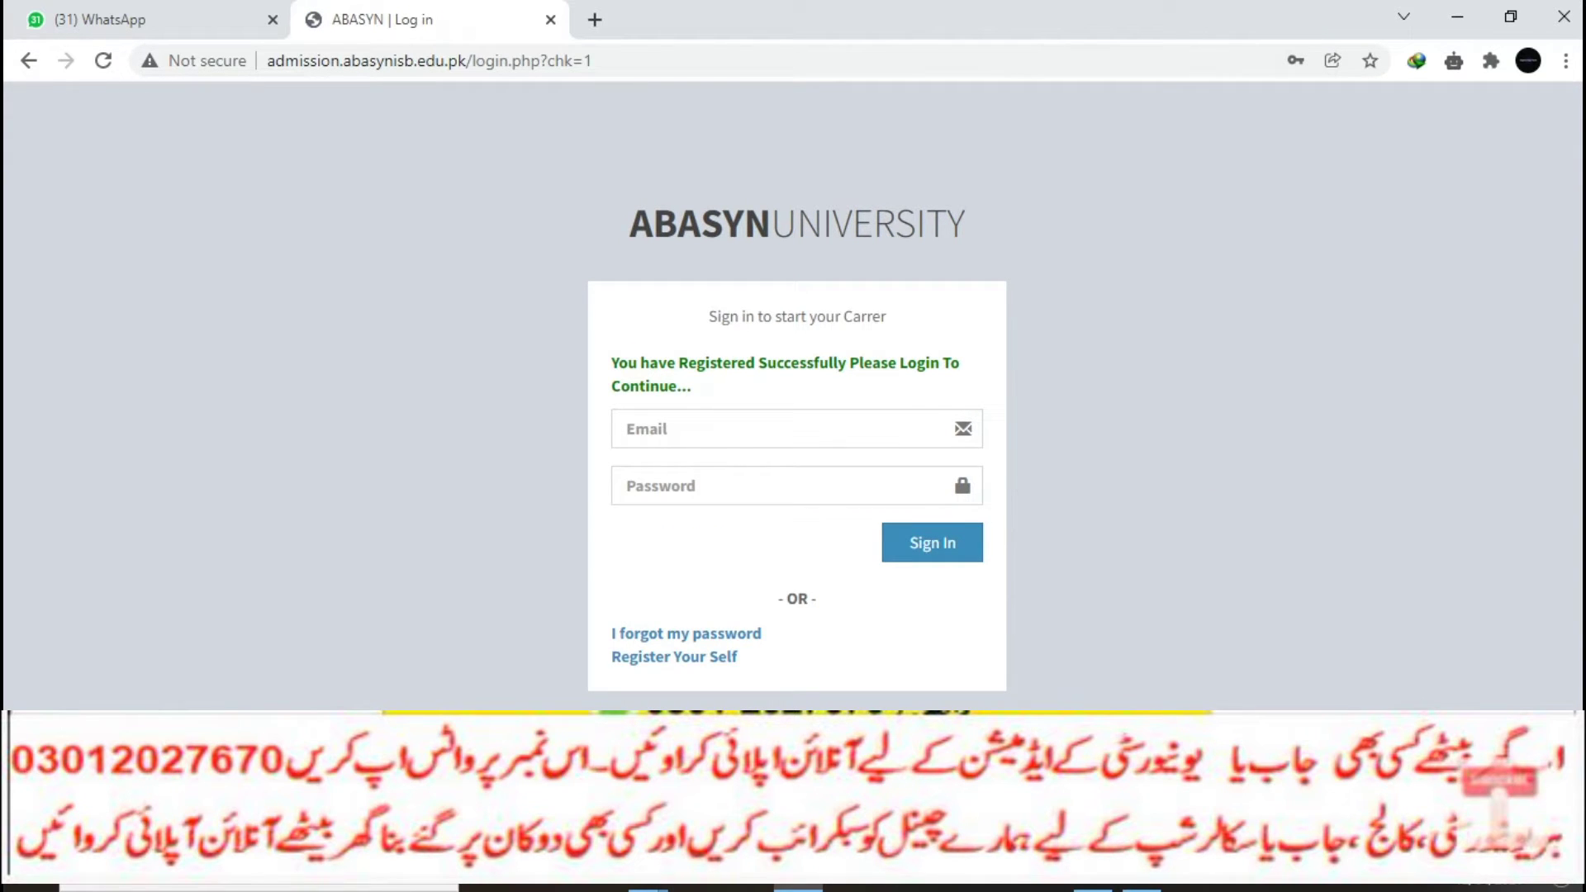
{"action": "left_click", "coordinate": [744, 428]}
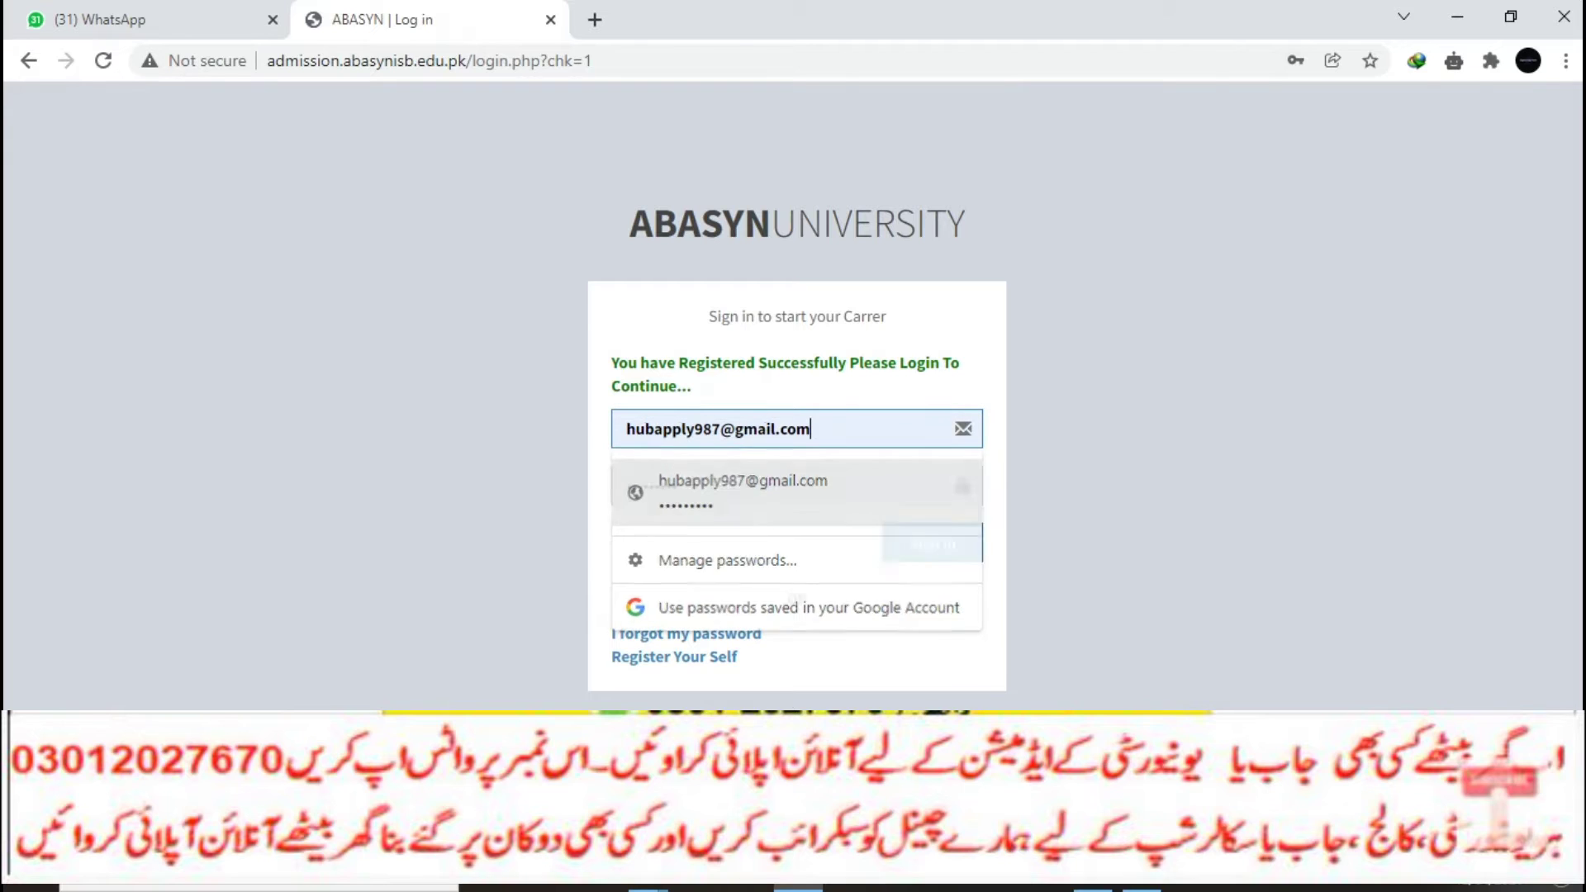
{"action": "left_click", "coordinate": [743, 485]}
{"action": "left_click", "coordinate": [931, 542]}
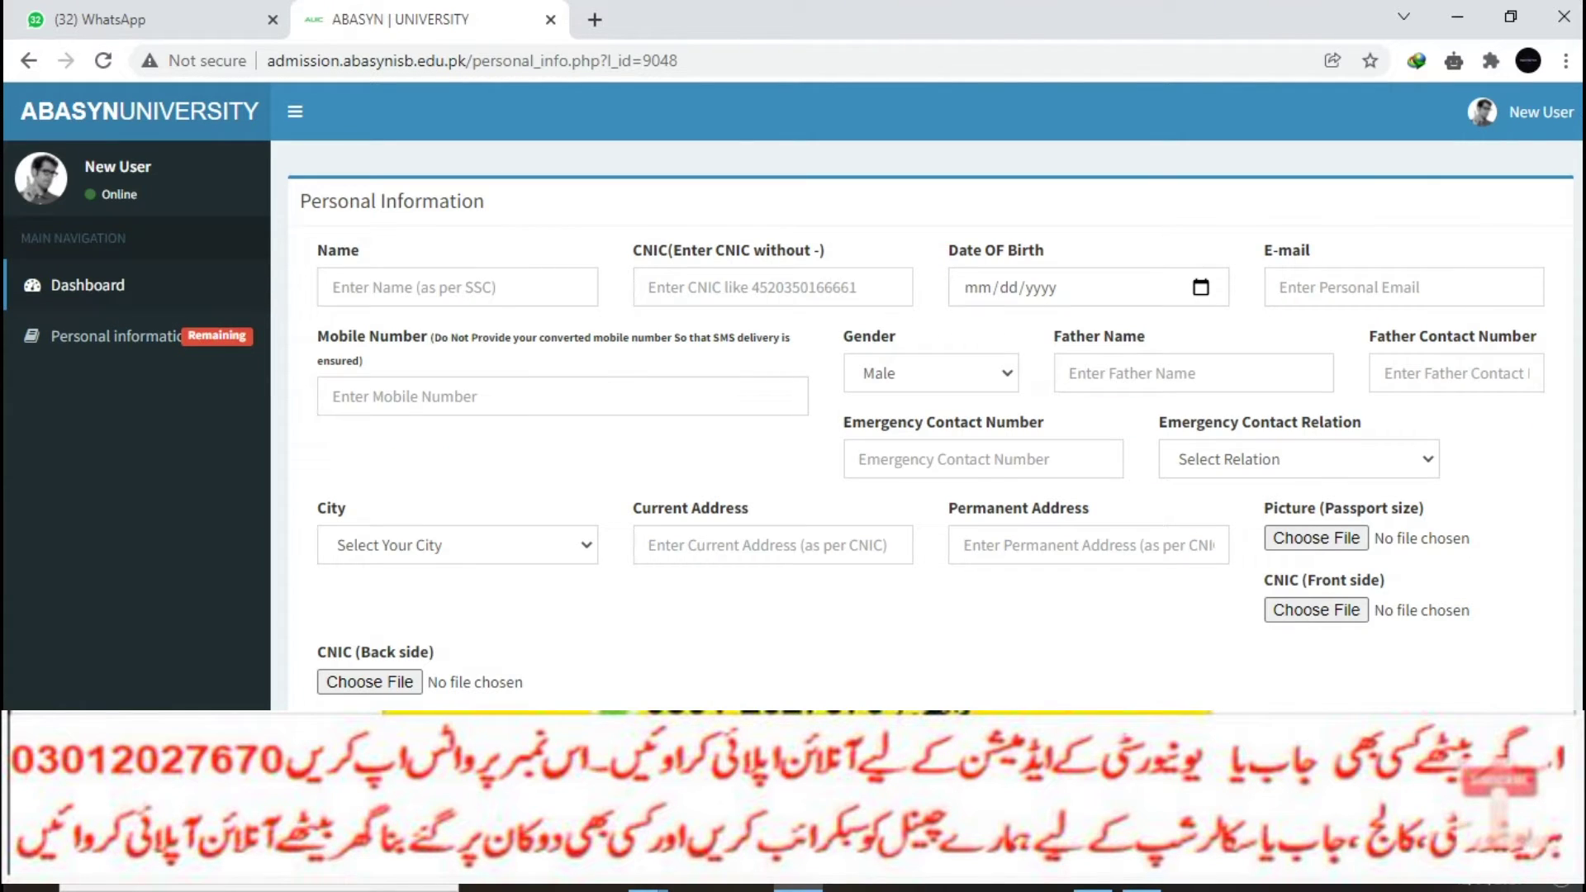
Step: Enter the applicant's full name and CNIC number, accepting the saved CNIC suggestion
{"action": "left_click", "coordinate": [457, 286]}
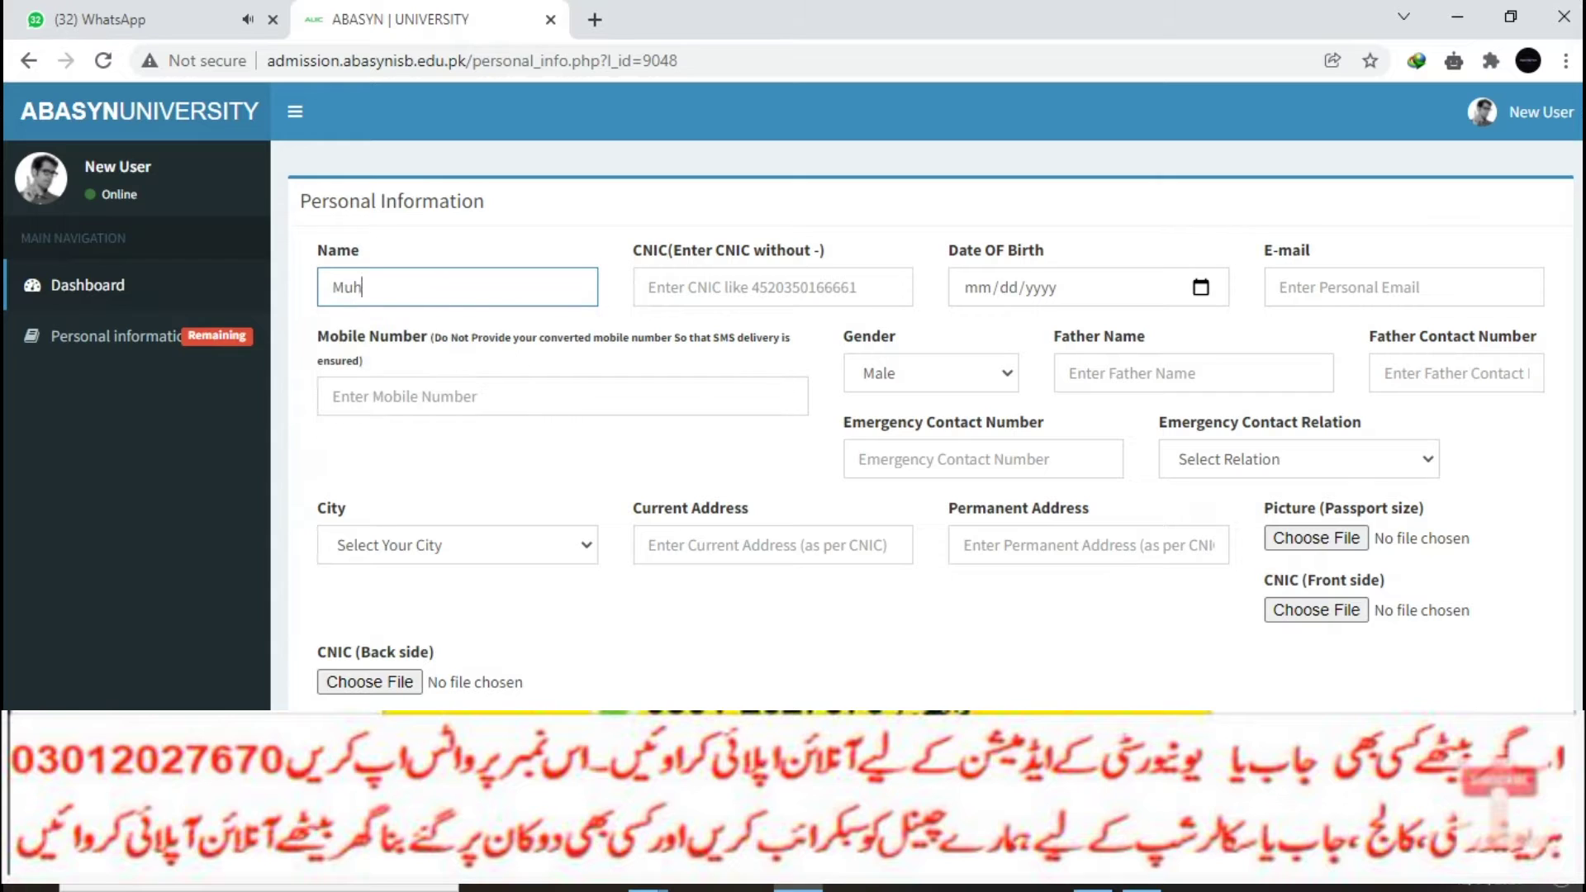
{"action": "left_click", "coordinate": [744, 286]}
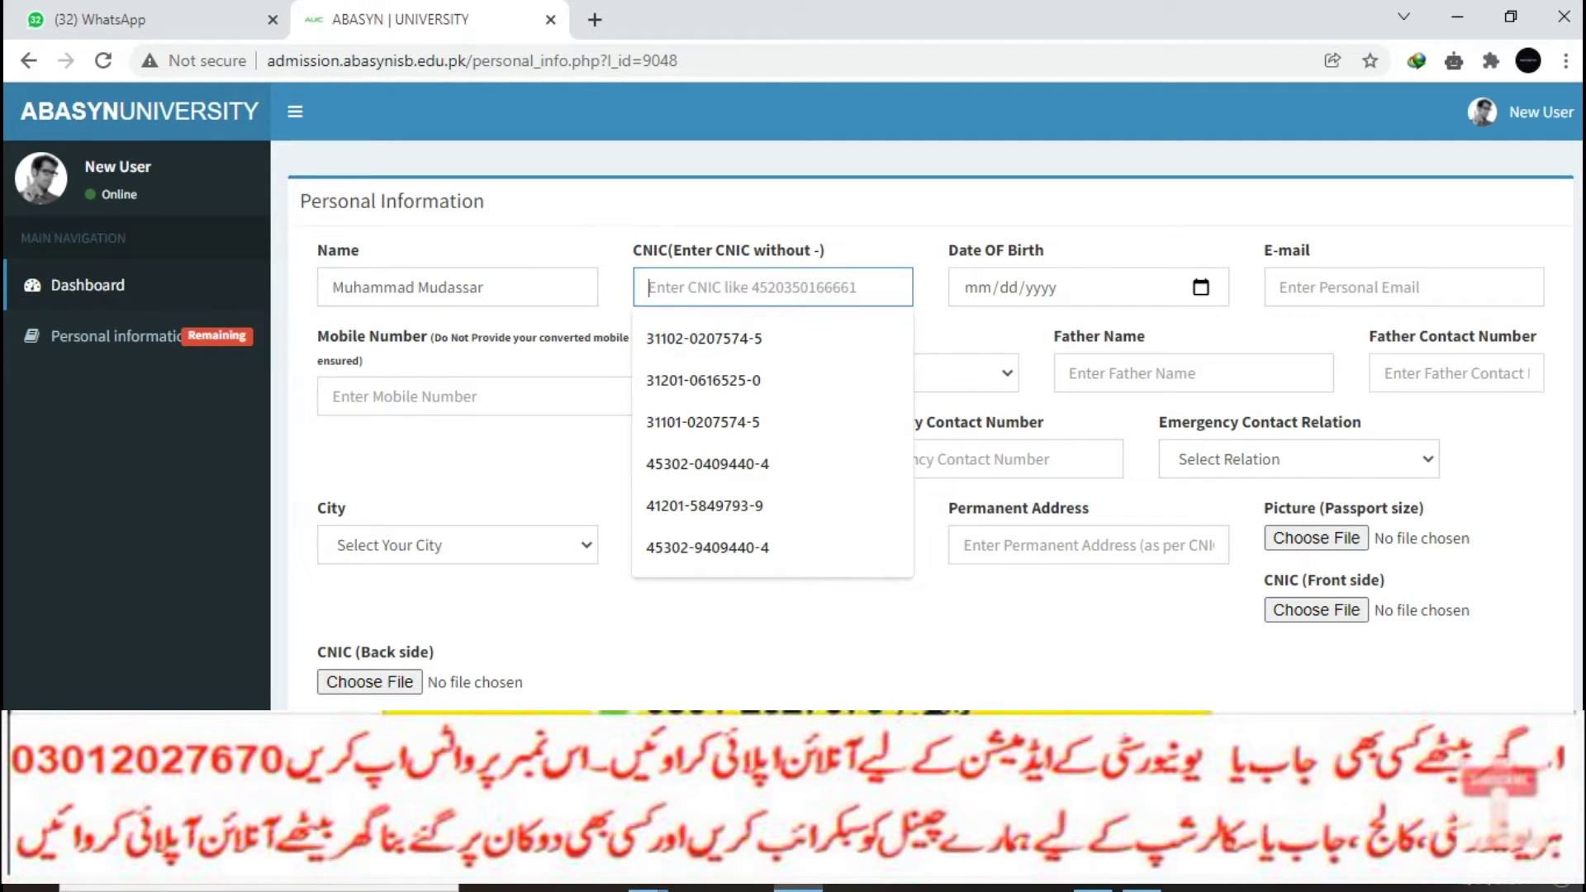
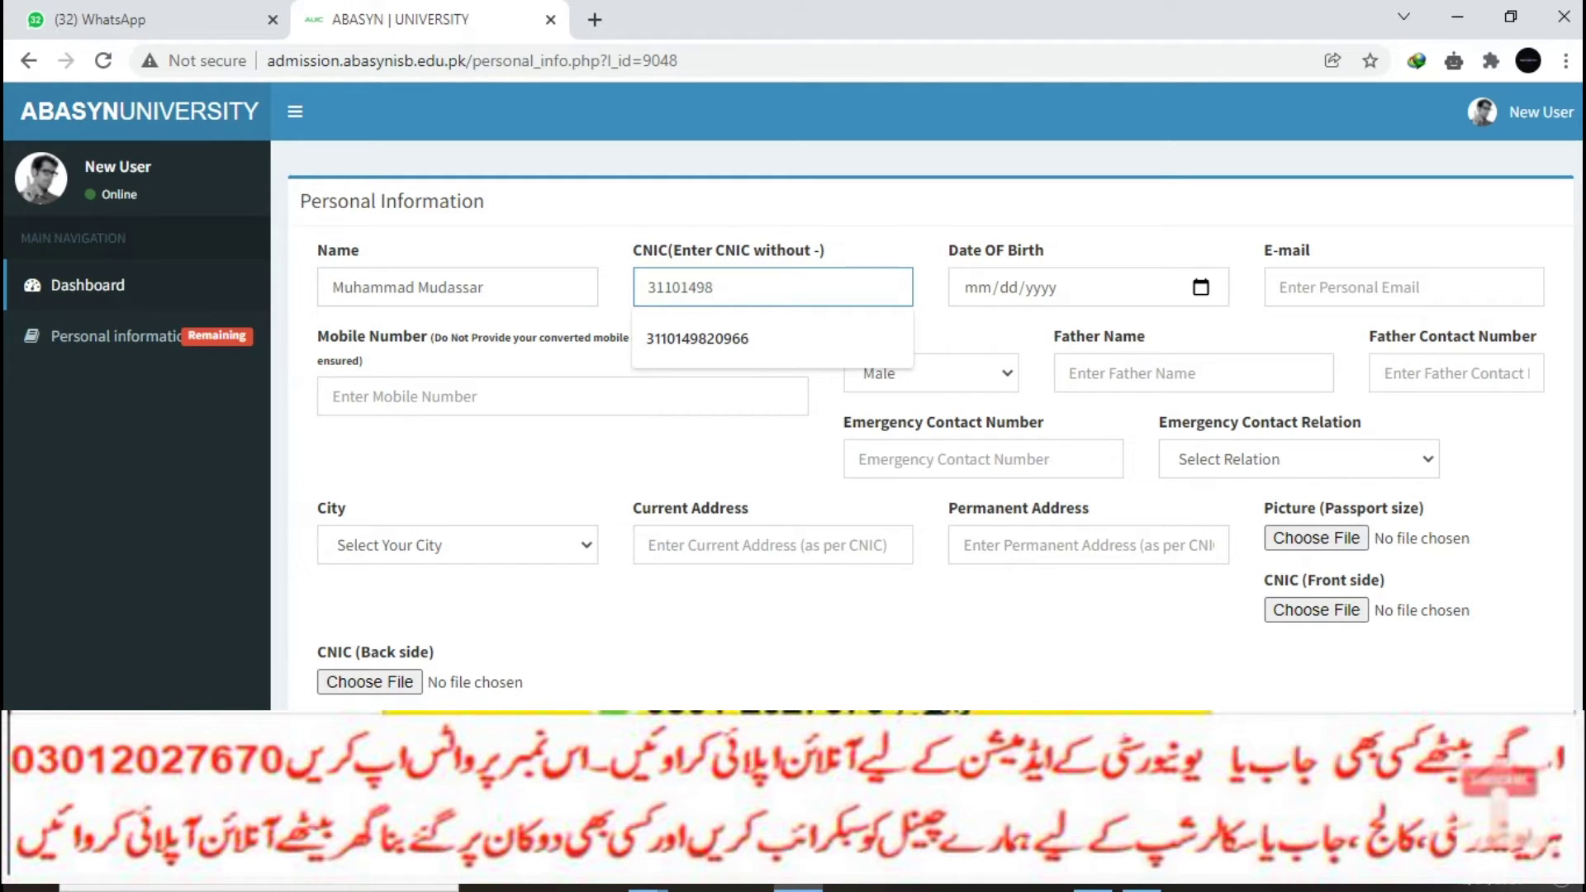
{"action": "key", "text": "Down"}
{"action": "key", "text": "Return"}
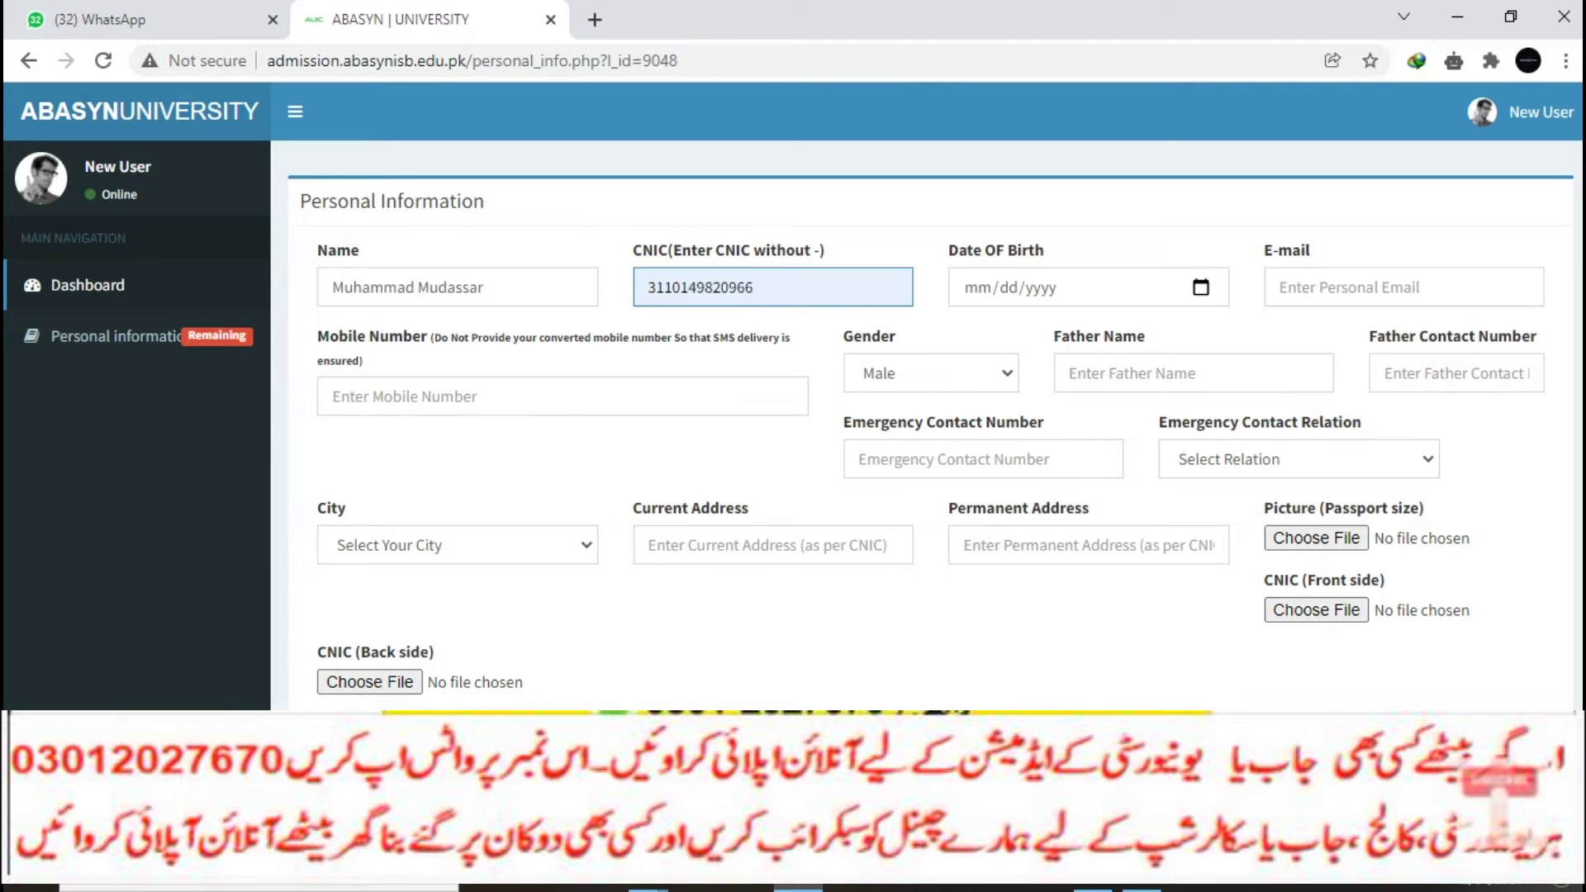
{"action": "left_click", "coordinate": [1201, 287]}
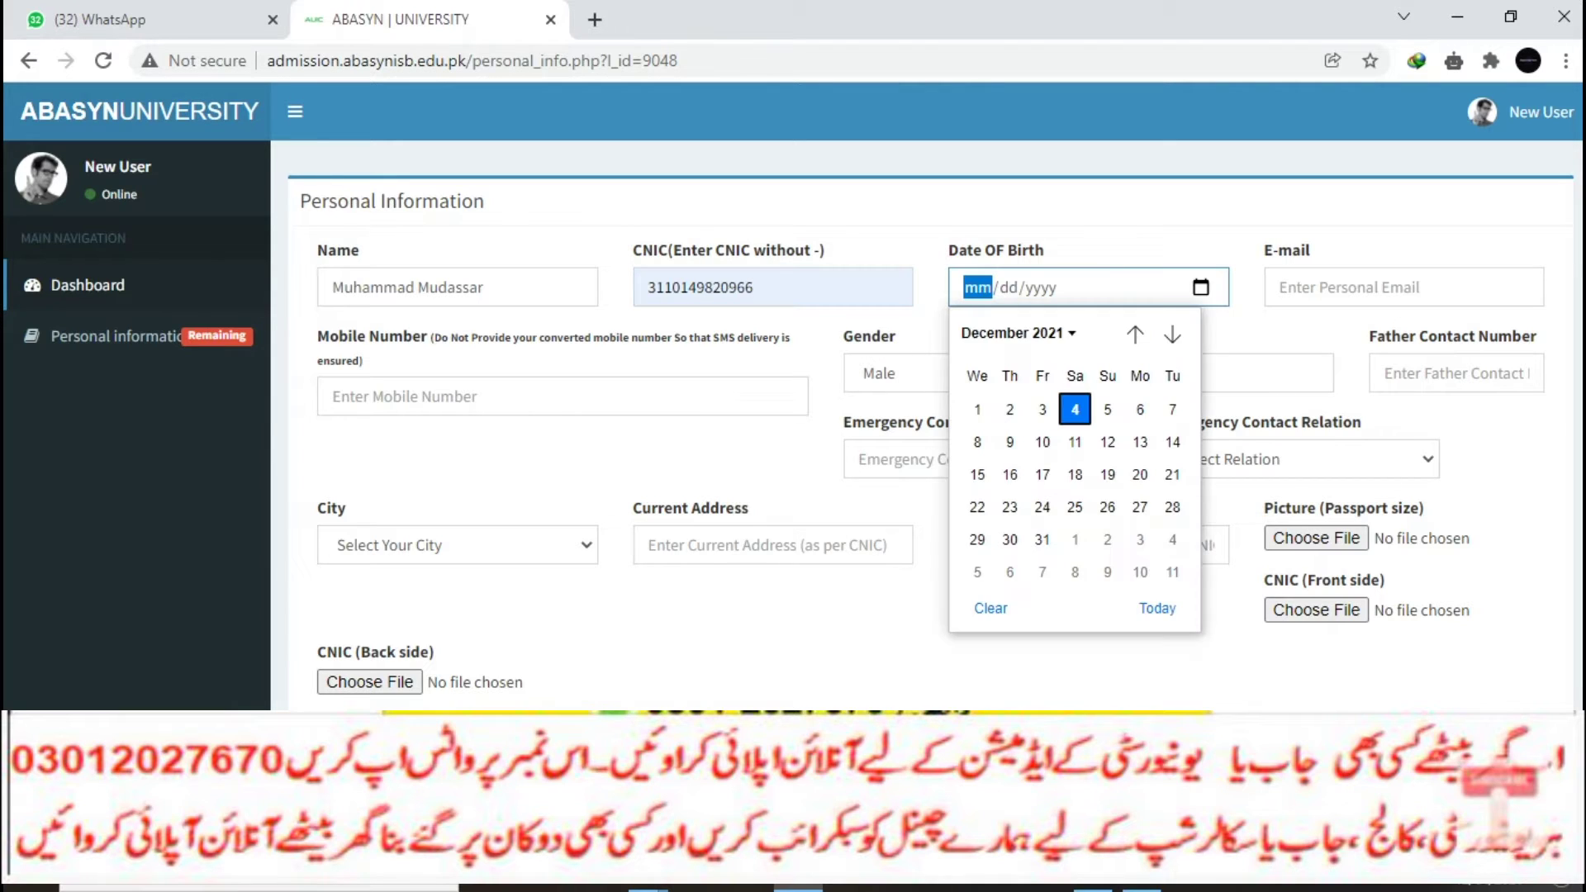
{"action": "left_click", "coordinate": [1017, 333]}
{"action": "scroll", "coordinate": [1066, 487], "scroll_direction": "up", "scroll_amount": 10}
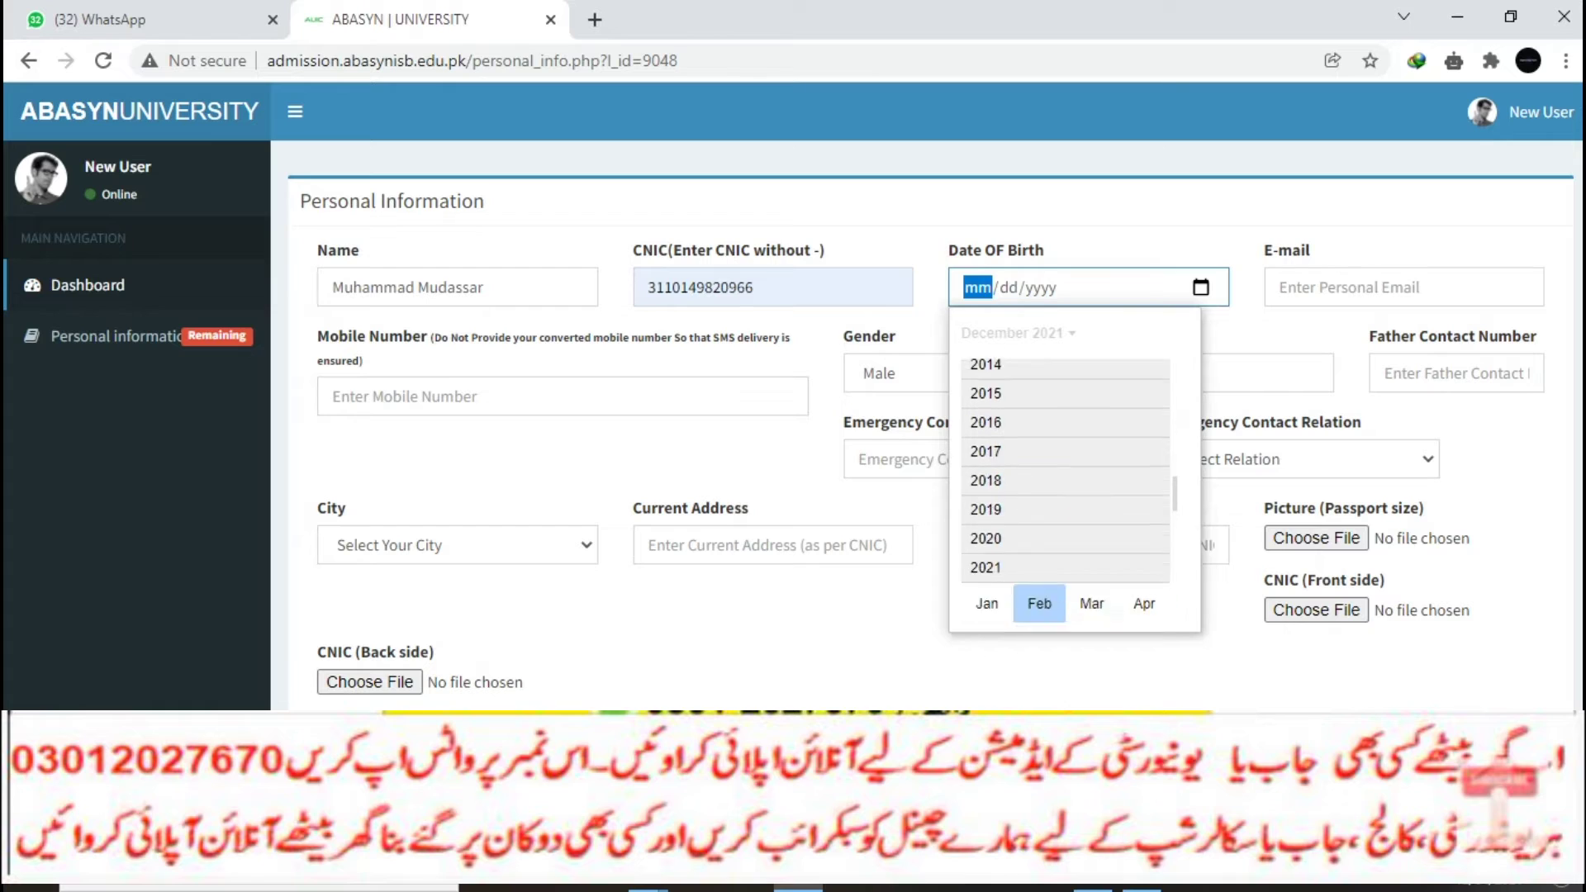
{"action": "scroll", "coordinate": [1066, 487], "scroll_direction": "up", "scroll_amount": 6}
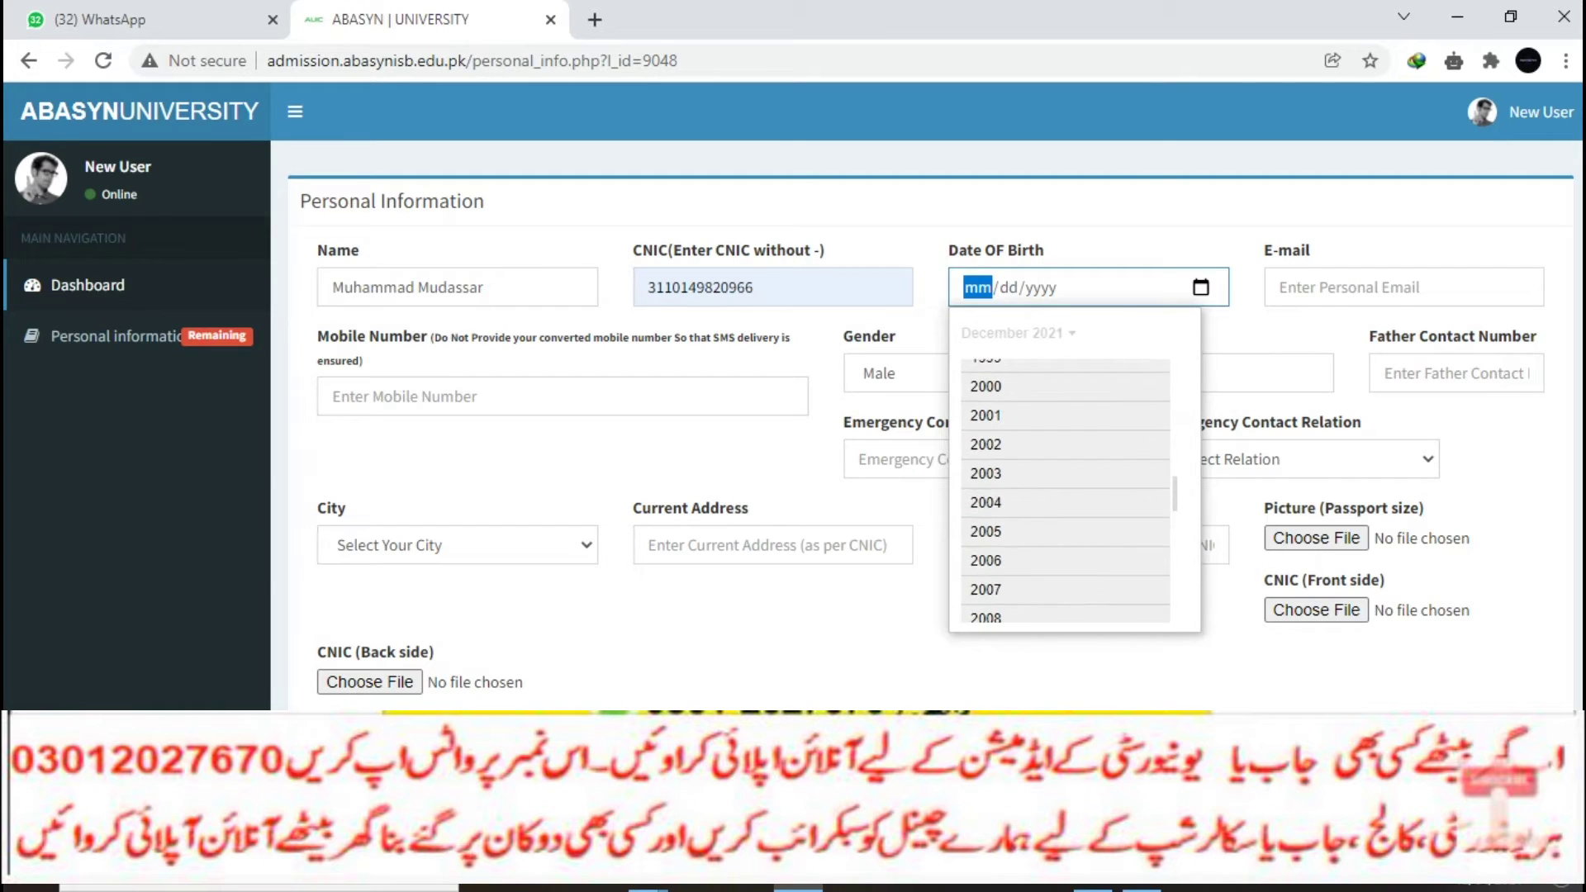
{"action": "left_click", "coordinate": [986, 392]}
{"action": "left_click", "coordinate": [1039, 448]}
{"action": "left_click", "coordinate": [1075, 469]}
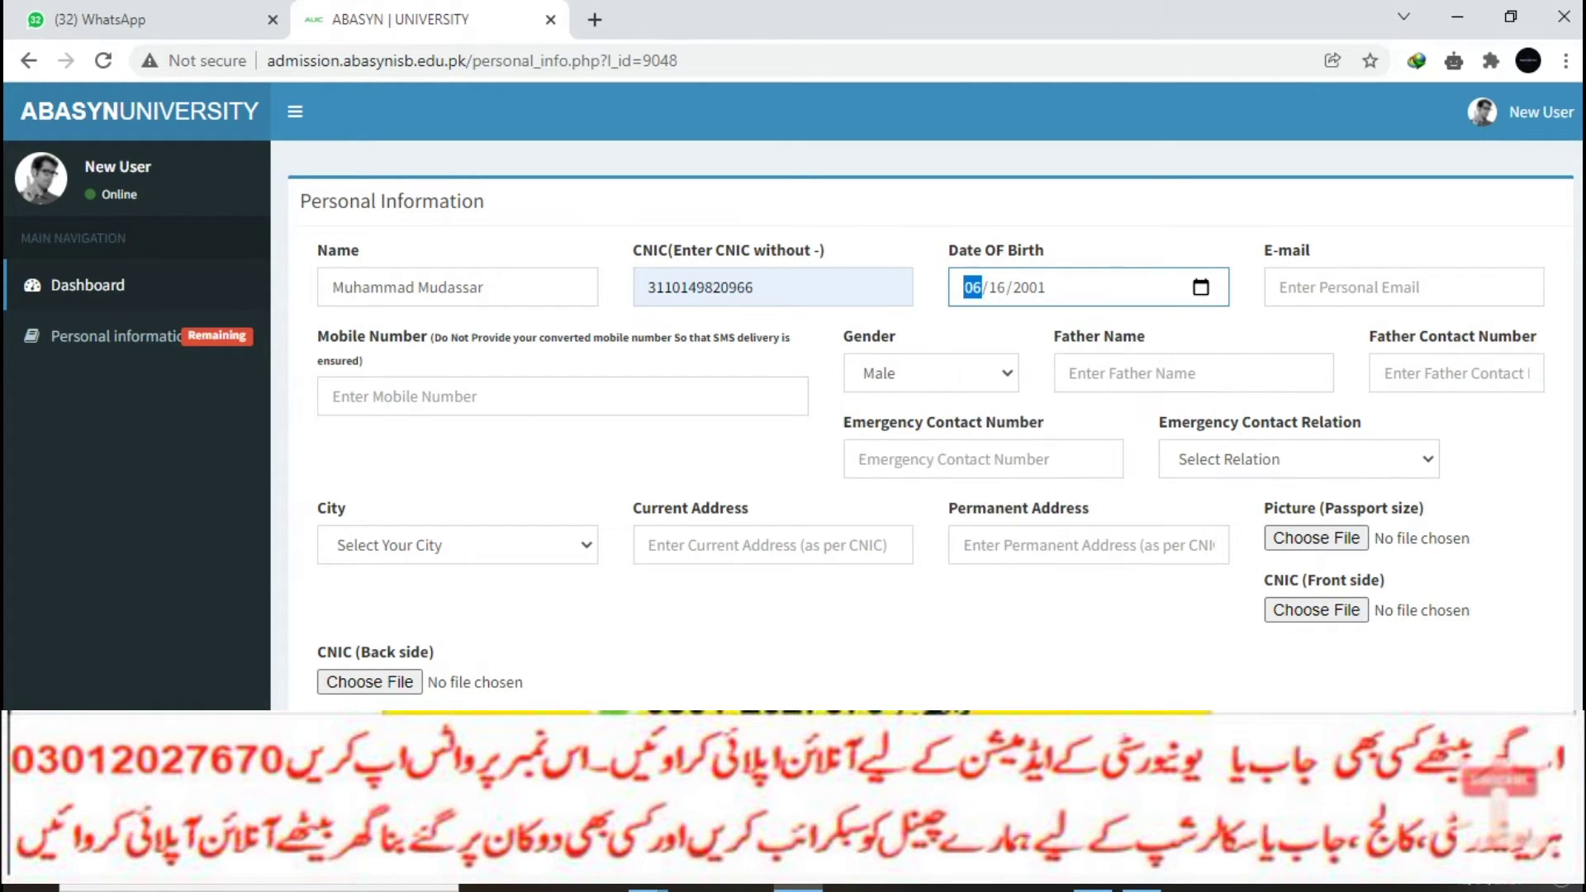
Step: Fill in the applicant's e-mail address and mobile number, and keep Male as gender
{"action": "left_click", "coordinate": [1362, 287]}
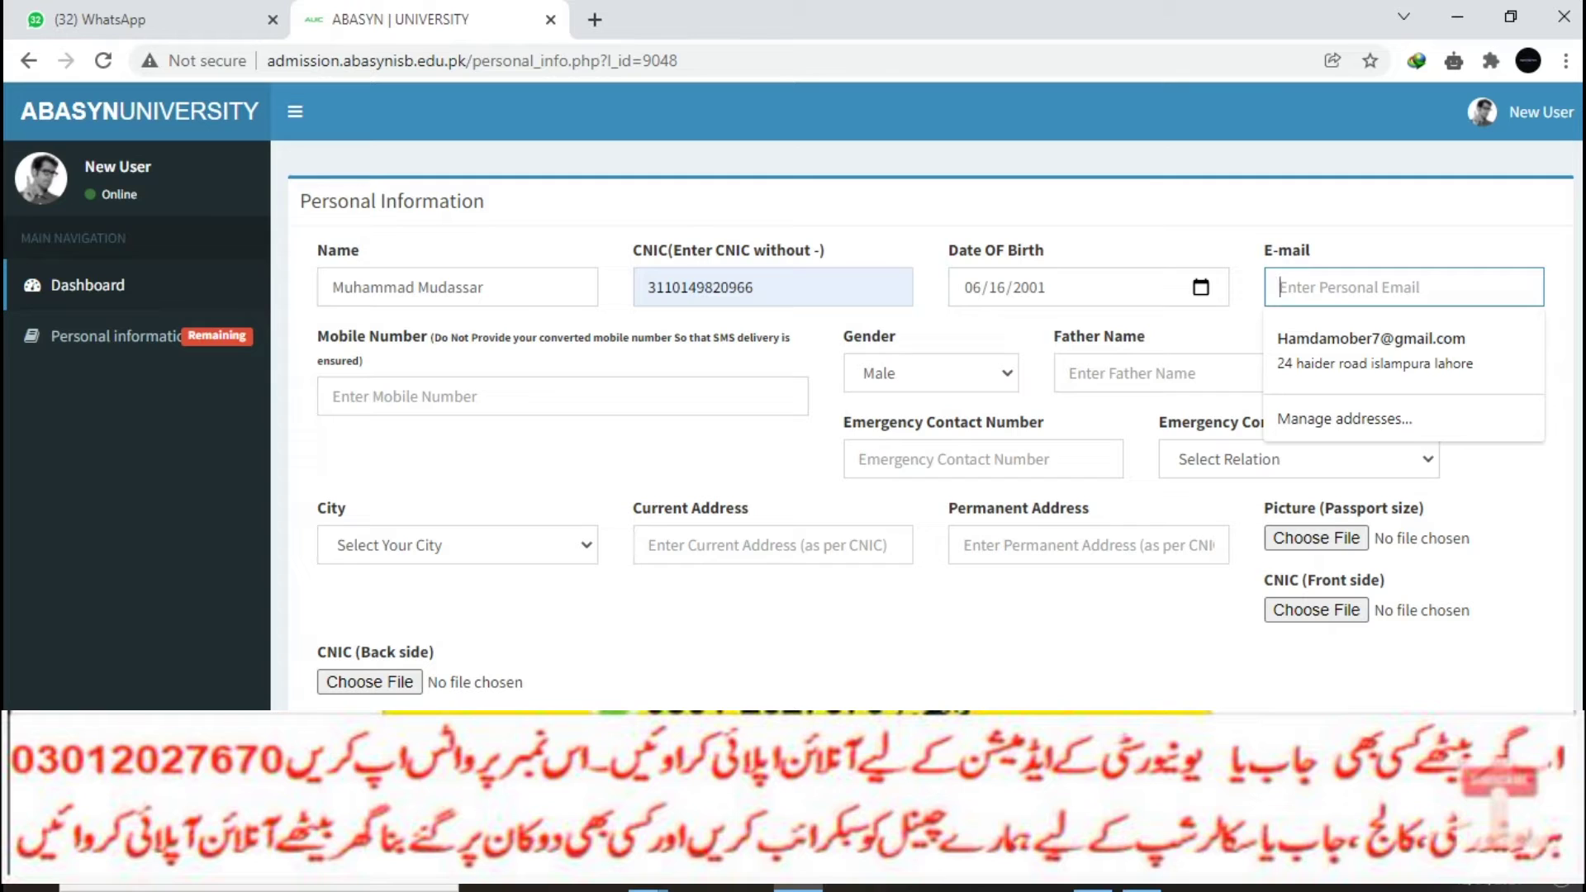
{"action": "type", "text": "hub"}
{"action": "key", "text": "Down"}
{"action": "key", "text": "Return"}
{"action": "left_click", "coordinate": [562, 397]}
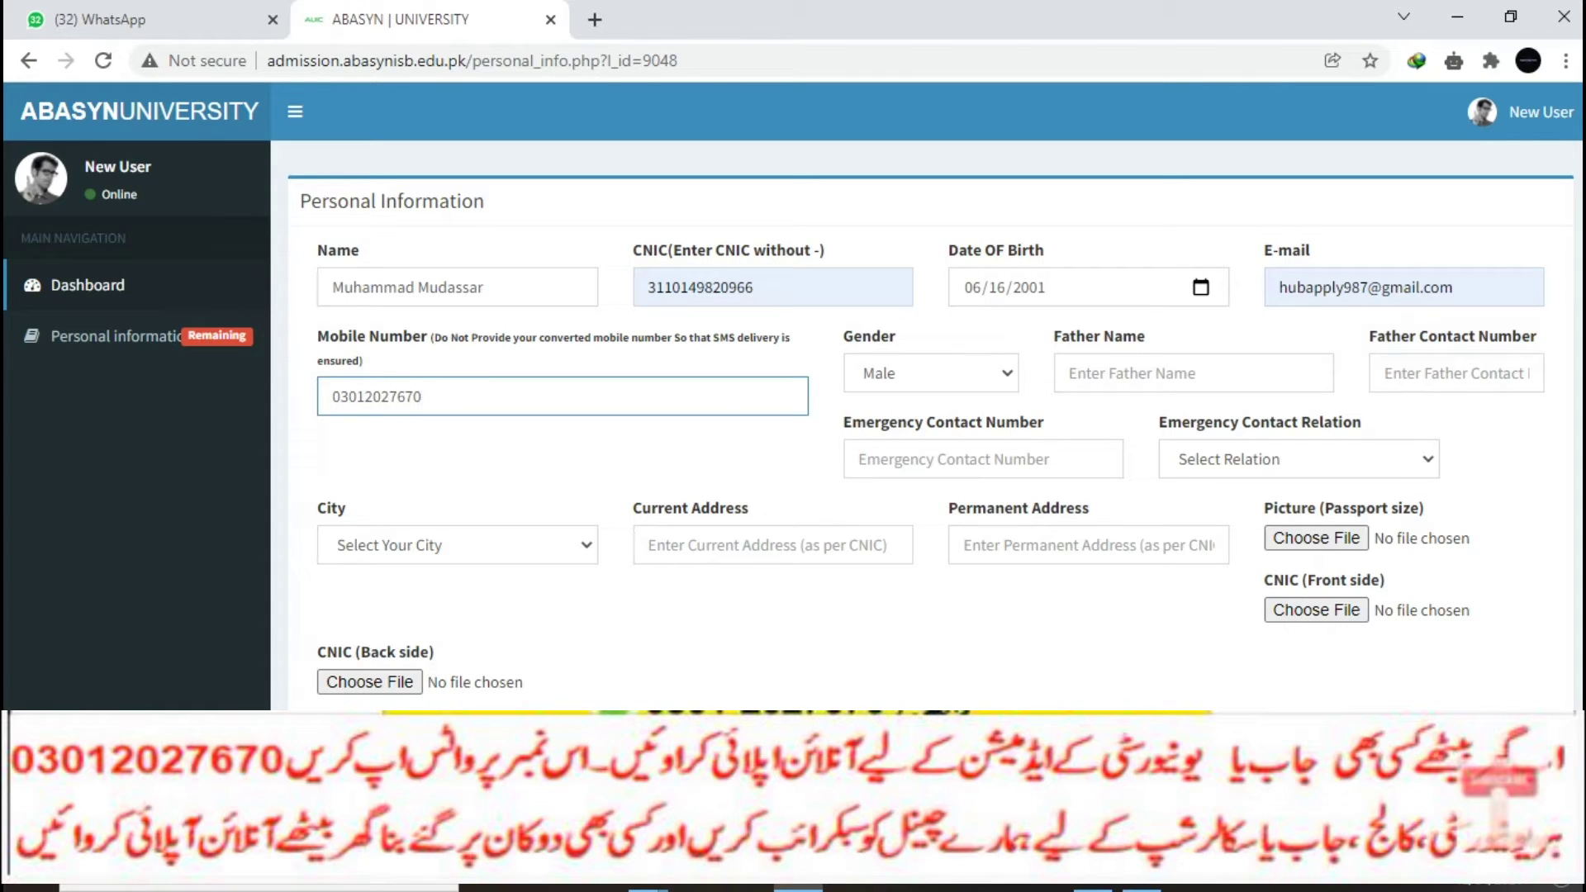
{"action": "left_click", "coordinate": [931, 374]}
{"action": "left_click", "coordinate": [931, 405]}
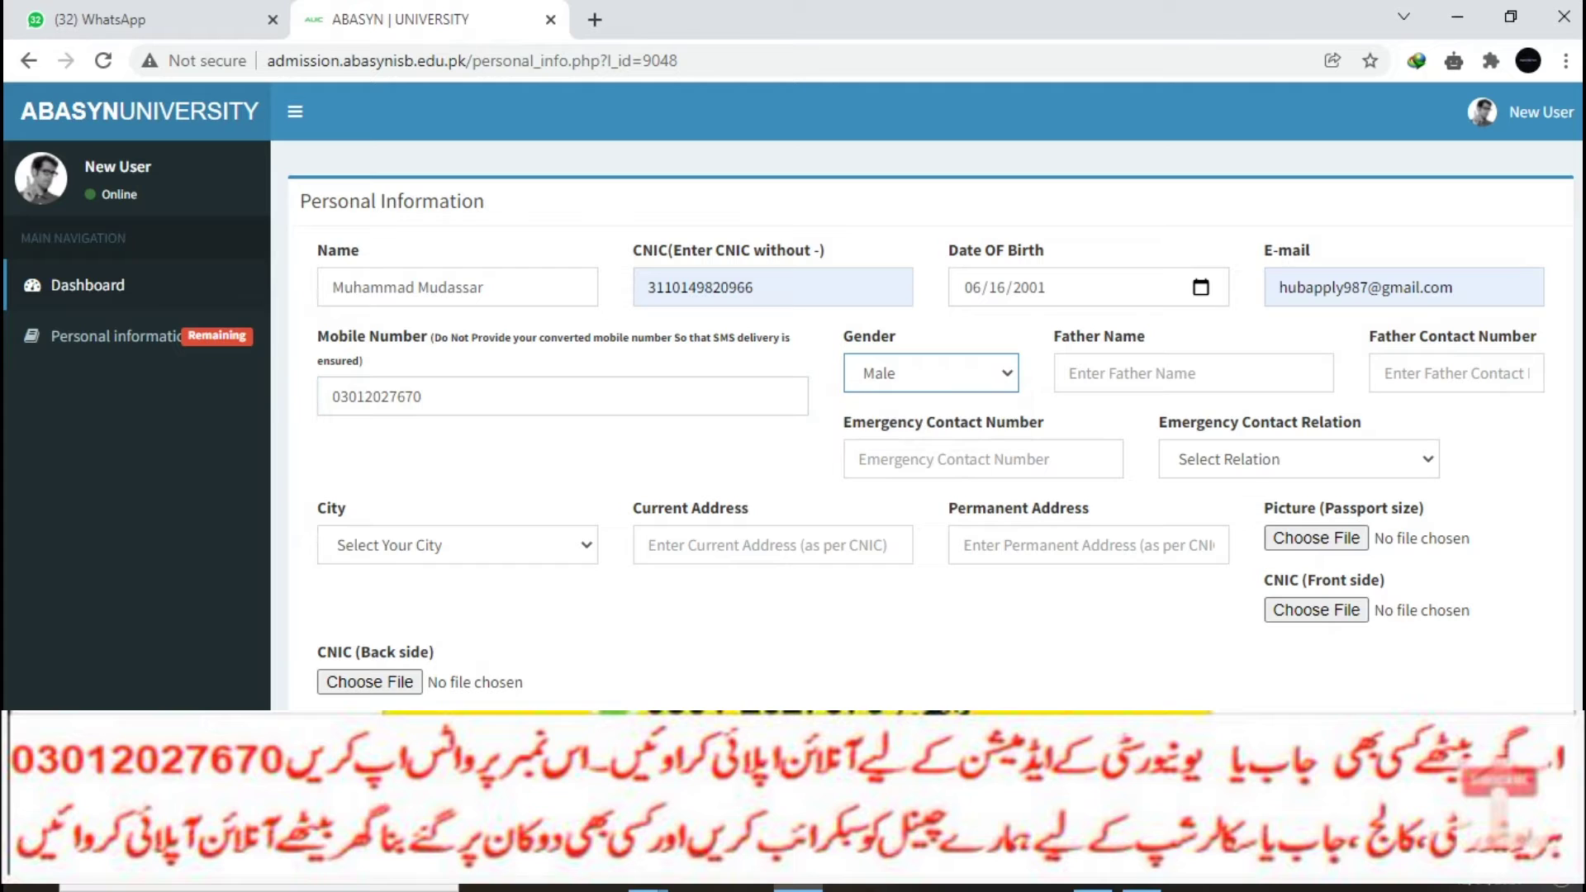
Step: Enter the father's name and contact, paste the mobile as emergency contact, relation Father
{"action": "left_click", "coordinate": [1156, 373]}
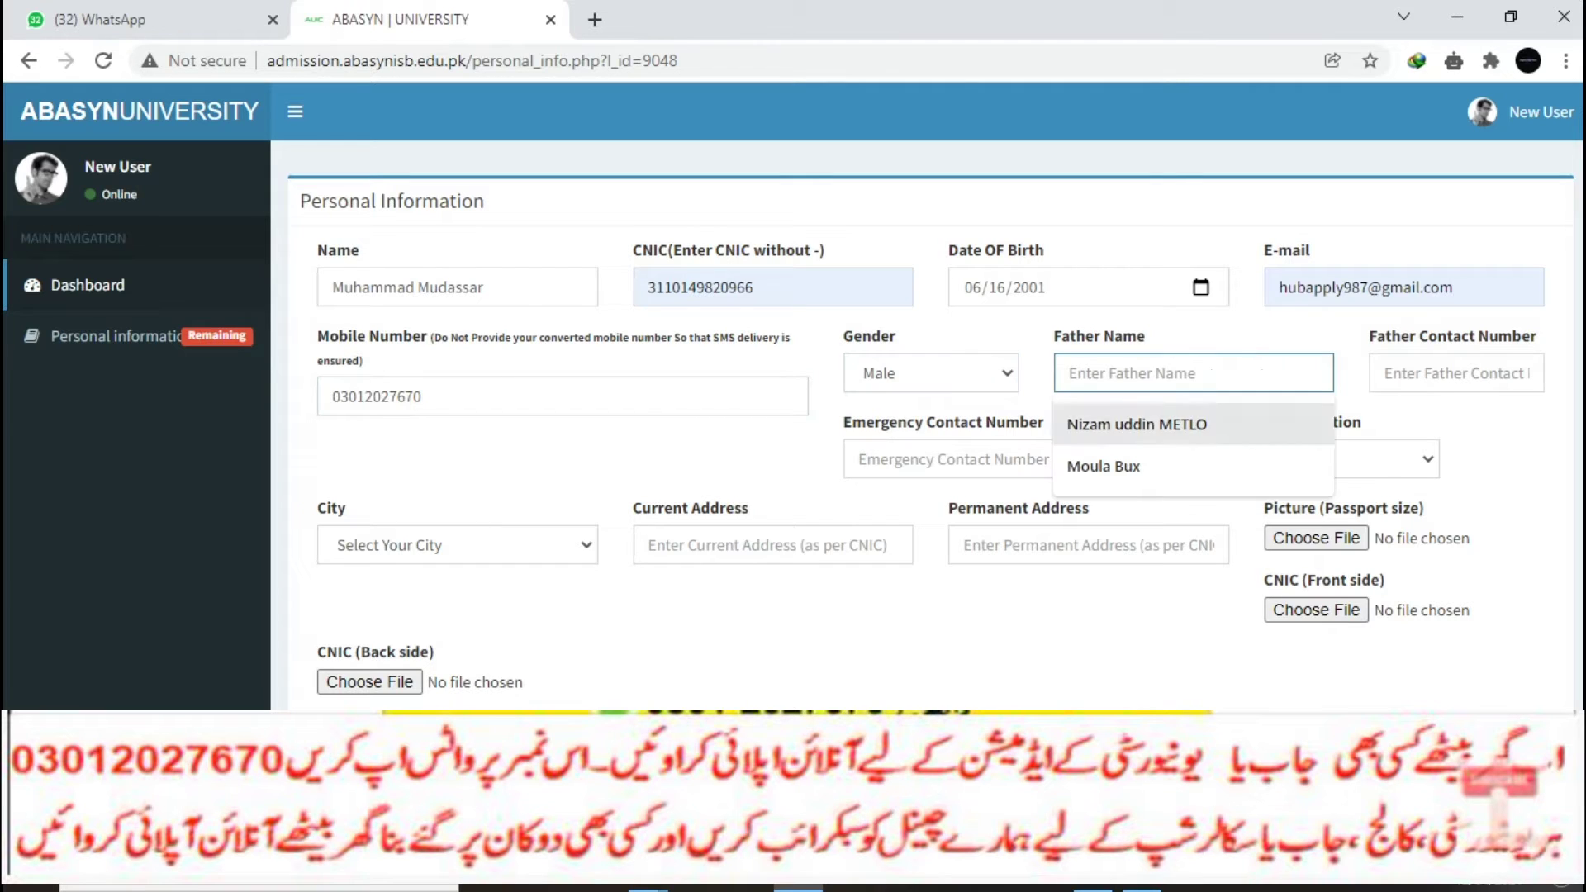
{"action": "left_click", "coordinate": [1123, 466]}
{"action": "left_click", "coordinate": [1453, 373]}
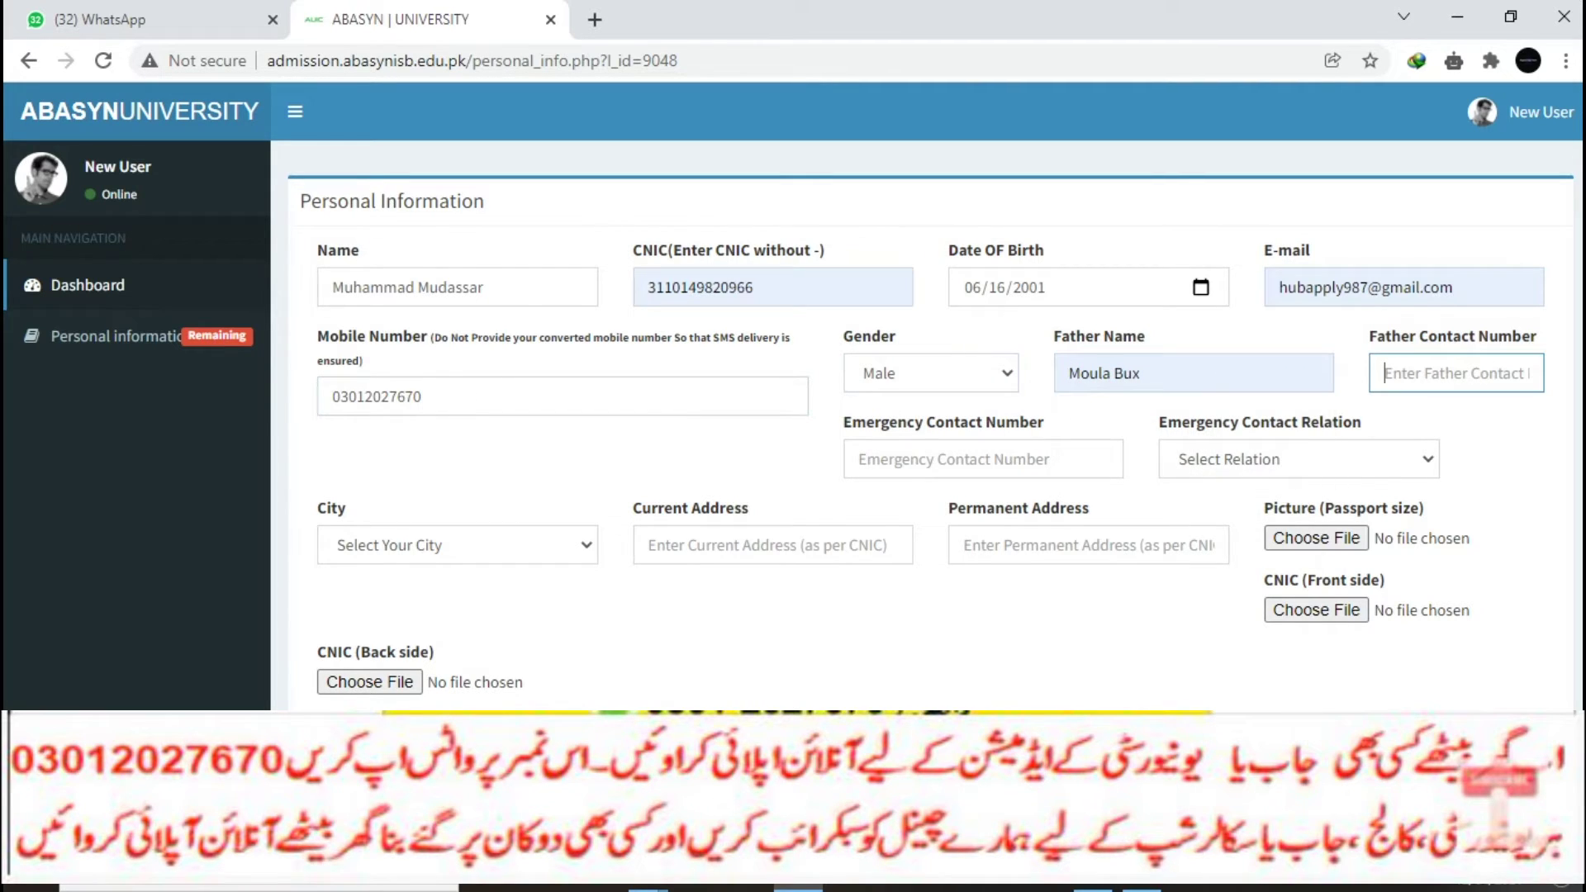
{"action": "left_click", "coordinate": [982, 459]}
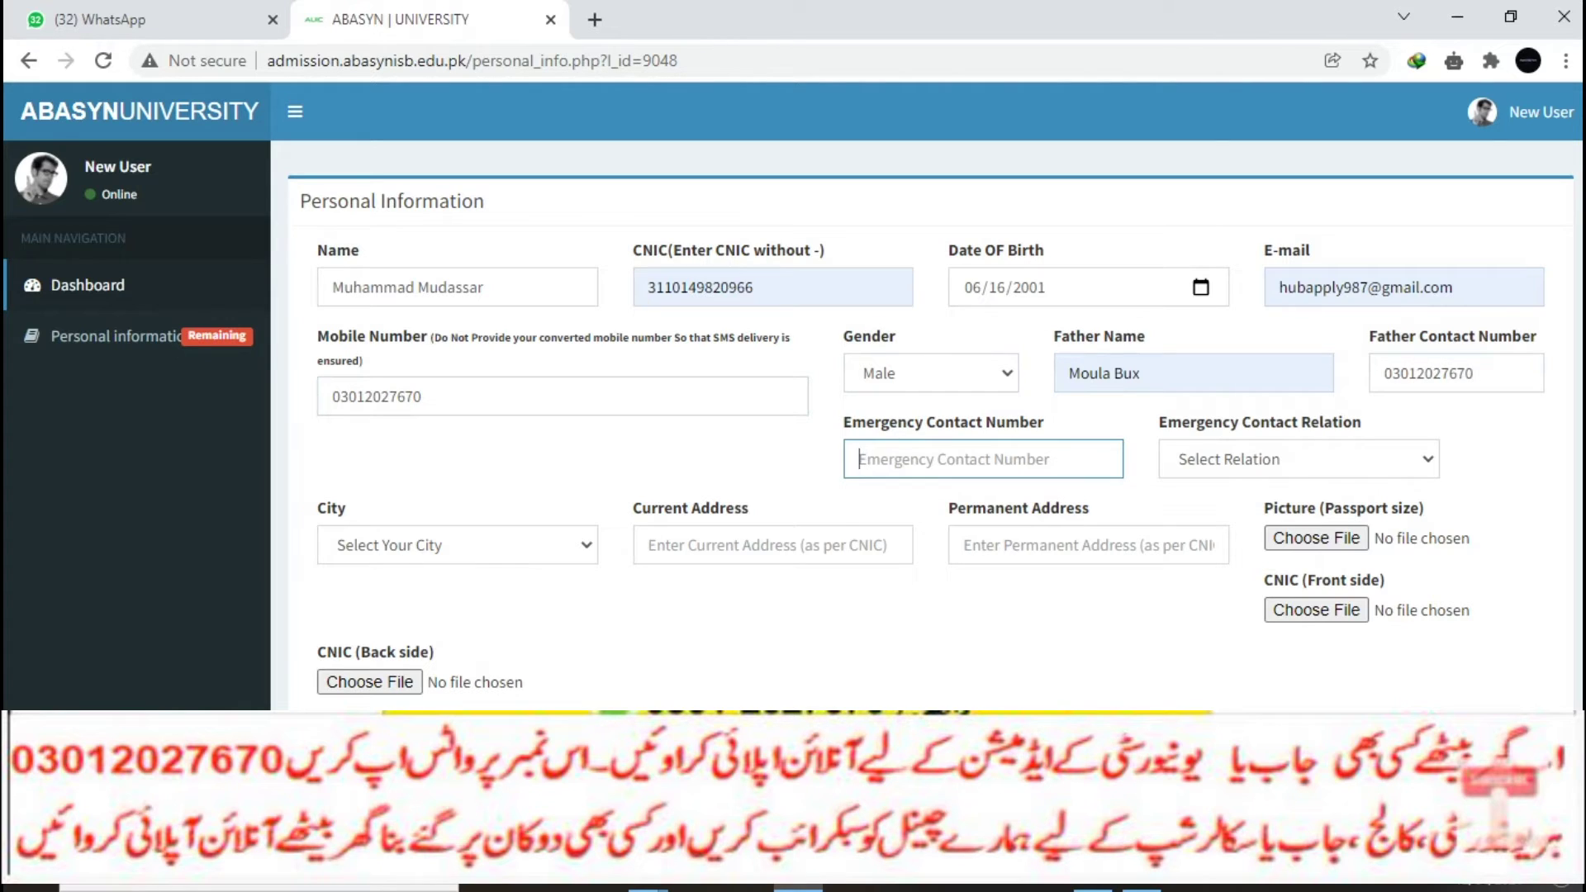
{"action": "double_click", "coordinate": [421, 397]}
{"action": "key", "text": "ctrl+c"}
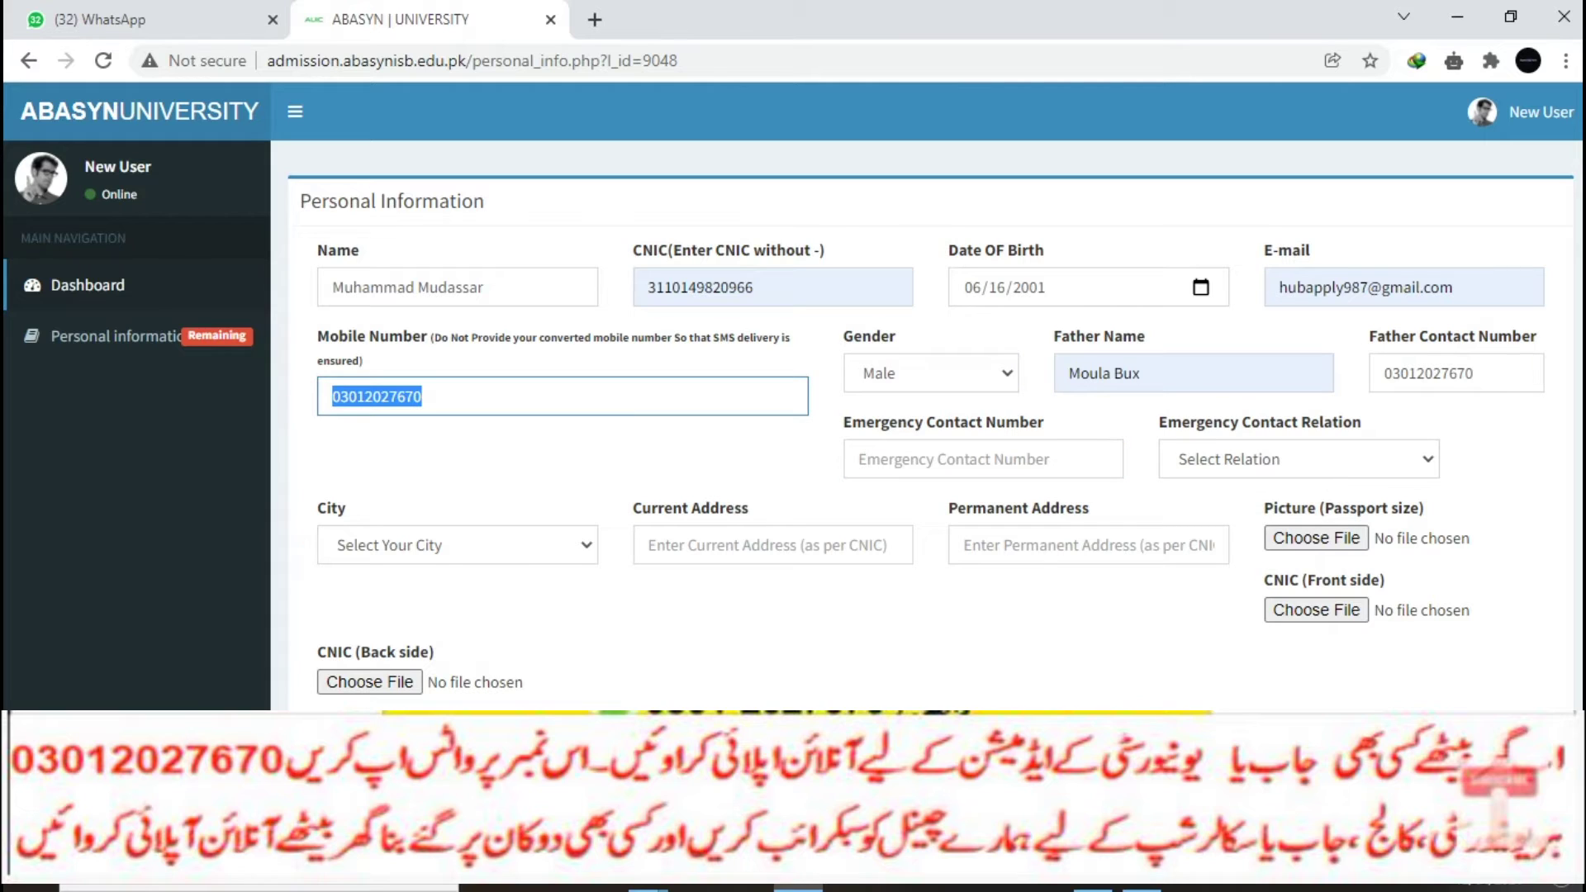
{"action": "left_click", "coordinate": [982, 460]}
{"action": "key", "text": "ctrl+v"}
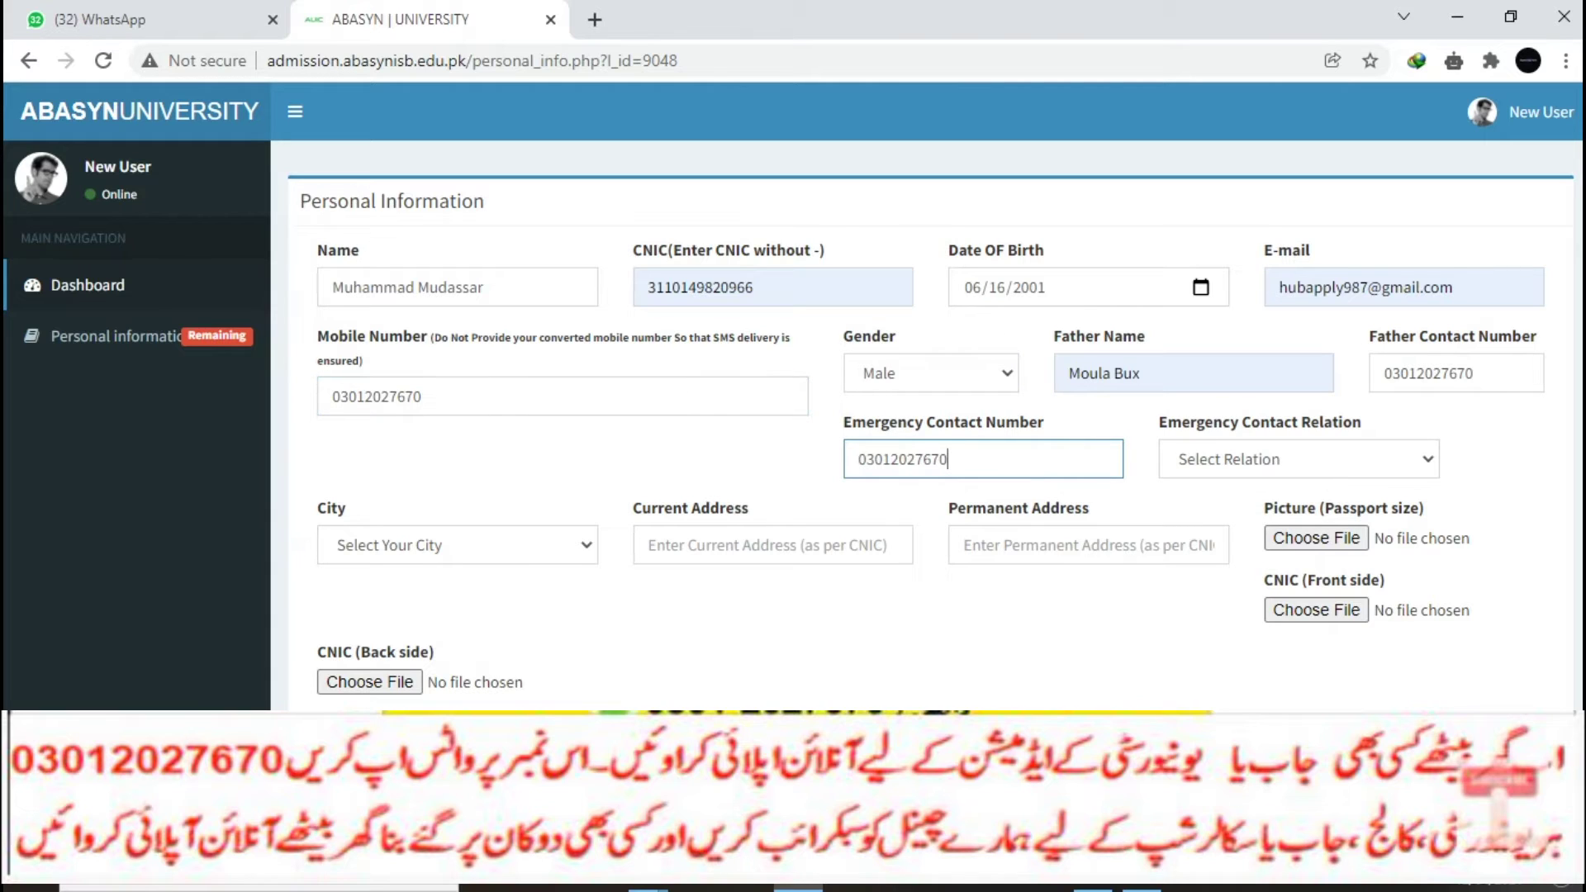
{"action": "left_click", "coordinate": [1298, 460]}
{"action": "left_click", "coordinate": [1292, 517]}
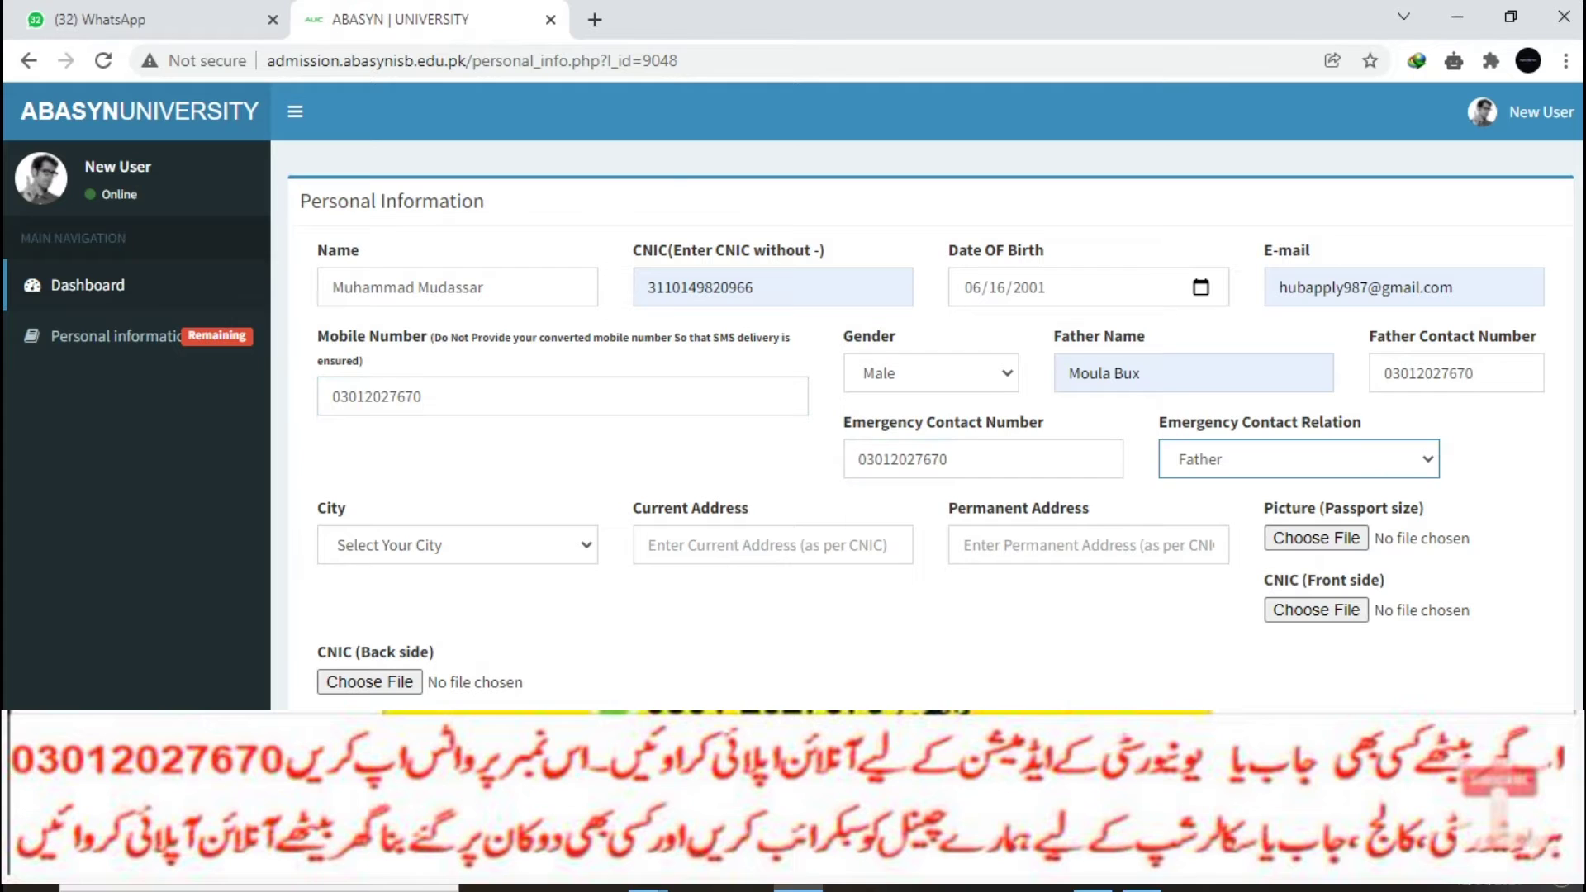
Step: Set the city to Athmuqam (Azad Kashmir), autofill both addresses, and open the picture file picker
{"action": "left_click", "coordinate": [458, 545]}
{"action": "key", "text": "Up"}
{"action": "key", "text": "Up"}
{"action": "key", "text": "Up"}
{"action": "key", "text": "Up"}
{"action": "key", "text": "Return"}
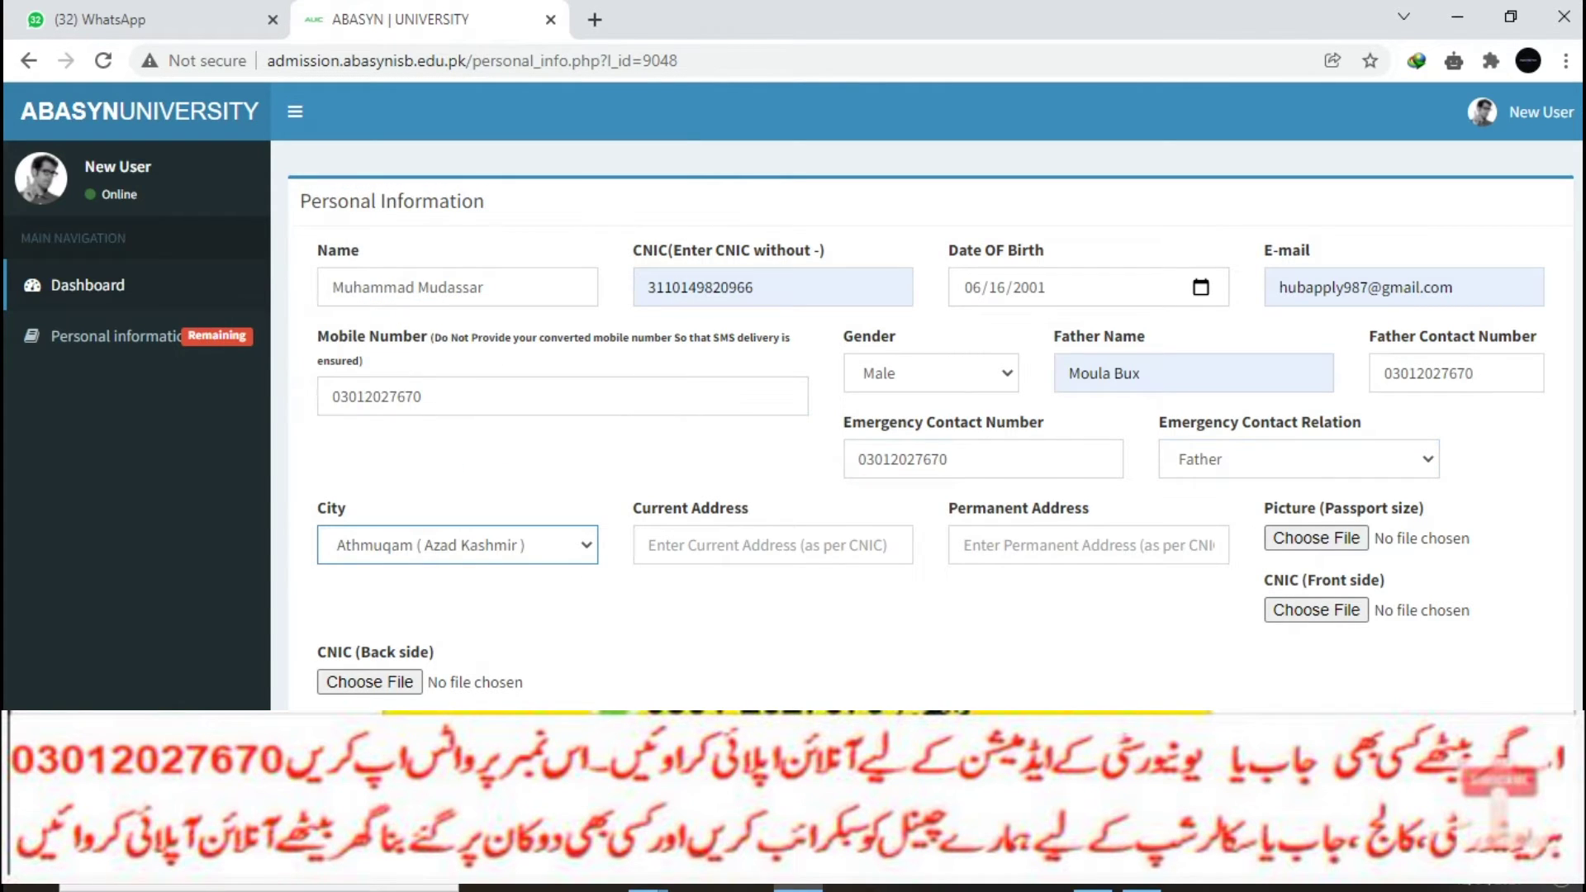
{"action": "key", "text": "Tab"}
{"action": "key", "text": "Down"}
{"action": "key", "text": "Return"}
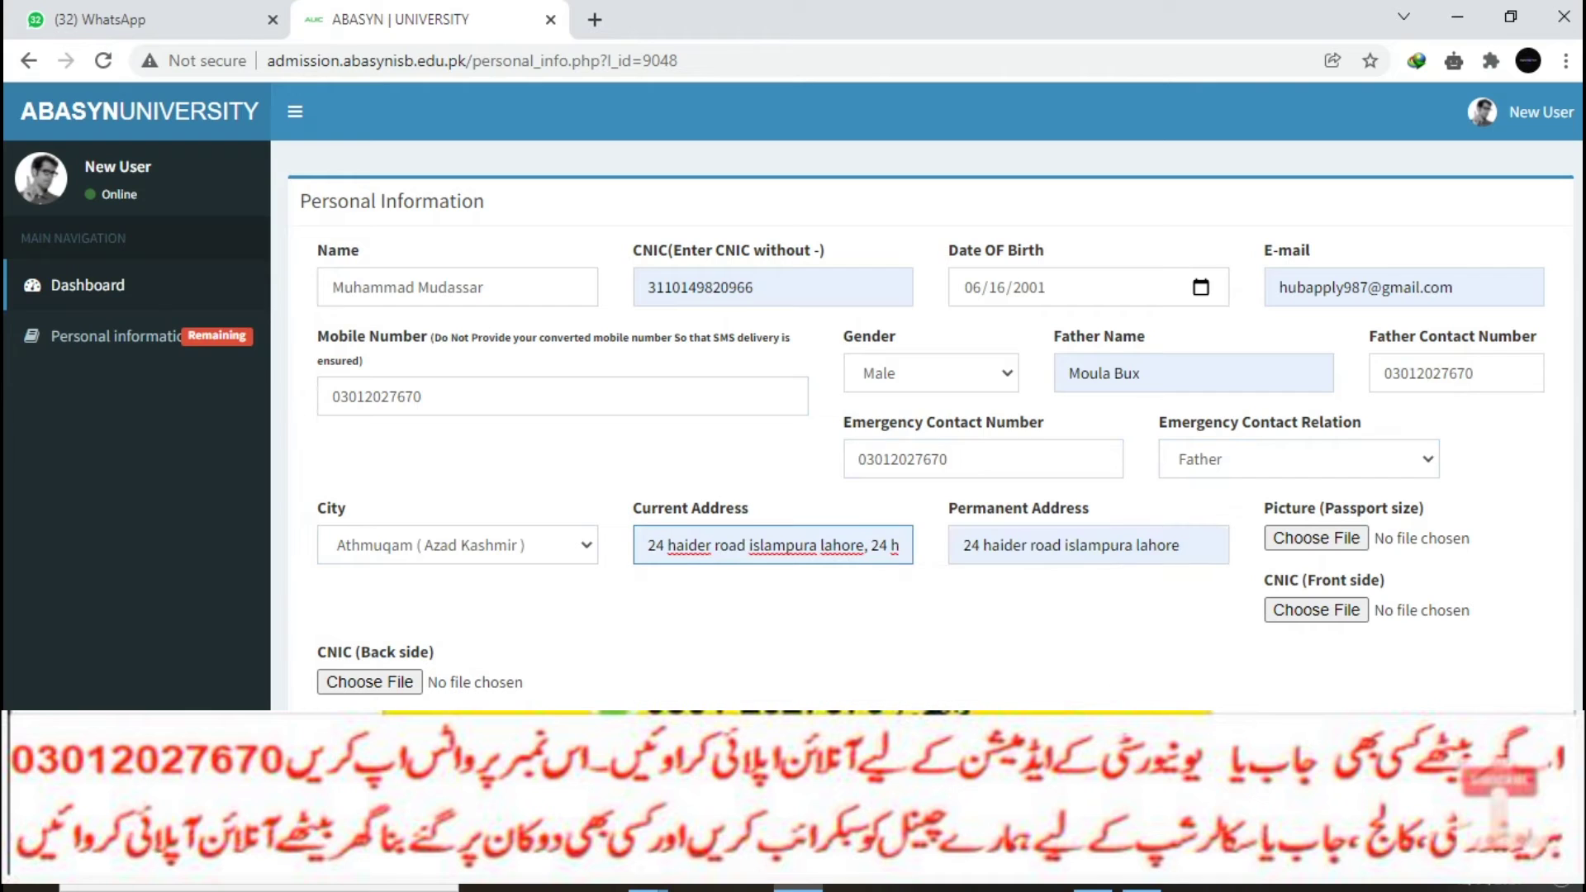
{"action": "key", "text": "Tab"}
{"action": "key", "text": "Return"}
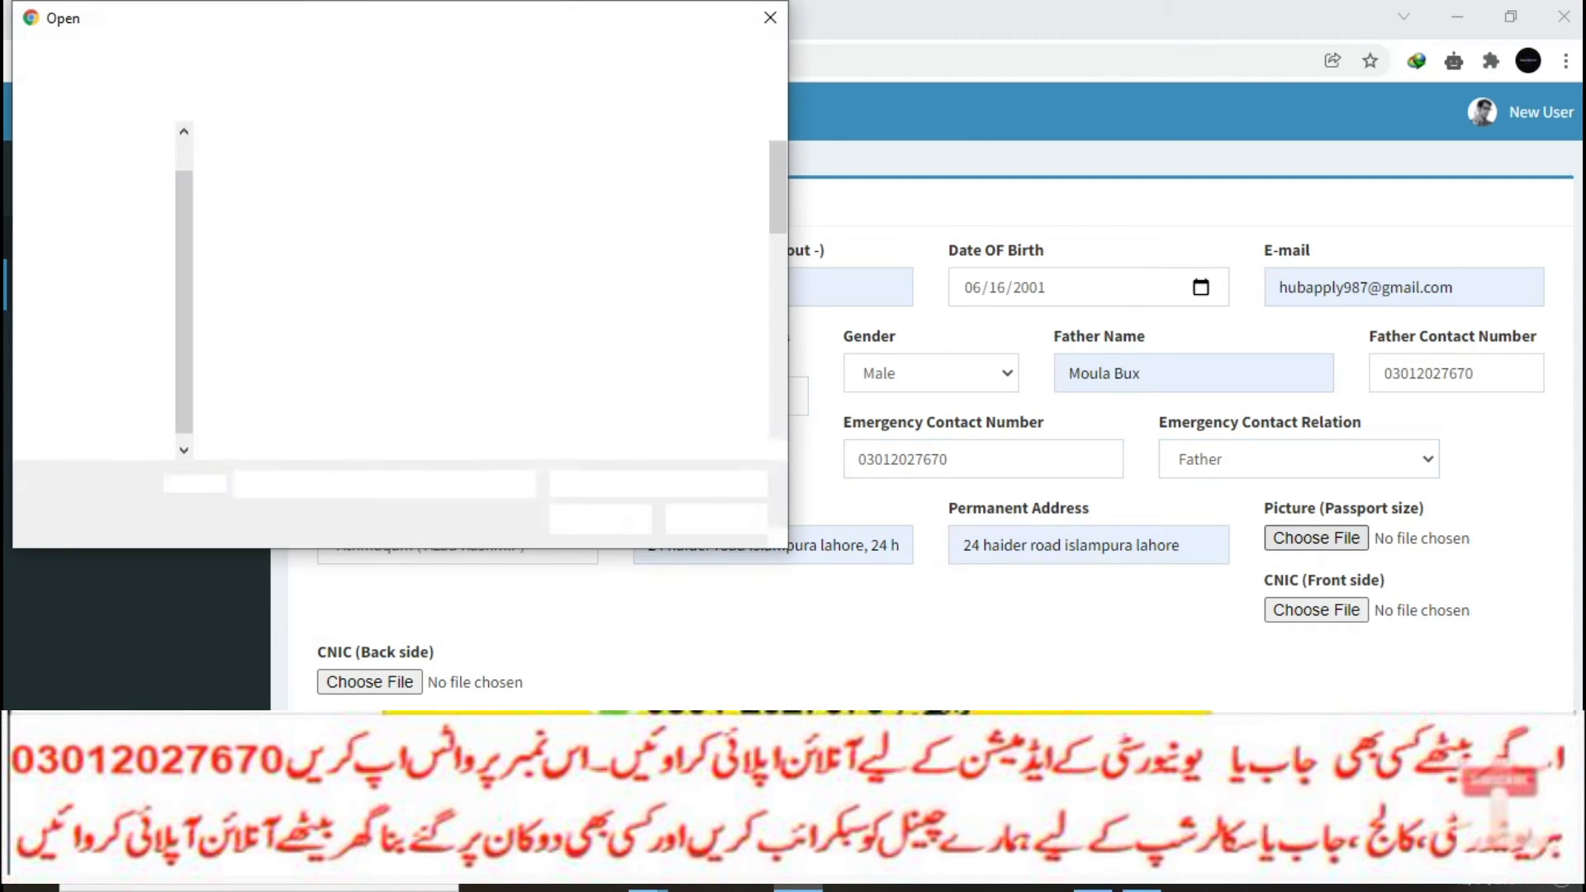
Step: Attach the pl photo as the picture and Untitled-1 as both CNIC front and back images
{"action": "scroll", "coordinate": [552, 338], "scroll_direction": "down", "scroll_amount": 8}
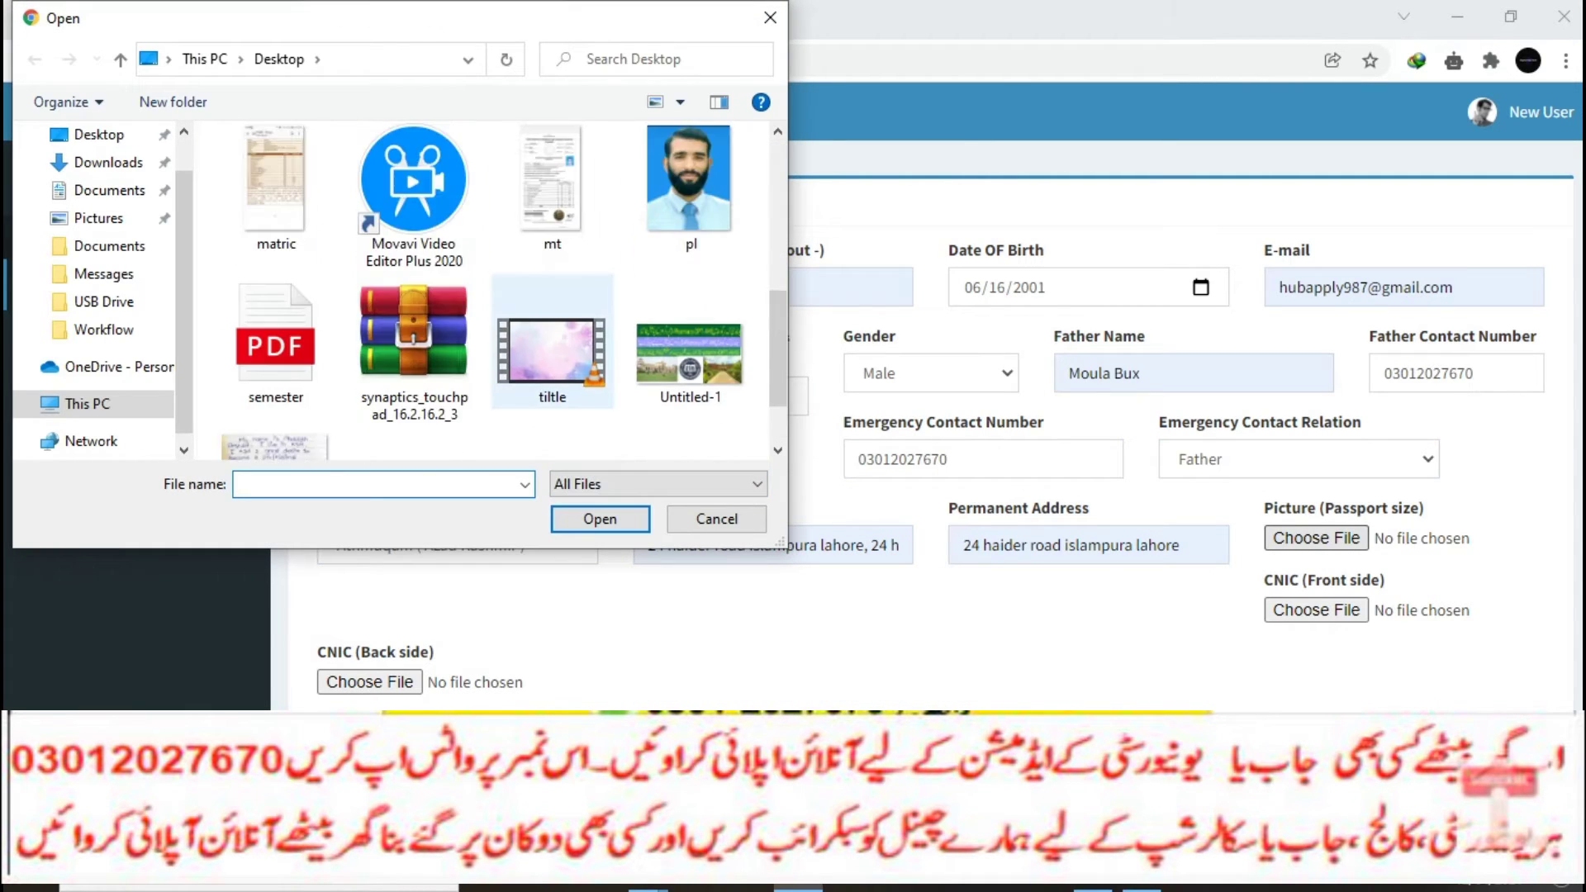
{"action": "left_click", "coordinate": [690, 186]}
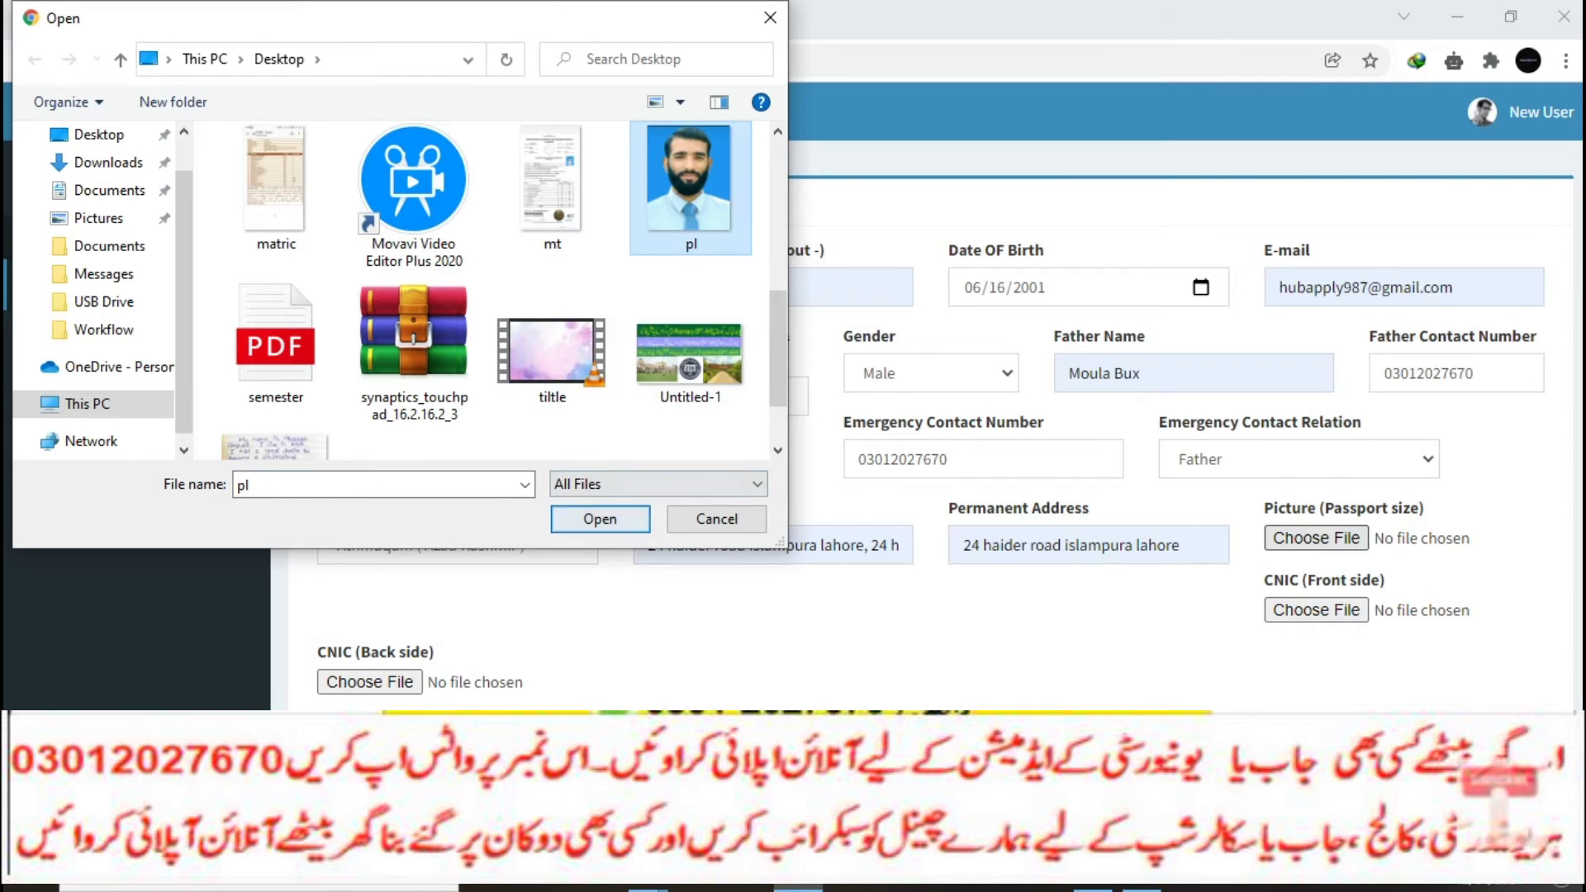
{"action": "left_click", "coordinate": [600, 518]}
{"action": "left_click", "coordinate": [1316, 610]}
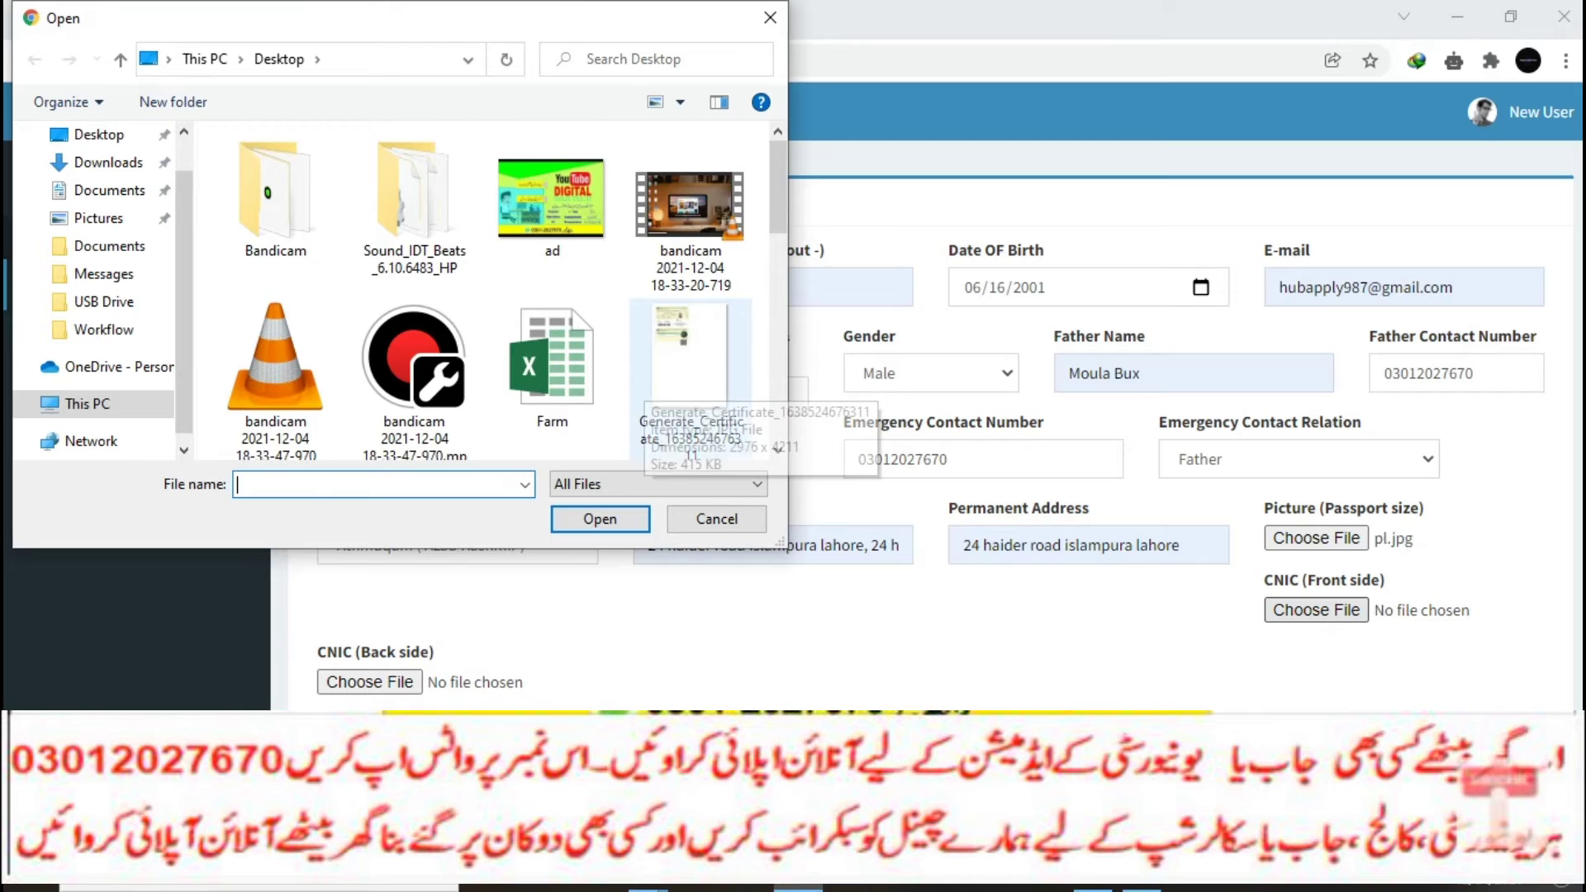
{"action": "scroll", "coordinate": [690, 330], "scroll_direction": "down", "scroll_amount": 5}
{"action": "left_click", "coordinate": [691, 247]}
{"action": "left_click", "coordinate": [600, 519]}
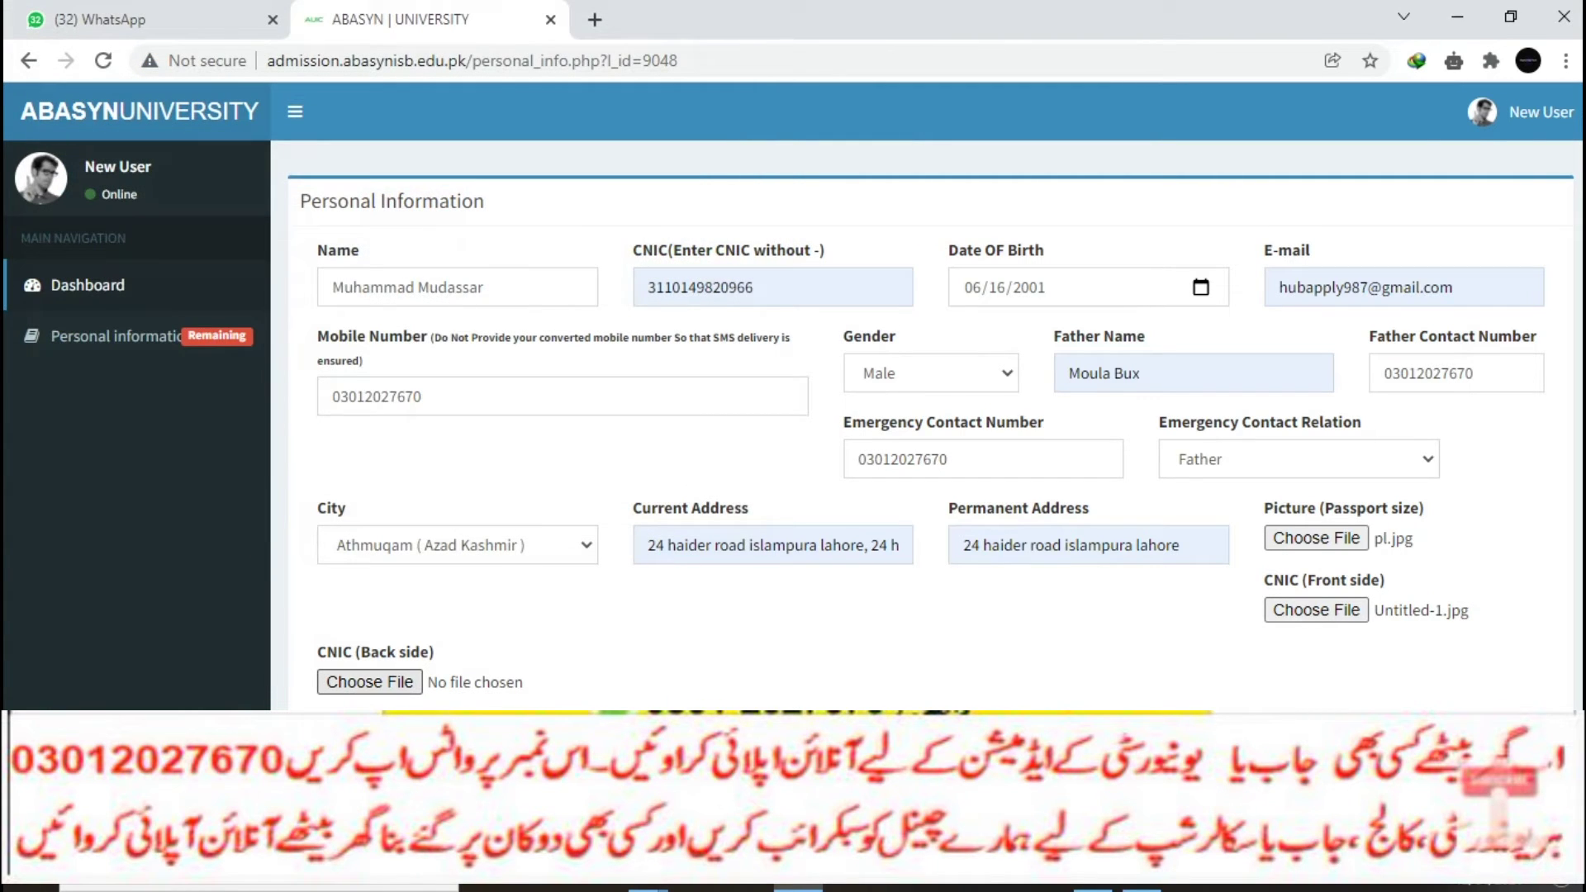
{"action": "left_click", "coordinate": [370, 681]}
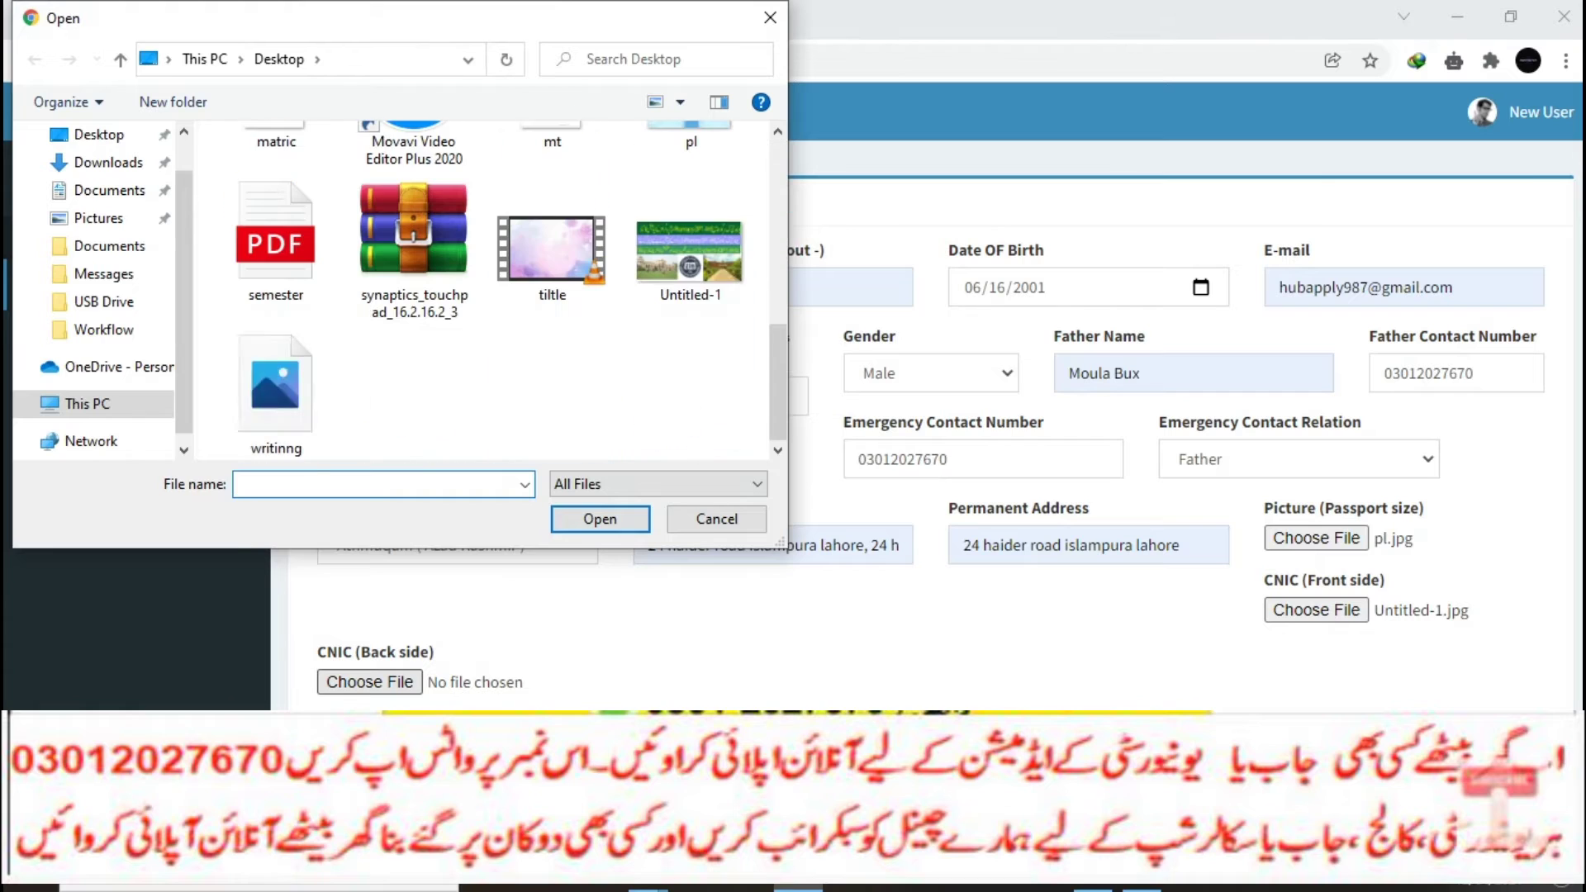
{"action": "left_click", "coordinate": [690, 247]}
{"action": "left_click", "coordinate": [600, 519]}
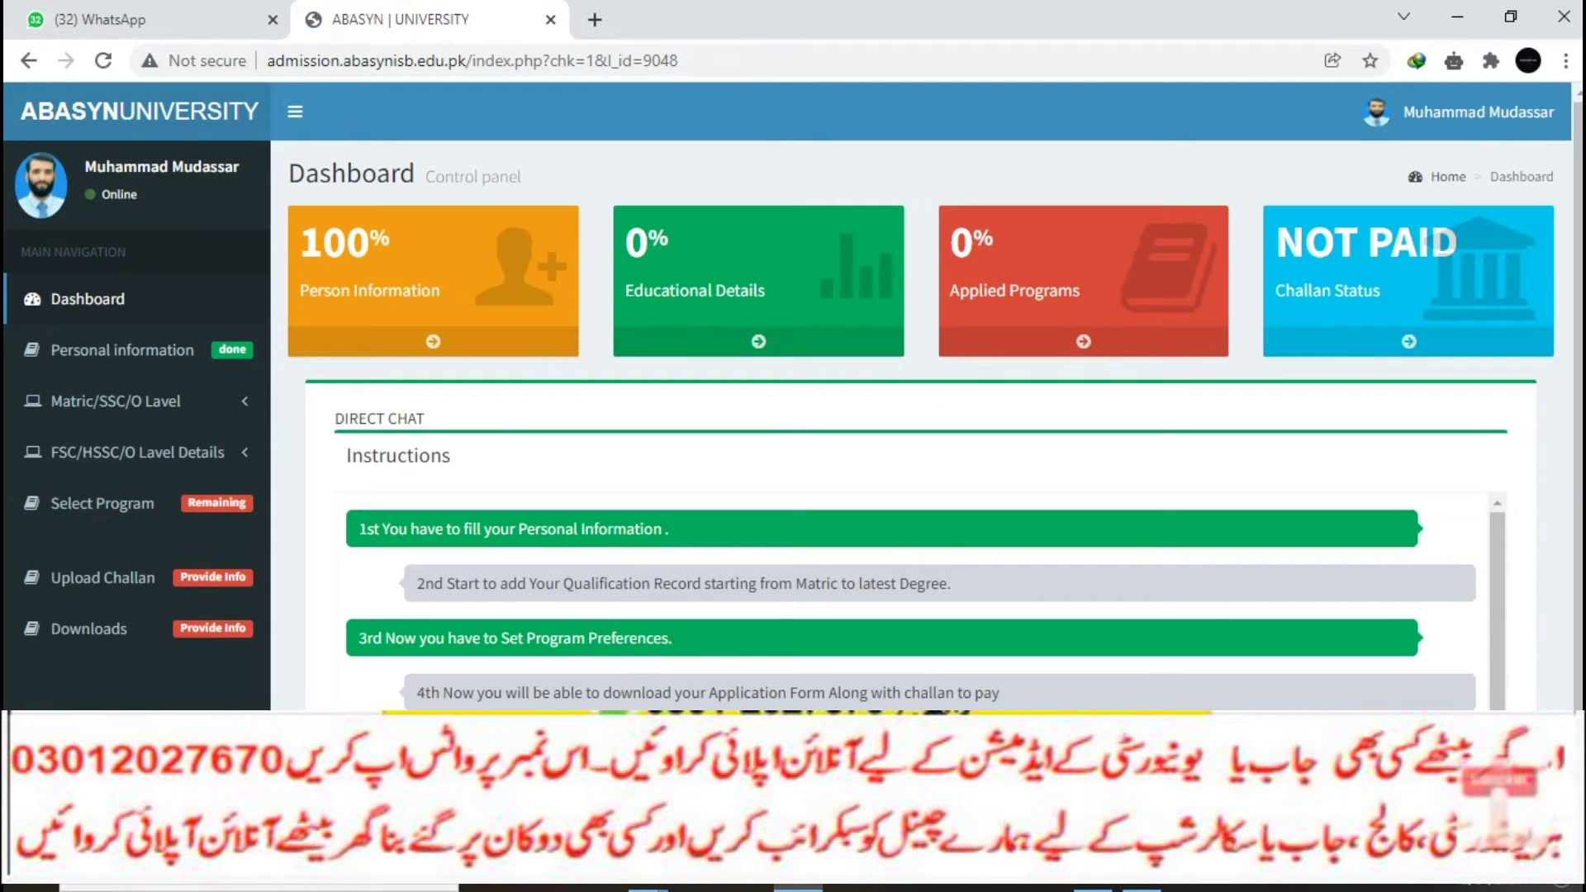
Step: Open the Matric/SSC Details form and set board BISE MALAKAND with passing year 2019
{"action": "scroll", "coordinate": [909, 397], "scroll_direction": "down", "scroll_amount": 1}
{"action": "left_click", "coordinate": [116, 380]}
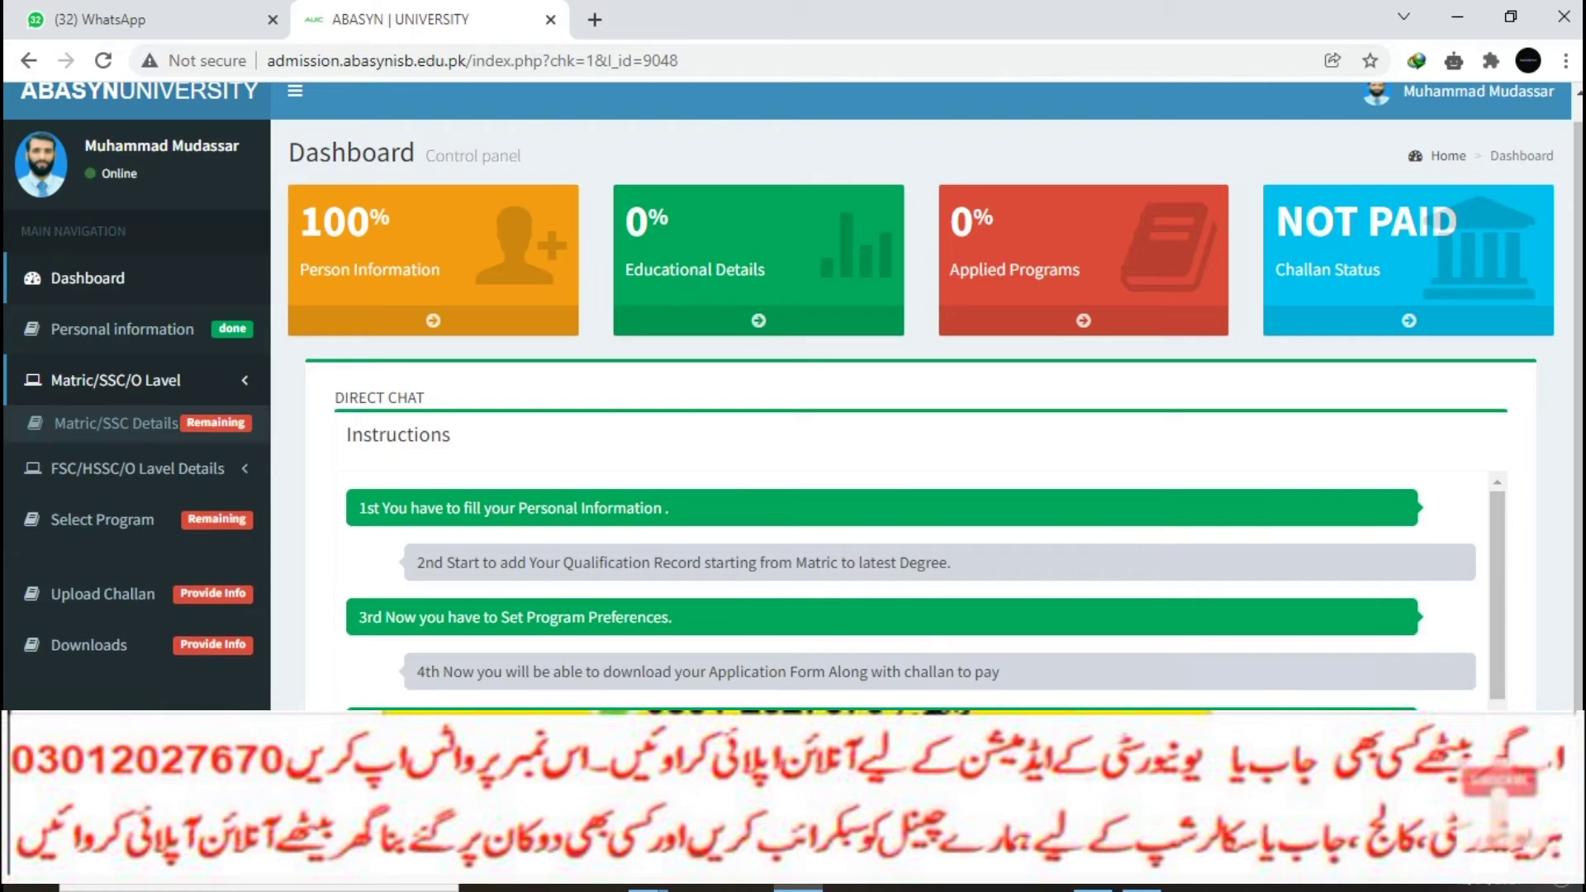
{"action": "left_click", "coordinate": [116, 423]}
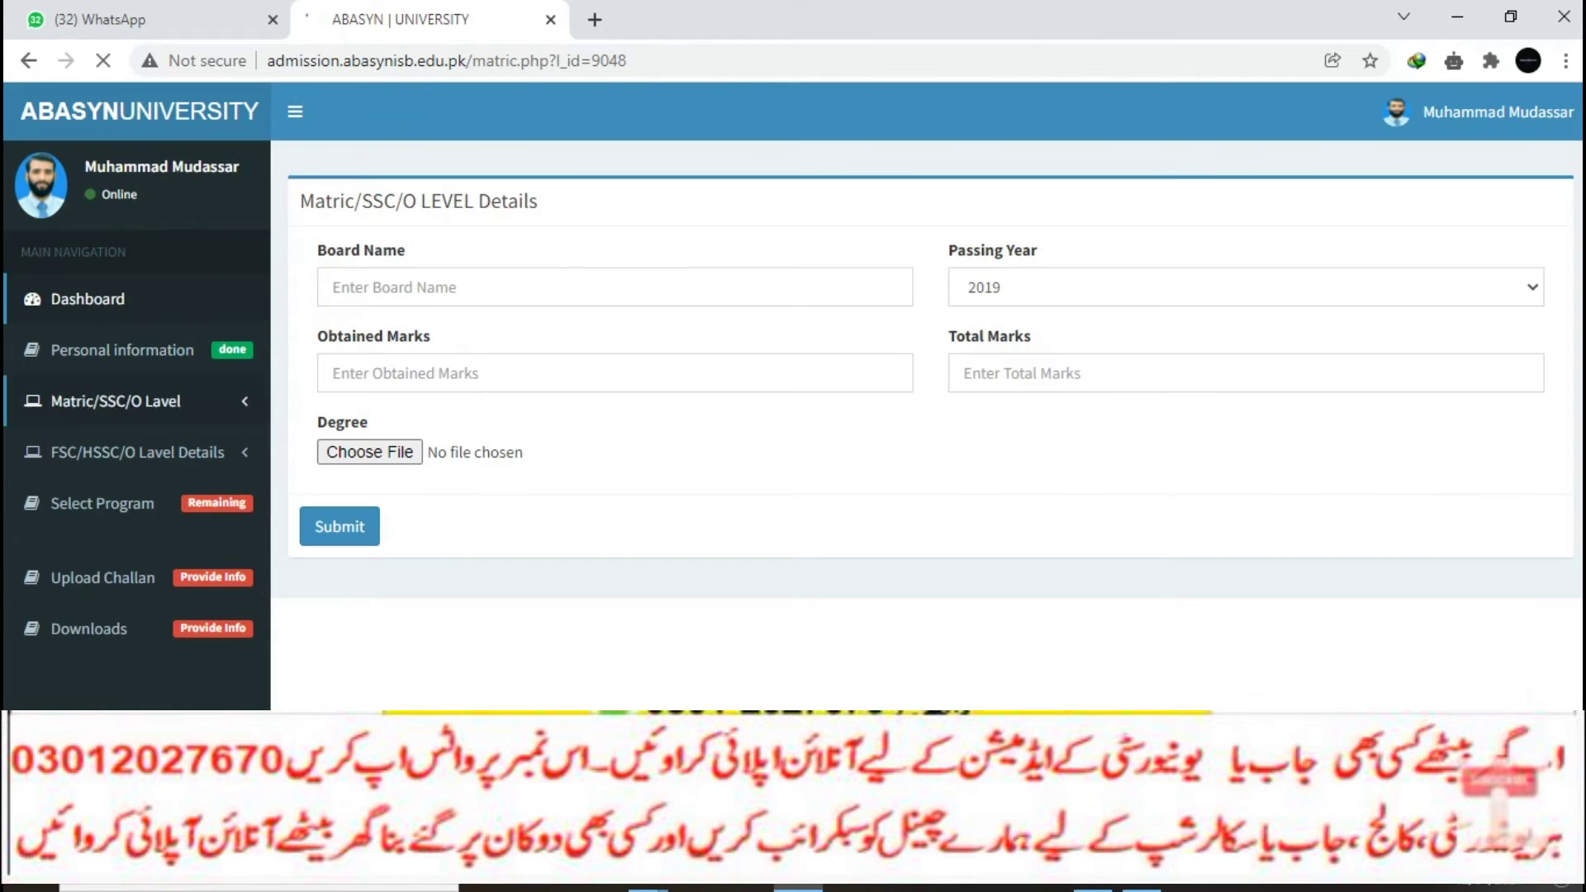
{"action": "left_click", "coordinate": [429, 287]}
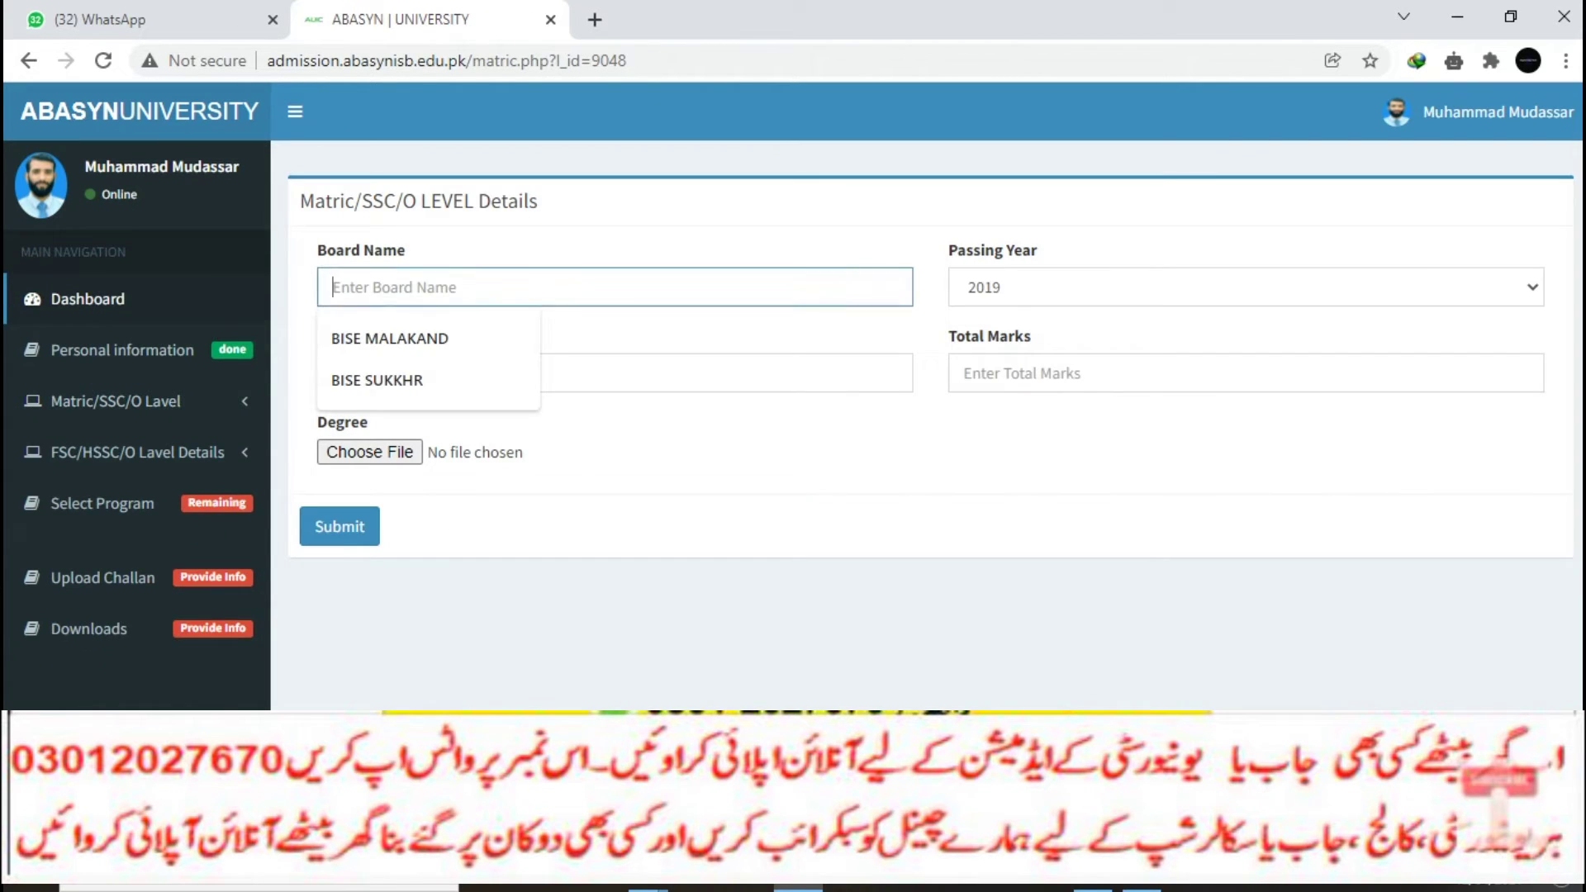
{"action": "left_click", "coordinate": [390, 338]}
{"action": "left_click", "coordinate": [1246, 287]}
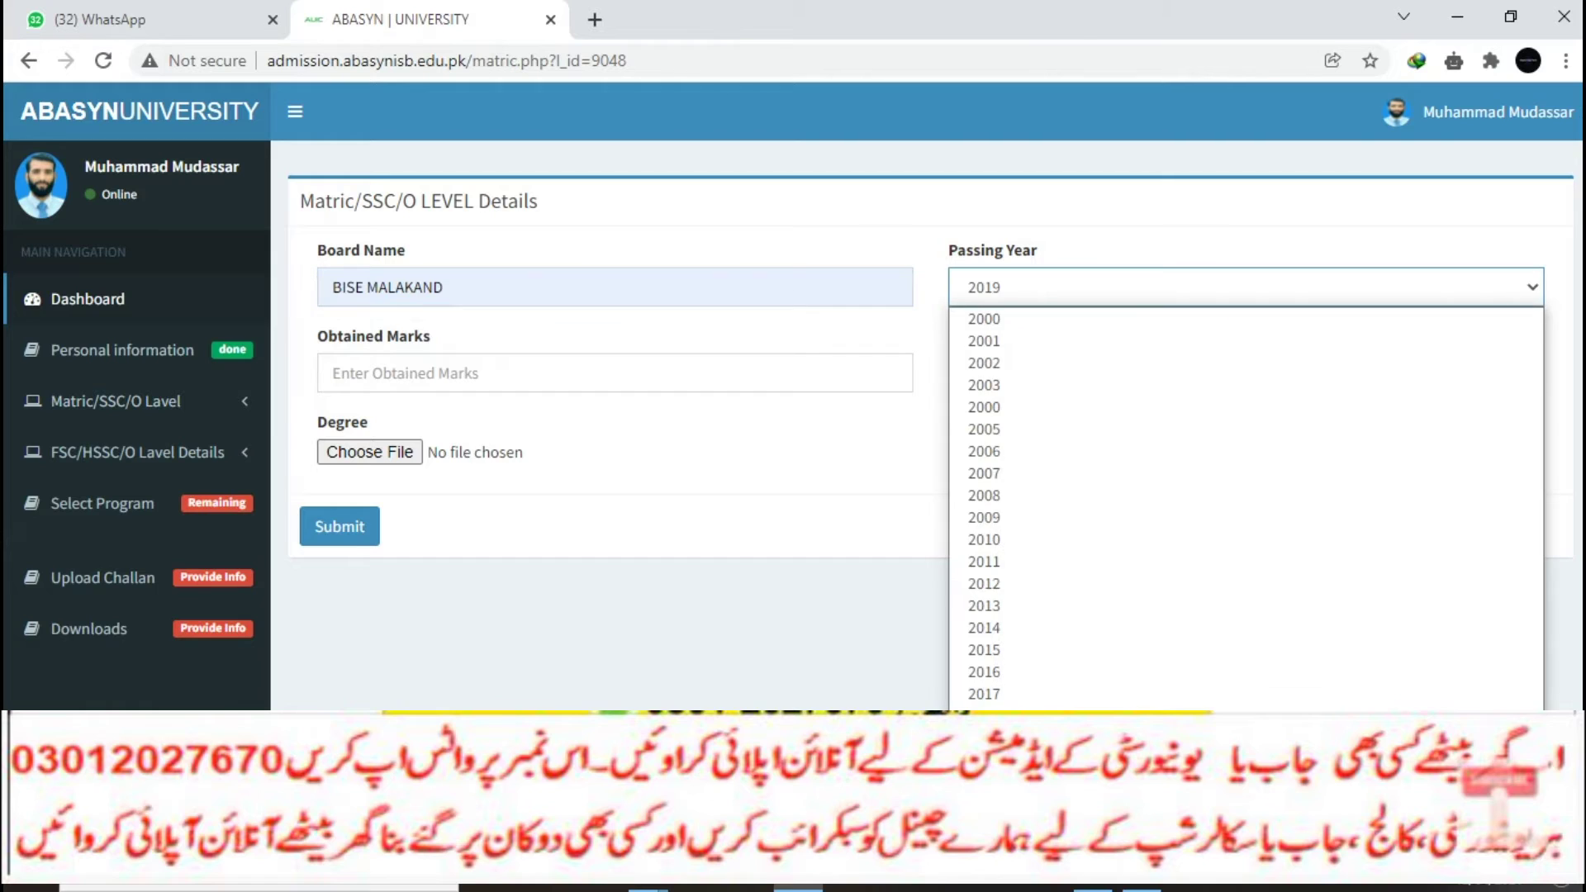
{"action": "left_click", "coordinate": [615, 373]}
Step: Enter 990 obtained of 1100 total marks and attach Untitled-1 as the degree image
{"action": "type", "text": "990"}
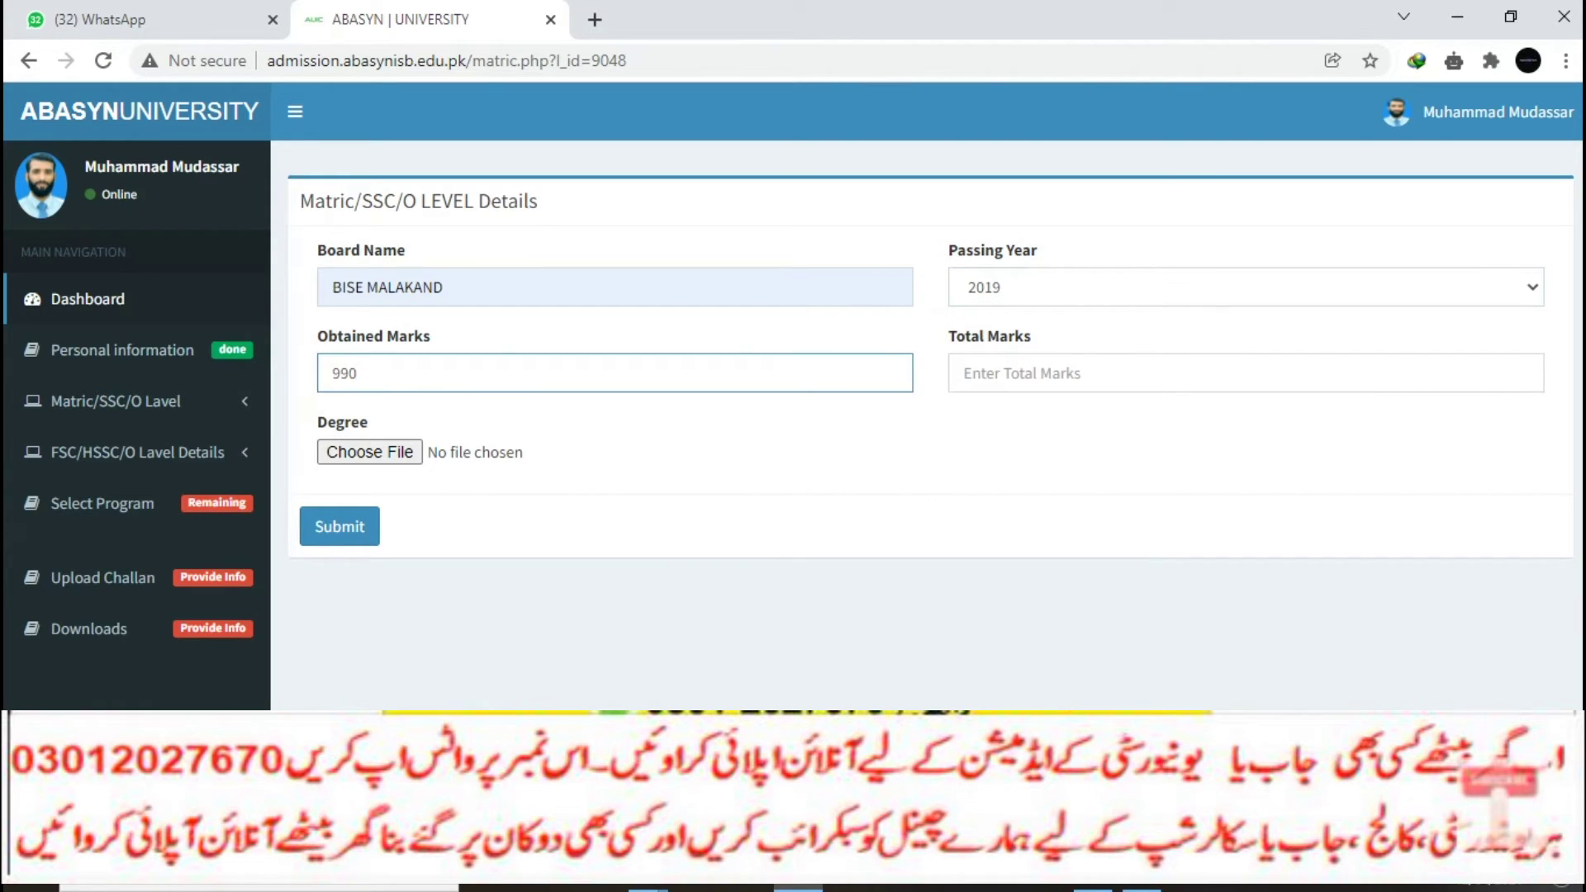
{"action": "left_click", "coordinate": [1245, 374]}
{"action": "type", "text": "1100"}
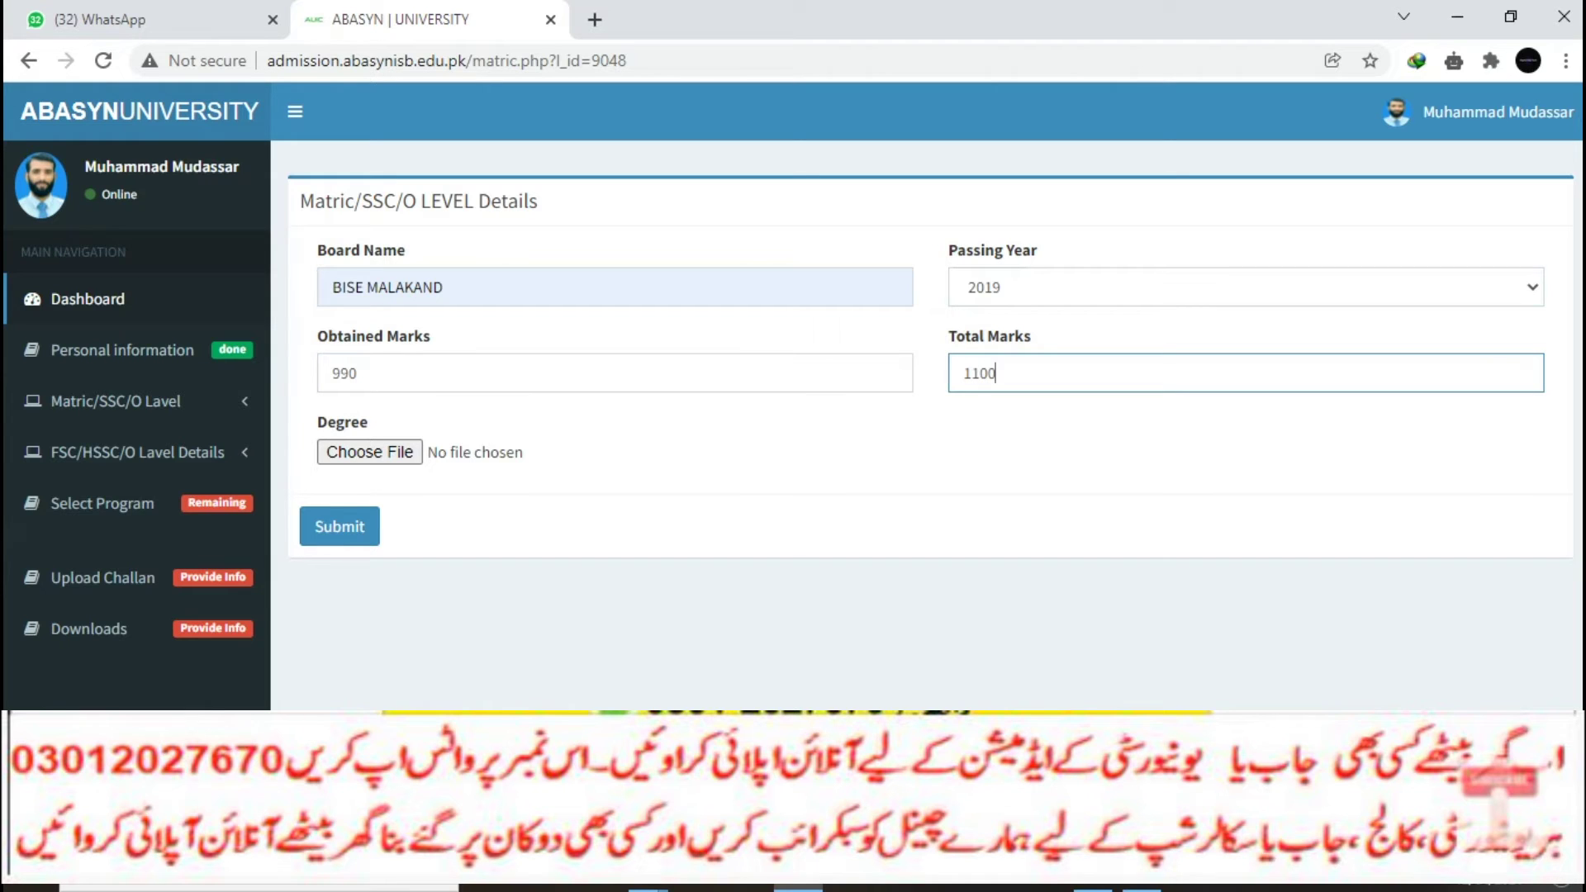
{"action": "left_click", "coordinate": [369, 452]}
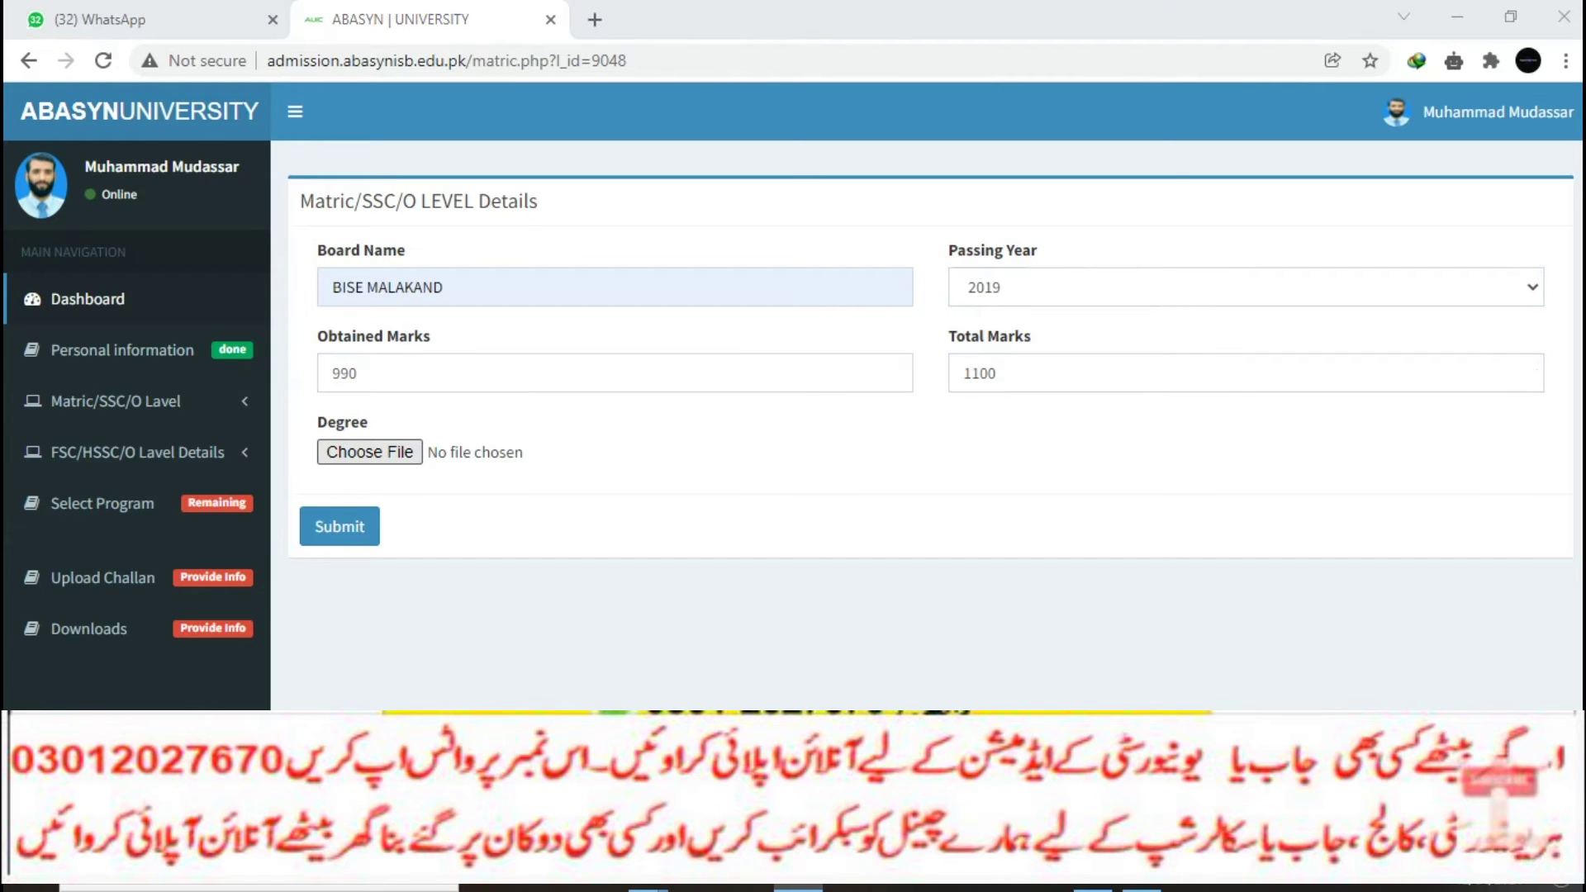
{"action": "scroll", "coordinate": [488, 289], "scroll_direction": "down", "scroll_amount": 5}
{"action": "left_click", "coordinate": [690, 248]}
{"action": "left_click", "coordinate": [599, 519]}
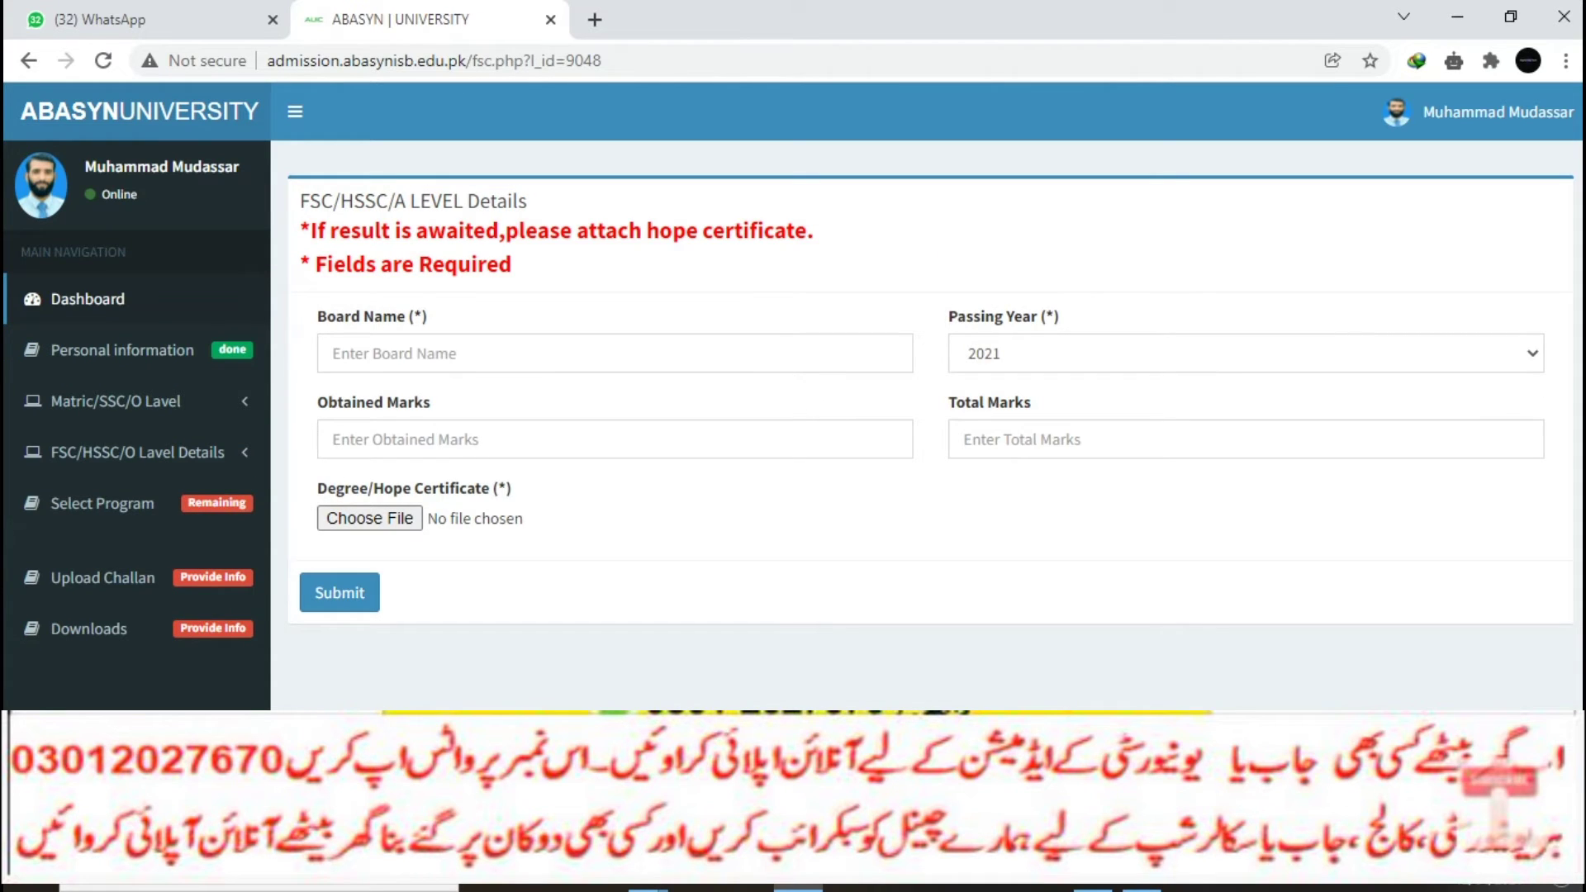
Step: Select BISE SUKKHR as the board and start filling the obtained and total marks
{"action": "left_click", "coordinate": [615, 353]}
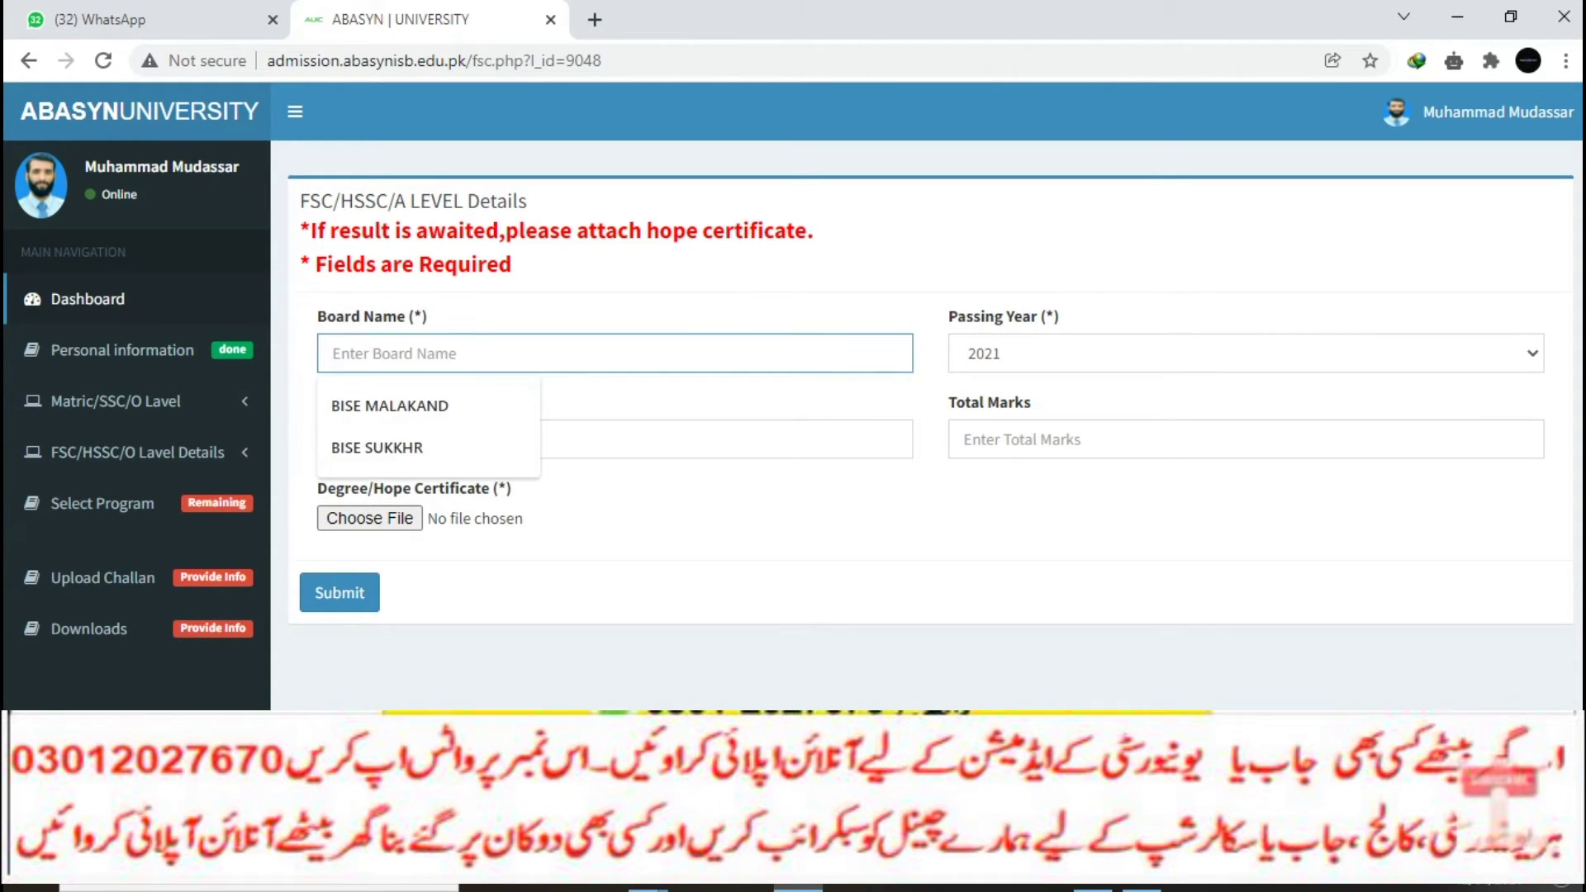
{"action": "key", "text": "Down"}
{"action": "key", "text": "Down"}
{"action": "key", "text": "Return"}
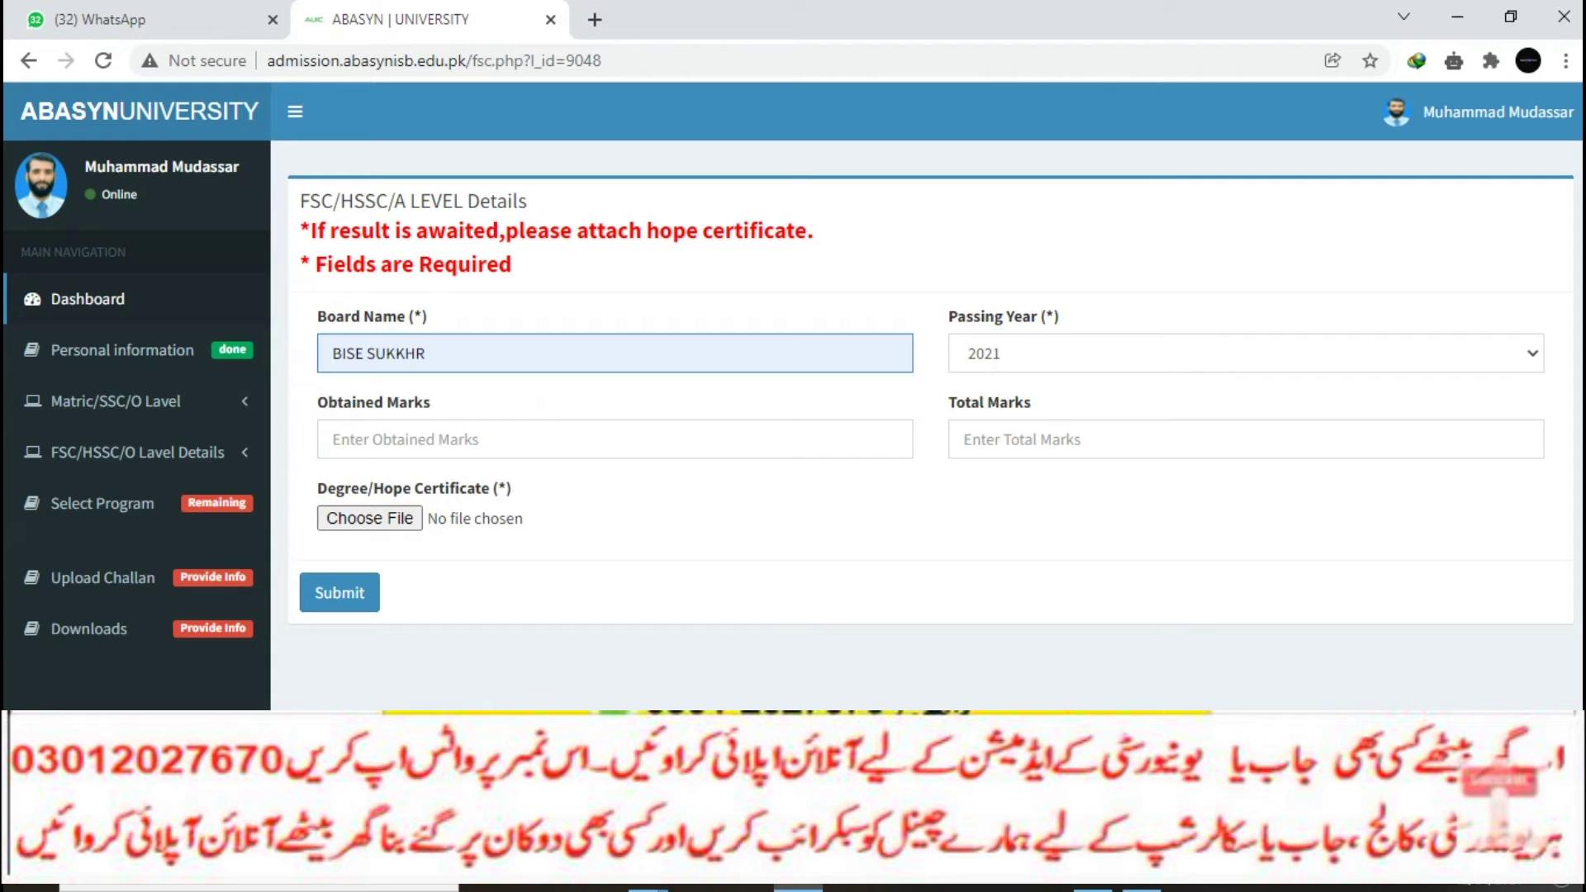
{"action": "left_click", "coordinate": [496, 438]}
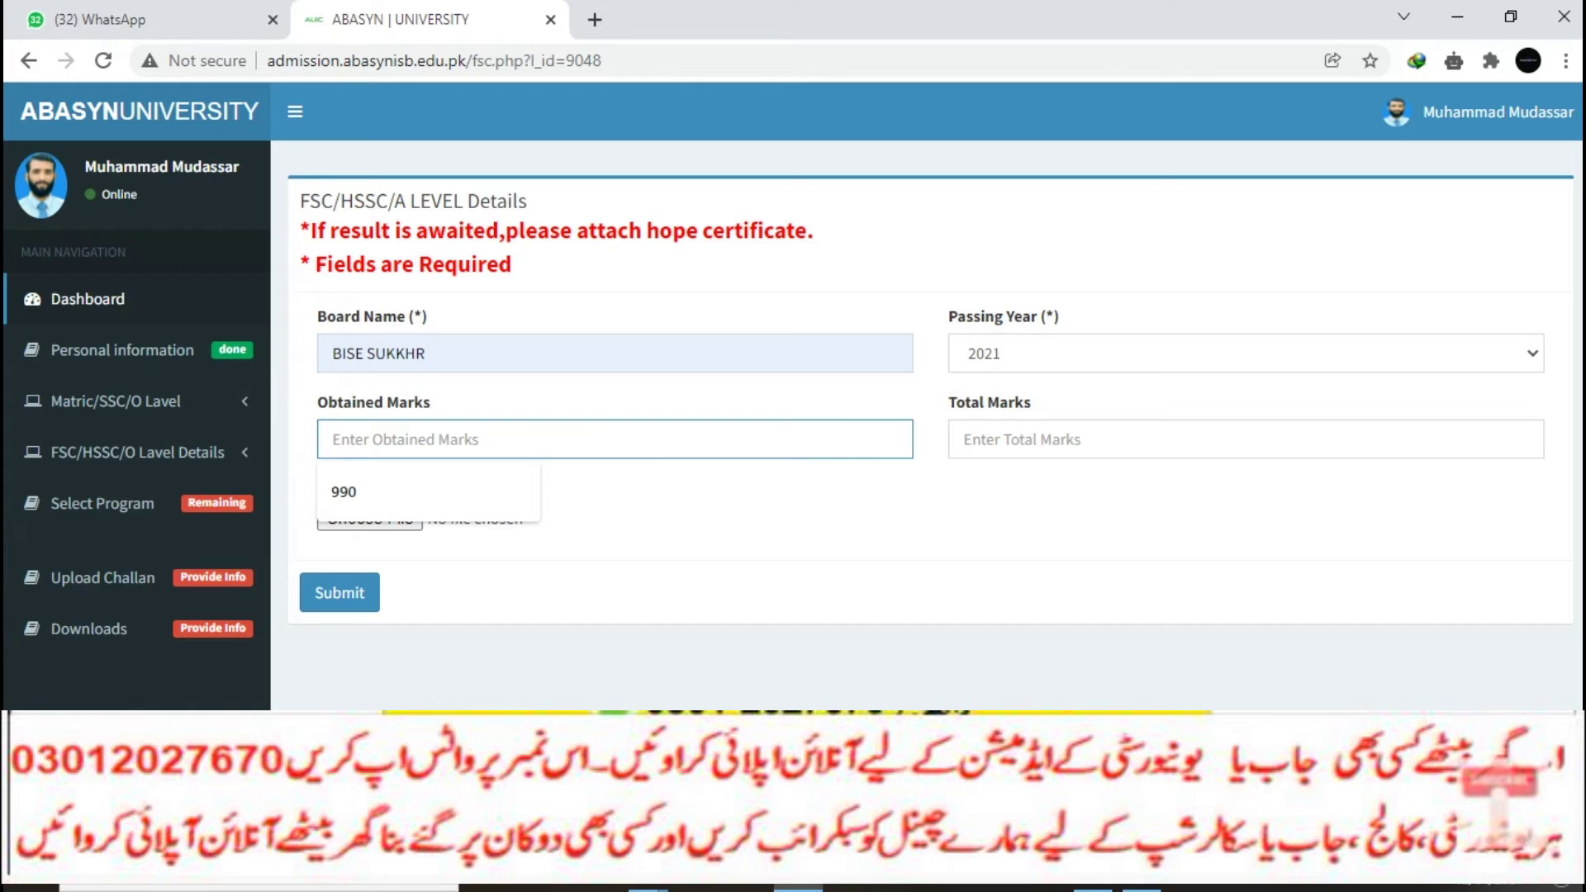
{"action": "key", "text": "Down"}
{"action": "key", "text": "Return"}
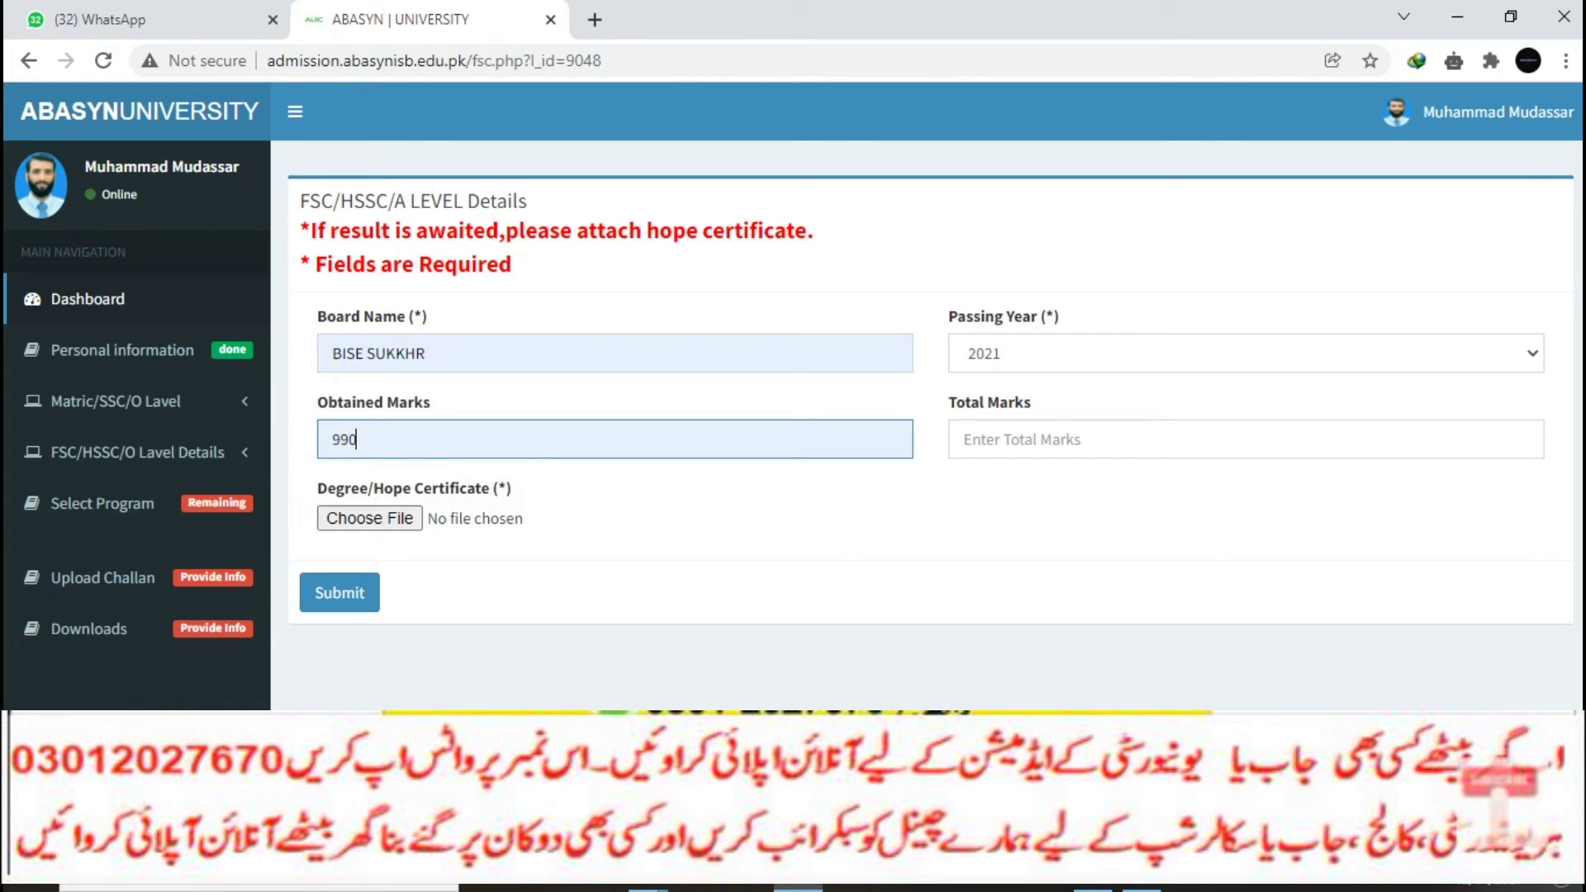
{"action": "key", "text": "ctrl+a"}
{"action": "key", "text": "BackSpace"}
{"action": "type", "text": "50"}
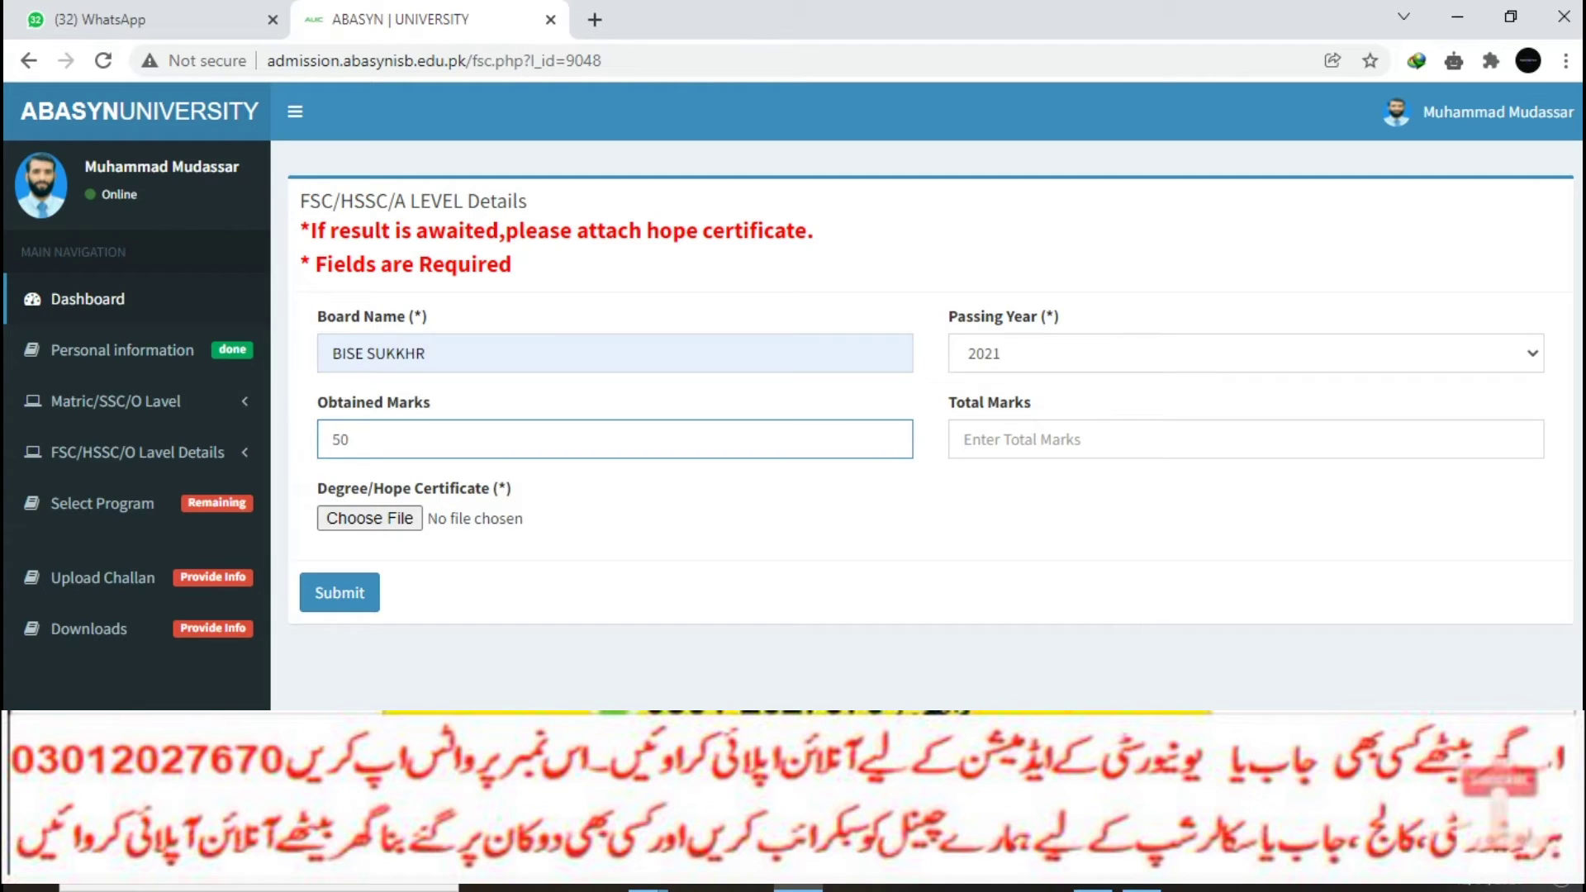
{"action": "left_click", "coordinate": [1074, 438]}
{"action": "type", "text": "100"}
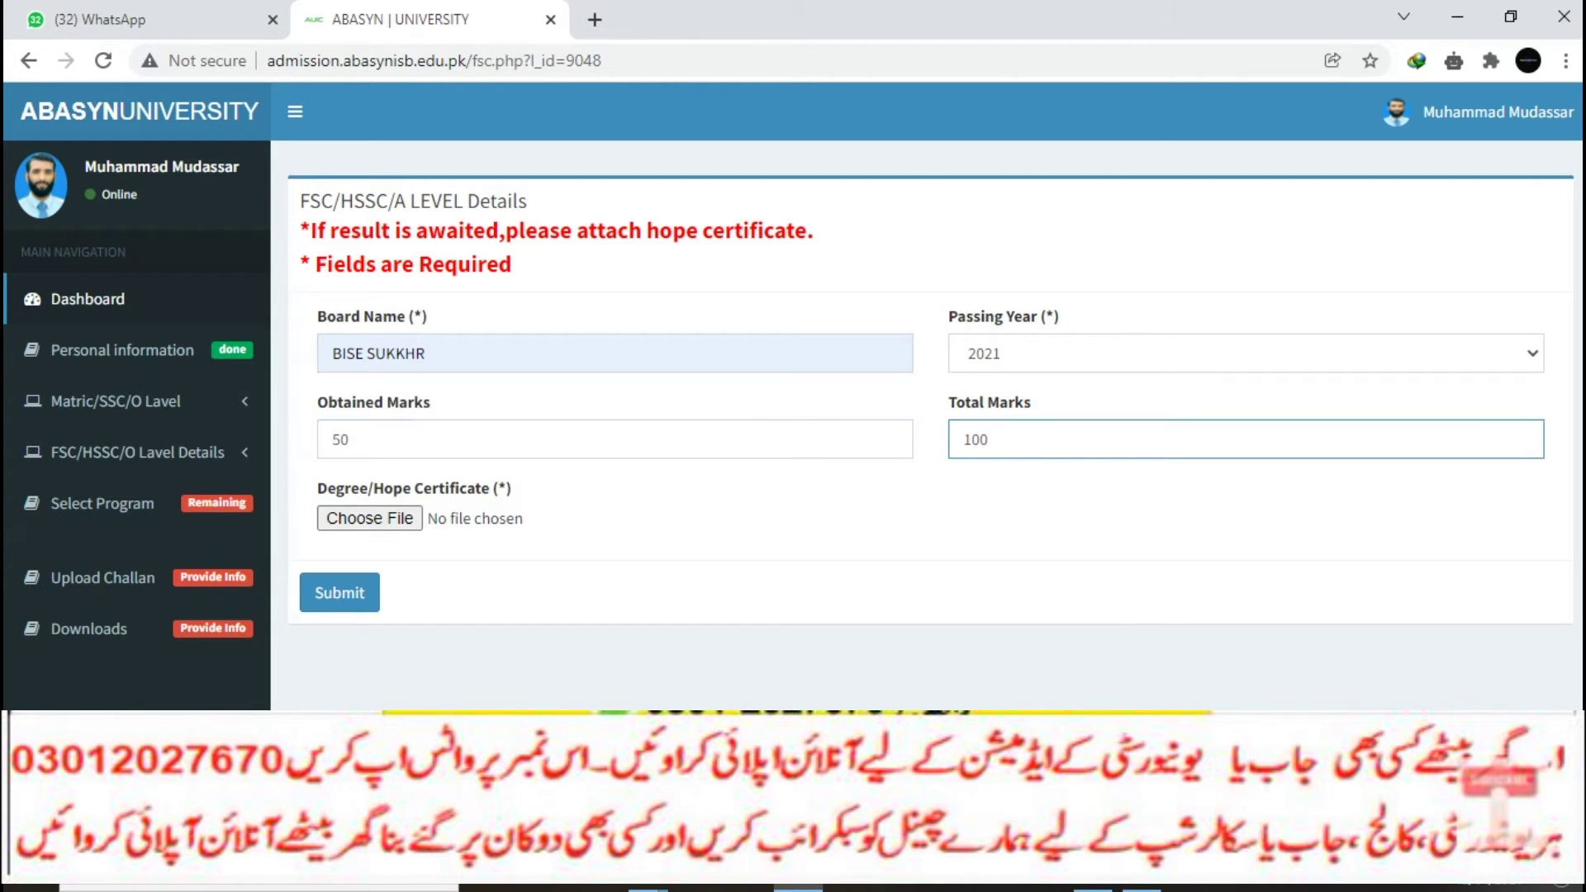
Step: Correct the marks to 1080 obtained out of 1100 total
{"action": "left_click", "coordinate": [346, 438]}
{"action": "key", "text": "BackSpace"}
{"action": "key", "text": "BackSpace"}
{"action": "type", "text": "1080"}
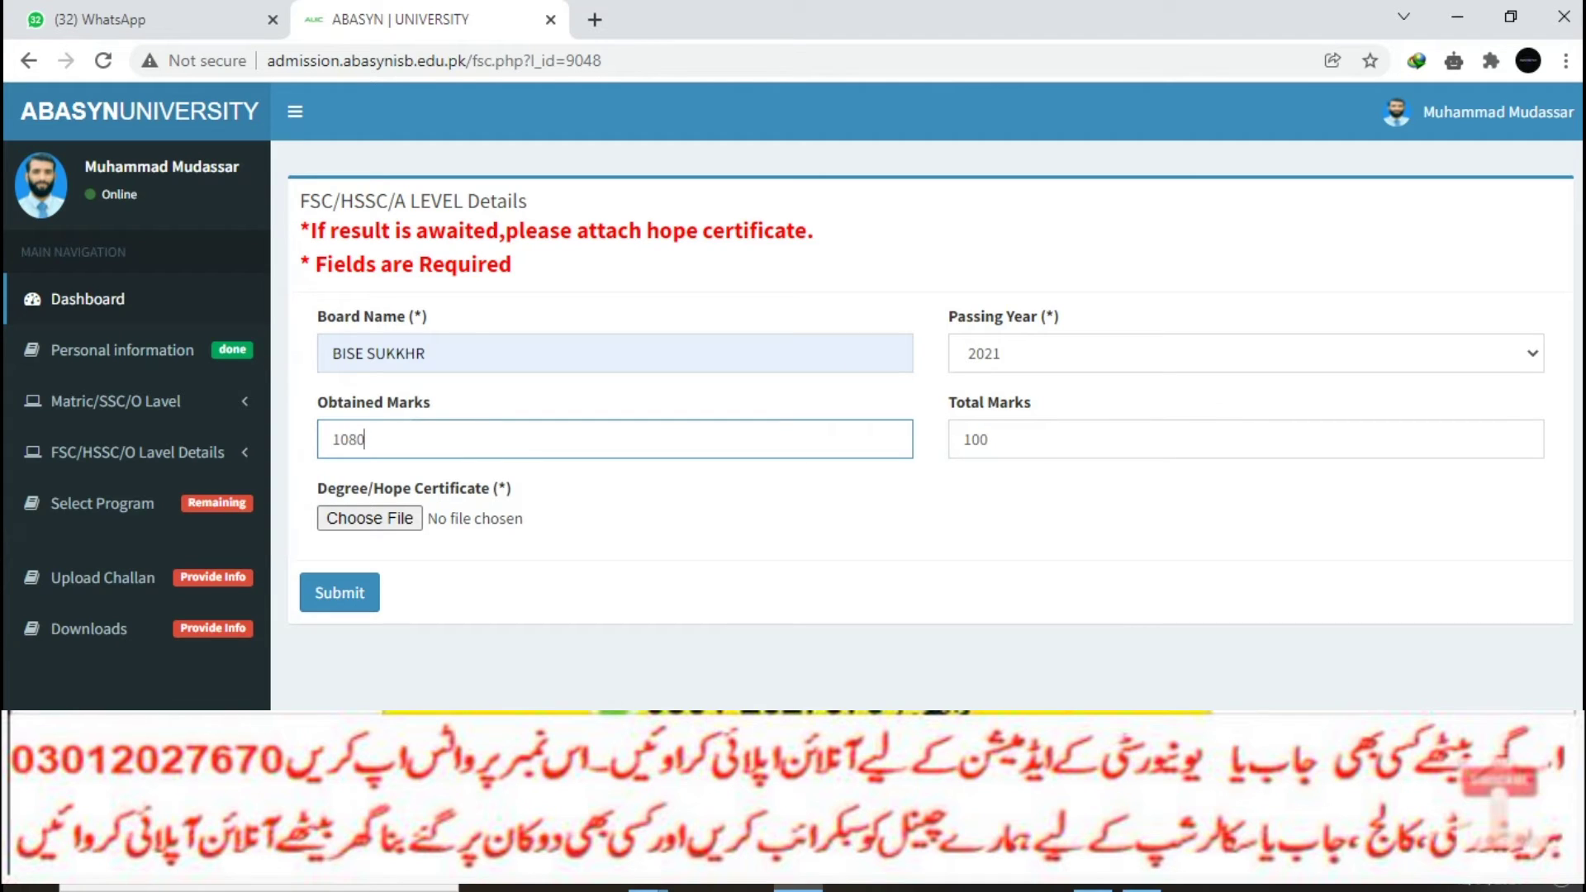
{"action": "left_click", "coordinate": [988, 438]}
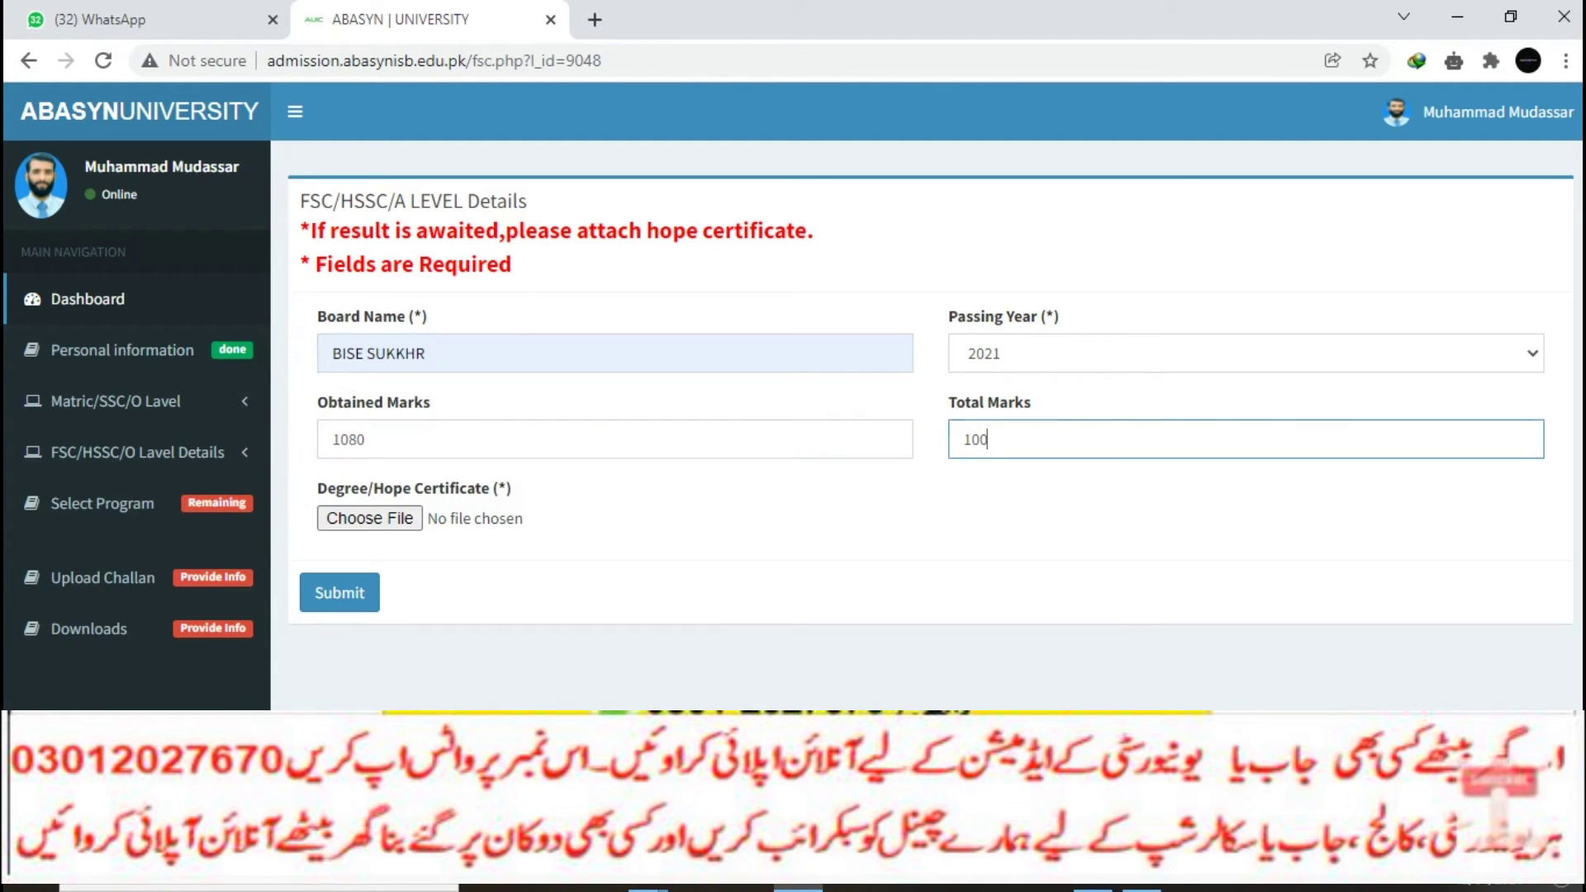
{"action": "key", "text": "BackSpace"}
{"action": "key", "text": "BackSpace"}
{"action": "type", "text": "100"}
Step: Attach Untitled-1 as the certificate and submit the FSC/HSSC details
{"action": "left_click", "coordinate": [369, 517]}
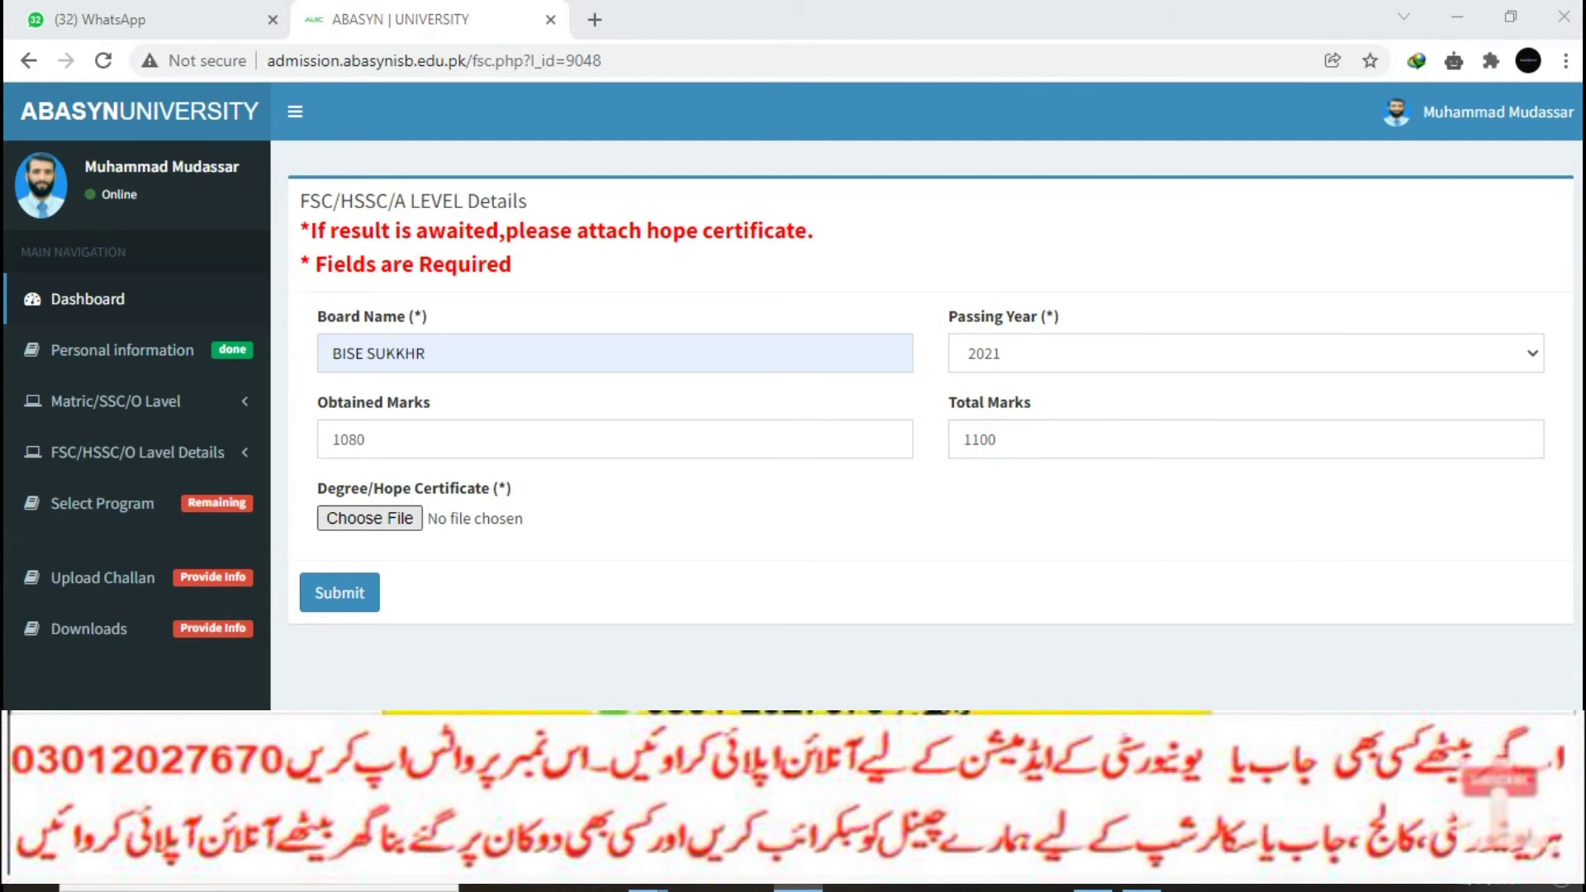
{"action": "scroll", "coordinate": [691, 372], "scroll_direction": "down", "scroll_amount": 6}
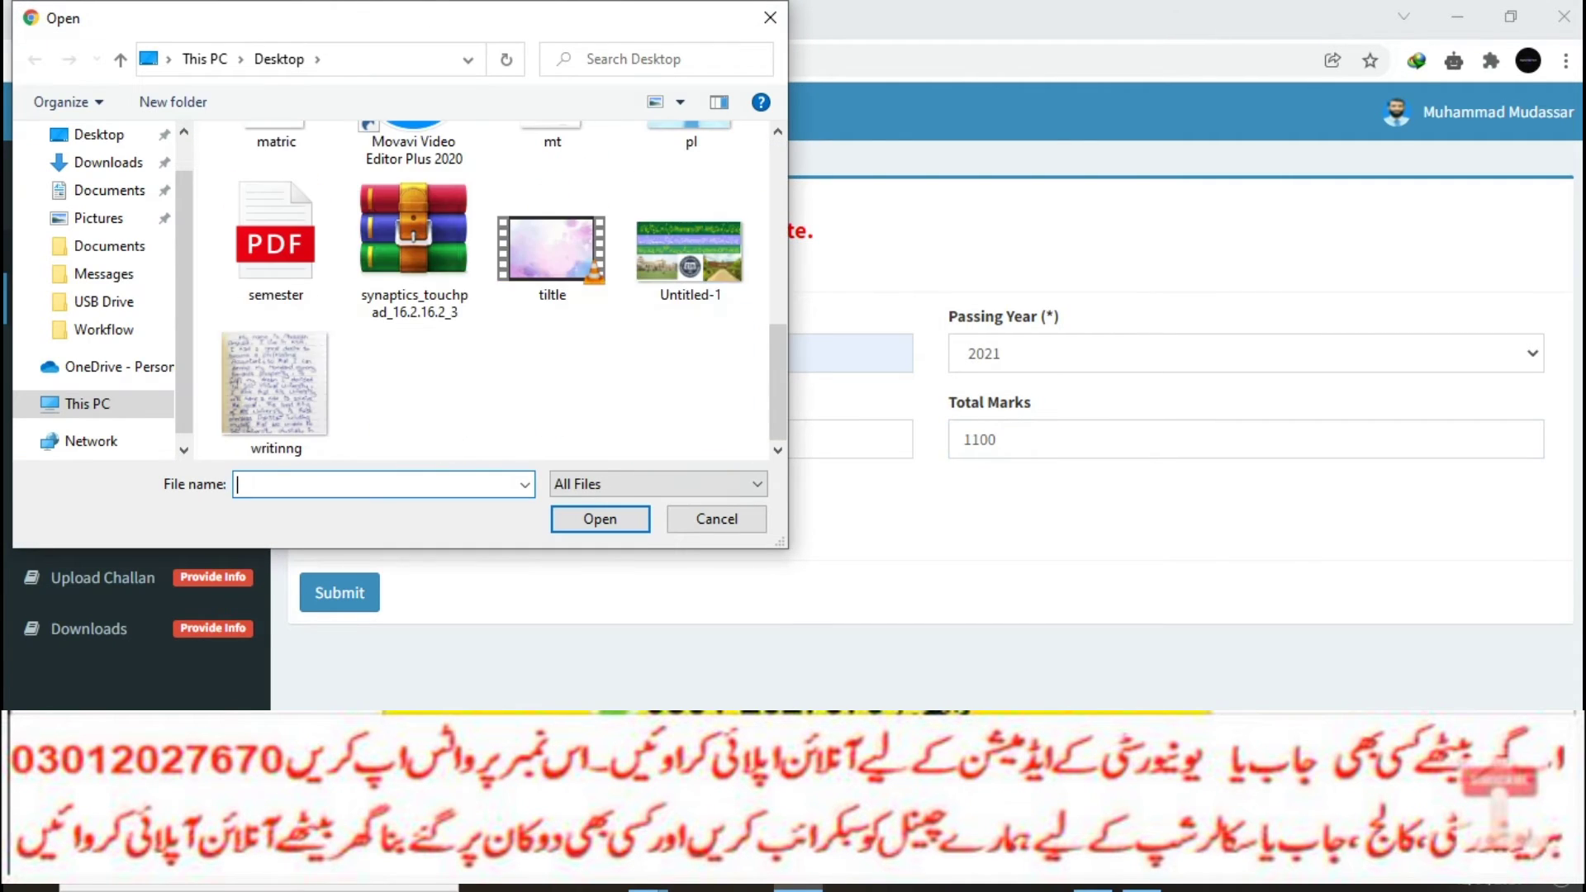
{"action": "left_click", "coordinate": [691, 256]}
{"action": "key", "text": "Return"}
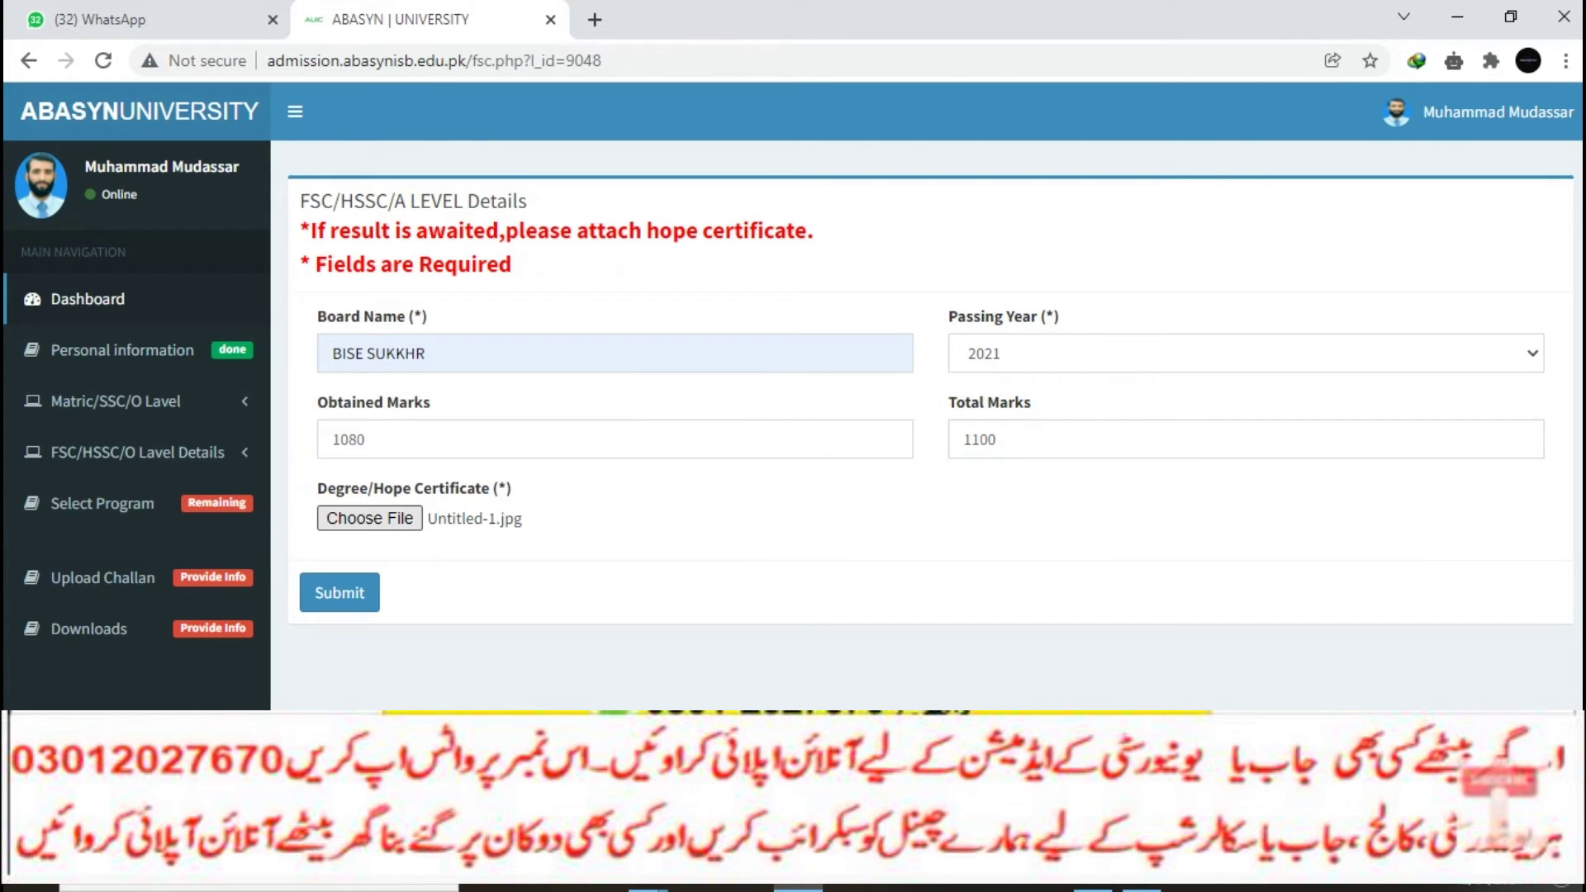
{"action": "left_click", "coordinate": [340, 592]}
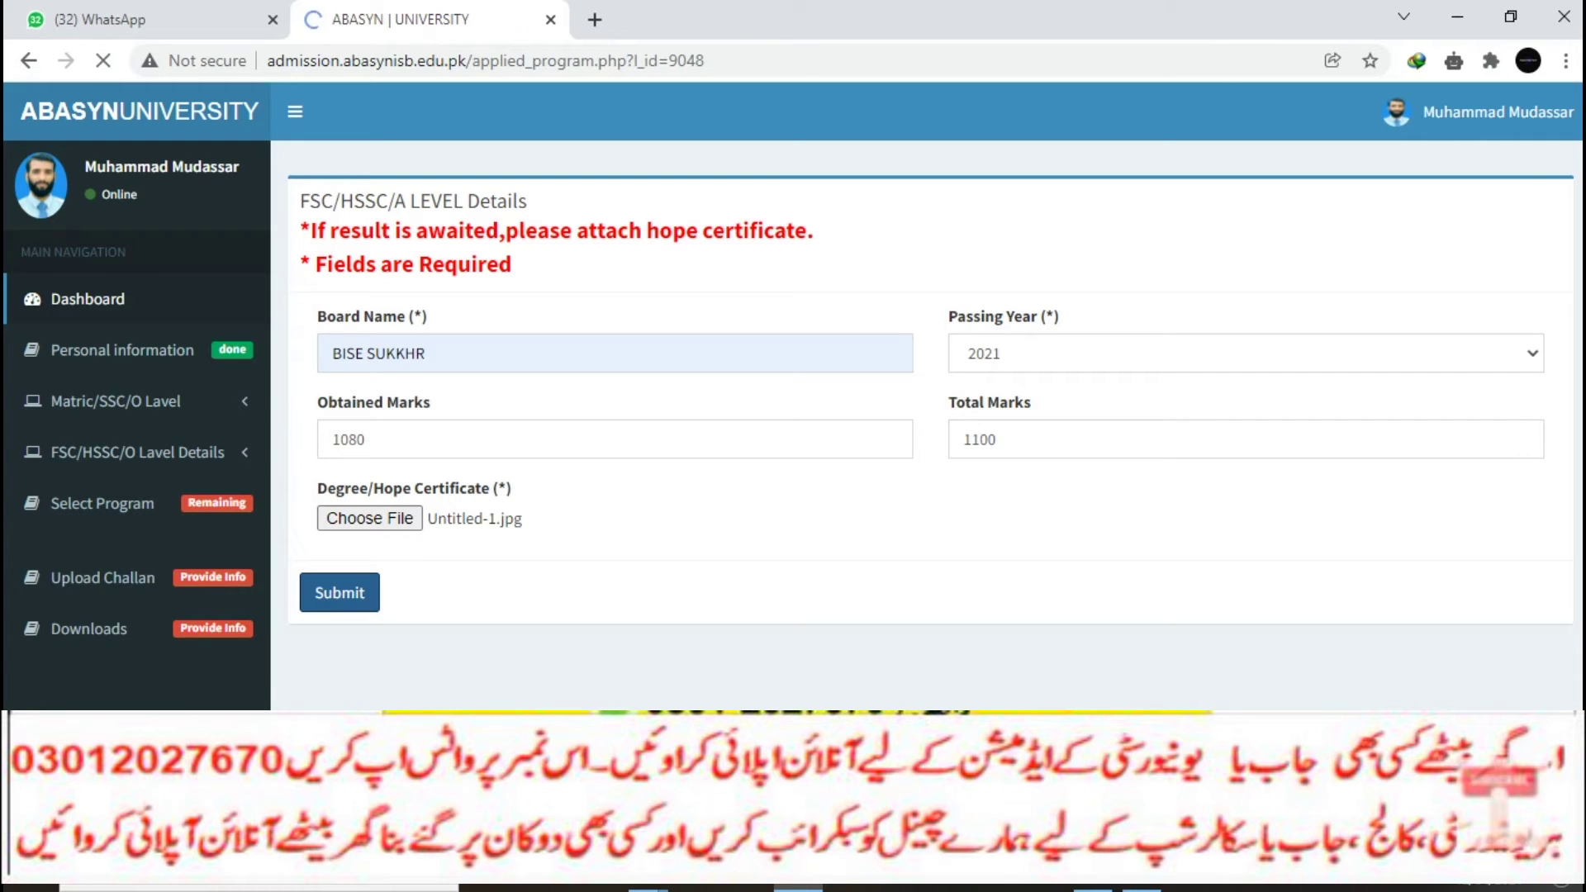
Step: Choose BS Fashion and Design as first priority and Doctor of Physical Therapy as second
{"action": "left_click", "coordinate": [510, 287]}
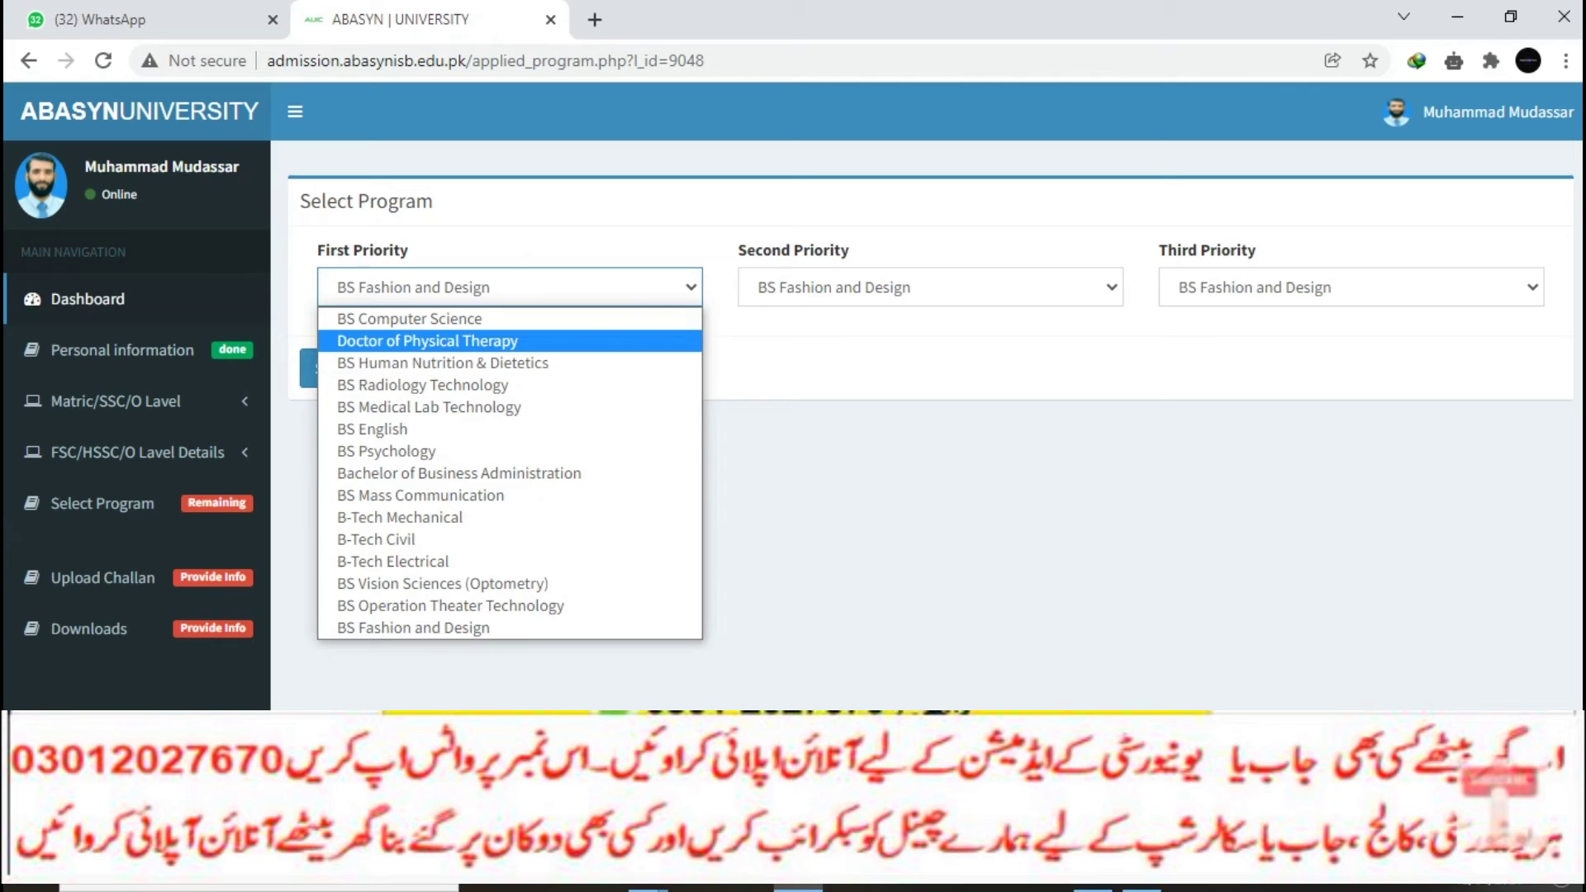
{"action": "key", "text": "Down"}
{"action": "key", "text": "Down"}
{"action": "key", "text": "Down"}
{"action": "key", "text": "Down"}
{"action": "key", "text": "Down"}
{"action": "key", "text": "Down"}
{"action": "key", "text": "Down"}
{"action": "key", "text": "Down"}
{"action": "key", "text": "Down"}
{"action": "key", "text": "Down"}
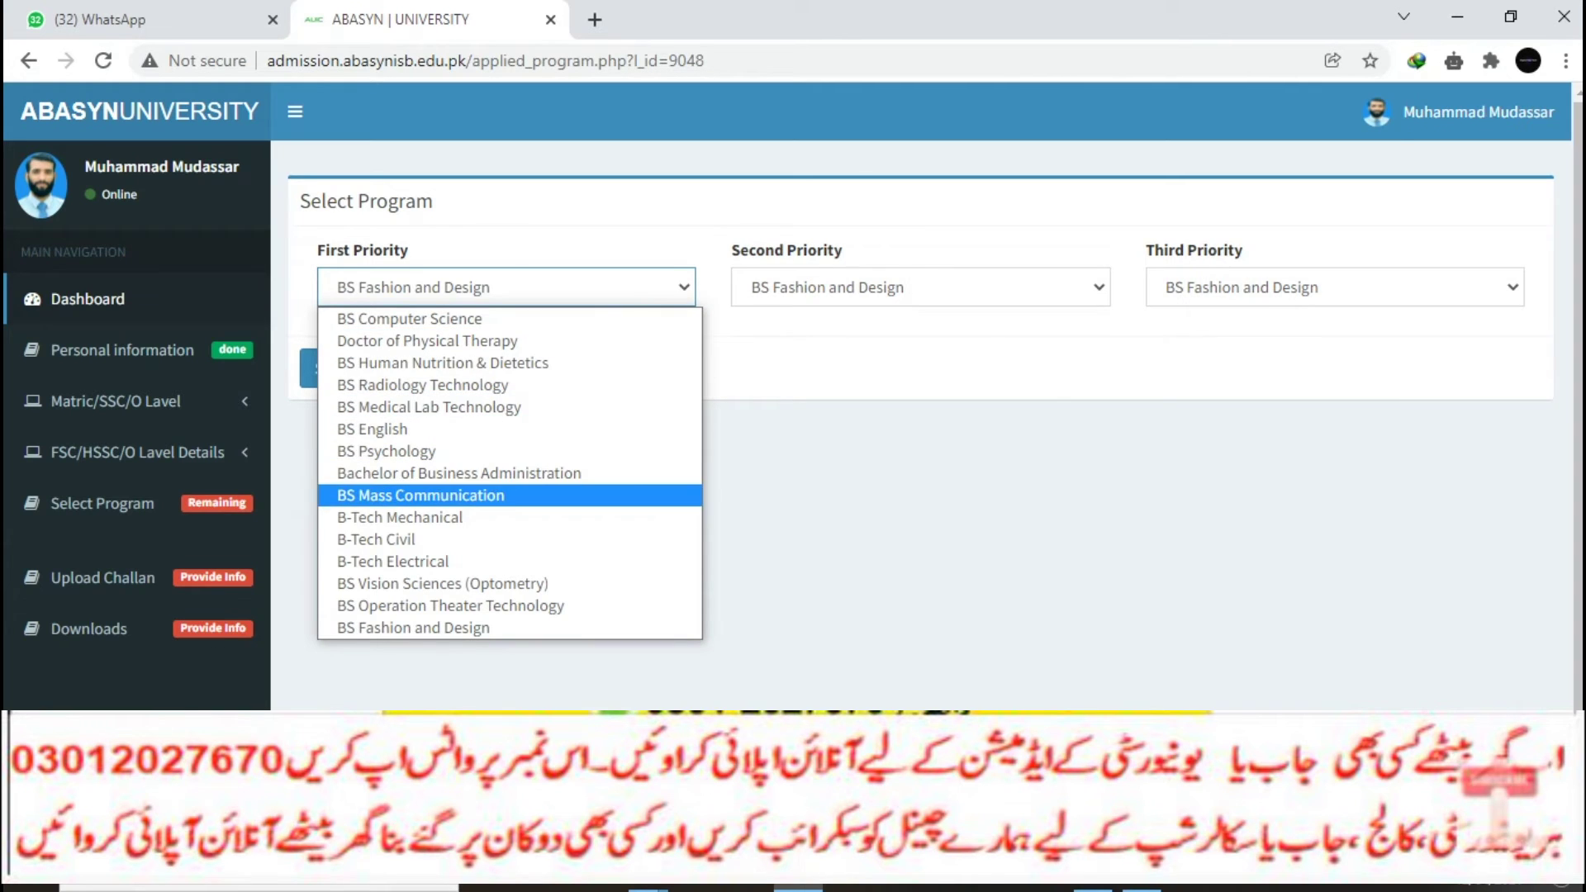
{"action": "key", "text": "Down"}
{"action": "key", "text": "Down"}
{"action": "key", "text": "Down"}
{"action": "key", "text": "Return"}
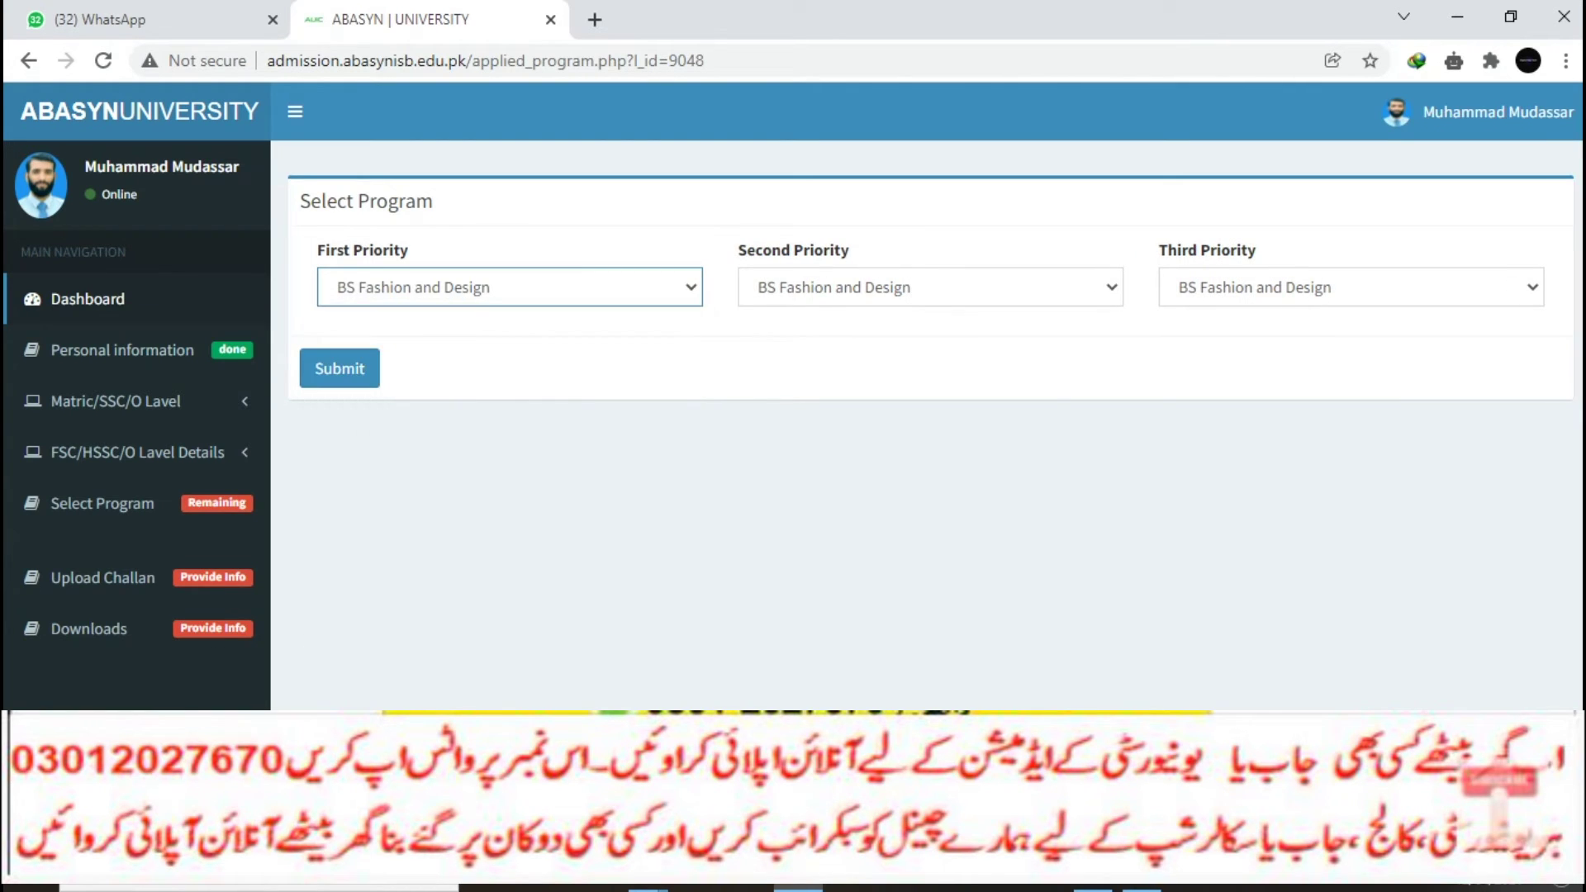
{"action": "left_click", "coordinate": [930, 286]}
{"action": "key", "text": "Down"}
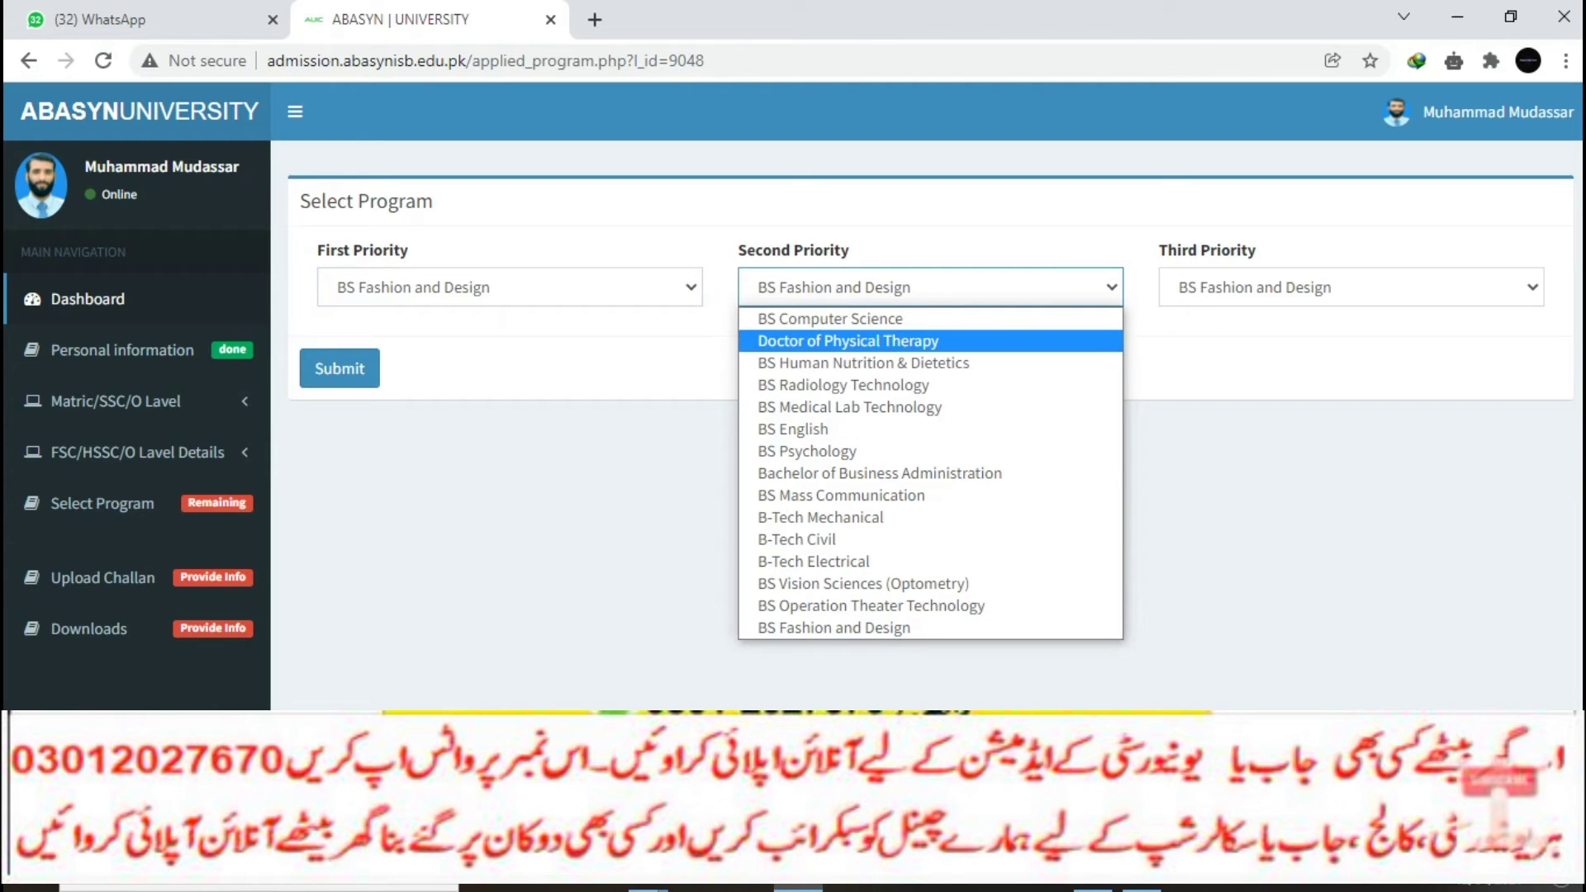
{"action": "key", "text": "Return"}
Step: Choose BS Human Nutrition & Dietetics as third priority and submit the priorities
{"action": "key", "text": "Tab"}
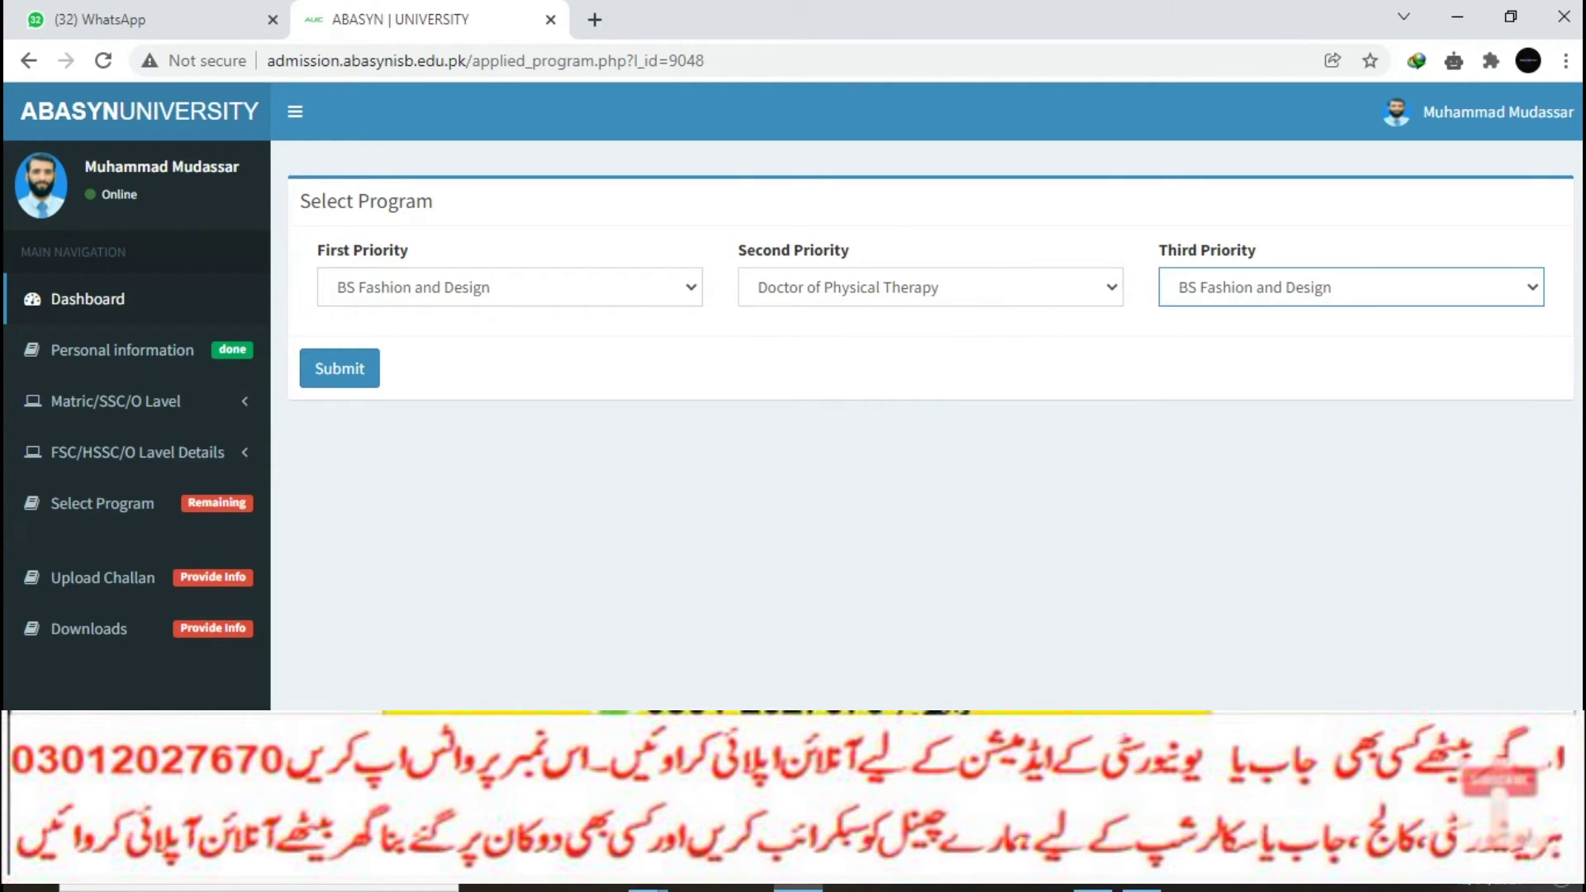
{"action": "key", "text": "alt+Down"}
{"action": "key", "text": "b"}
{"action": "key", "text": "b"}
{"action": "key", "text": "b"}
{"action": "key", "text": "b"}
{"action": "key", "text": "b"}
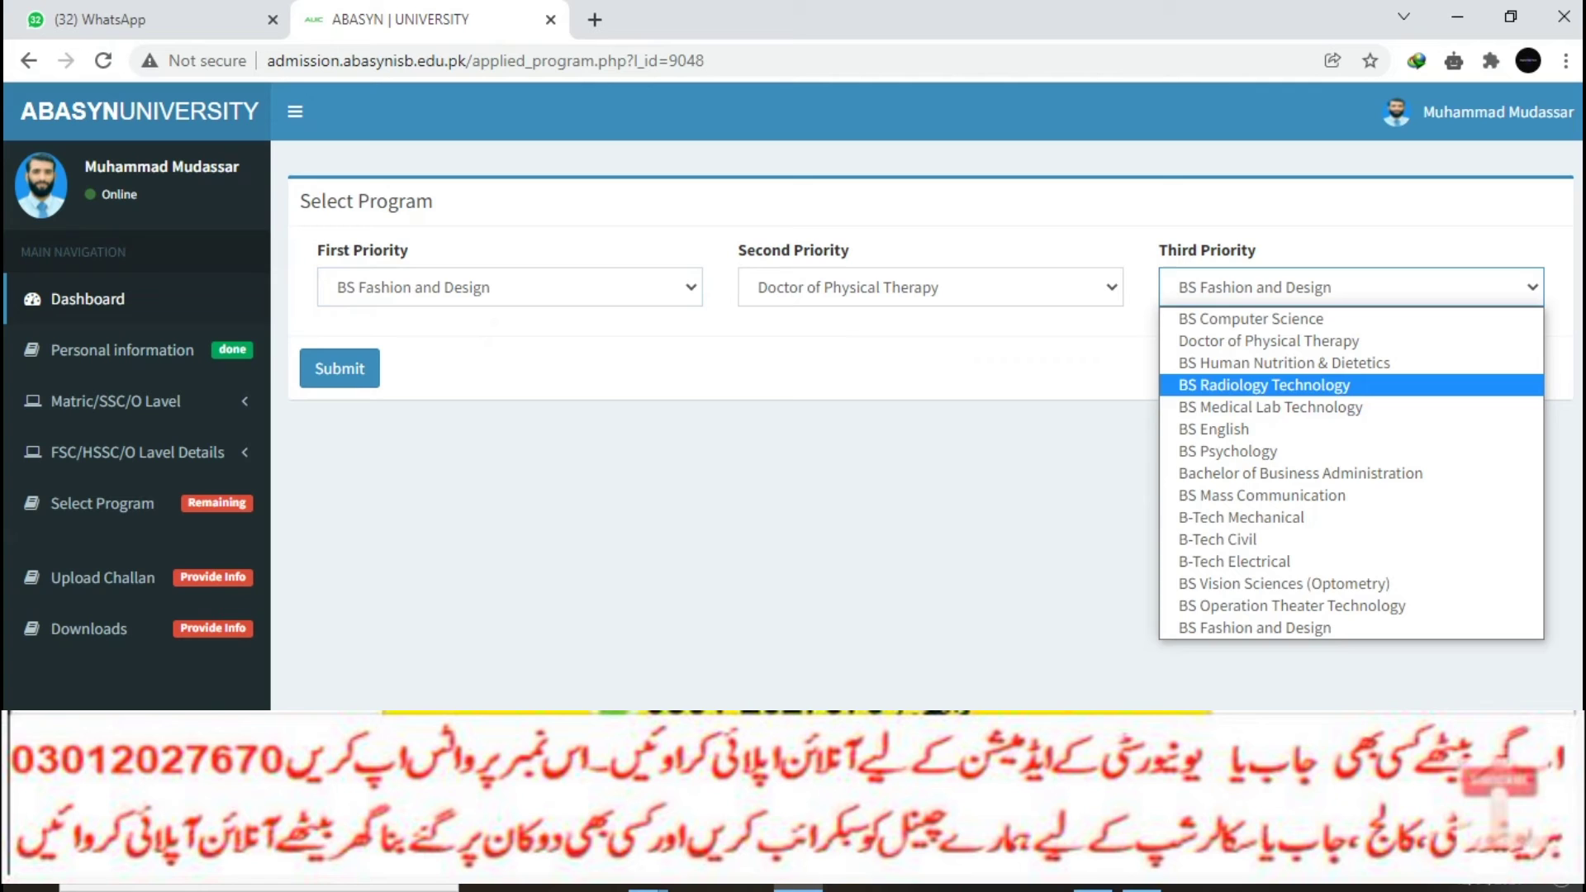
{"action": "key", "text": "Down"}
{"action": "key", "text": "Down"}
{"action": "key", "text": "Down"}
{"action": "key", "text": "Up"}
{"action": "key", "text": "Up"}
{"action": "key", "text": "Up"}
{"action": "key", "text": "Up"}
{"action": "key", "text": "Up"}
{"action": "key", "text": "Up"}
{"action": "key", "text": "Up"}
{"action": "key", "text": "Down"}
{"action": "key", "text": "Down"}
{"action": "key", "text": "Down"}
{"action": "key", "text": "Up"}
{"action": "key", "text": "Up"}
{"action": "key", "text": "Return"}
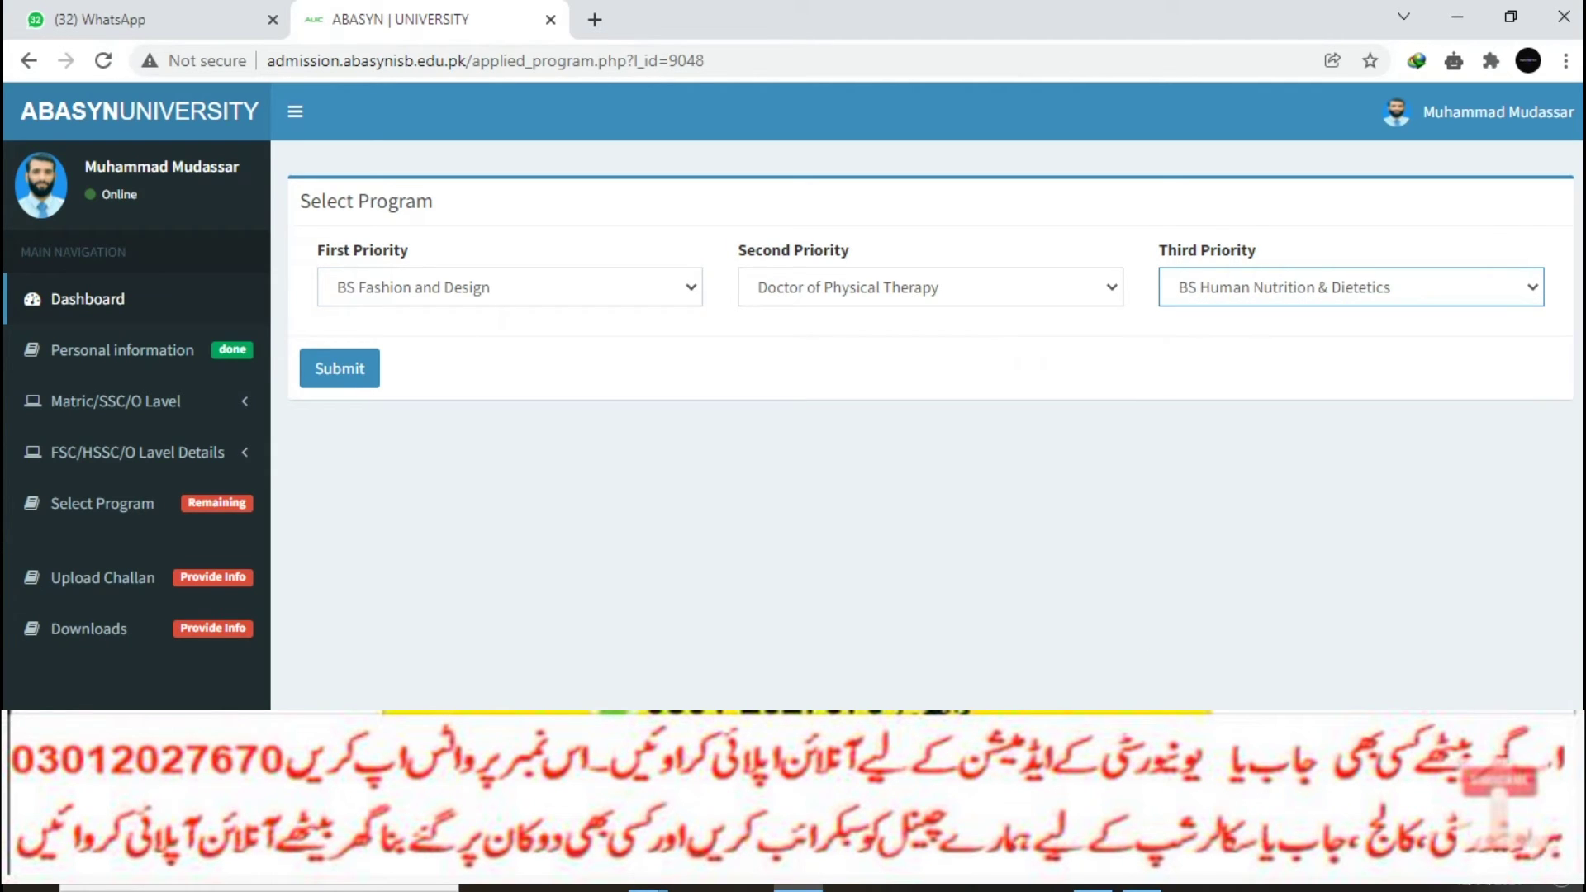
{"action": "key", "text": "Tab"}
{"action": "key", "text": "Return"}
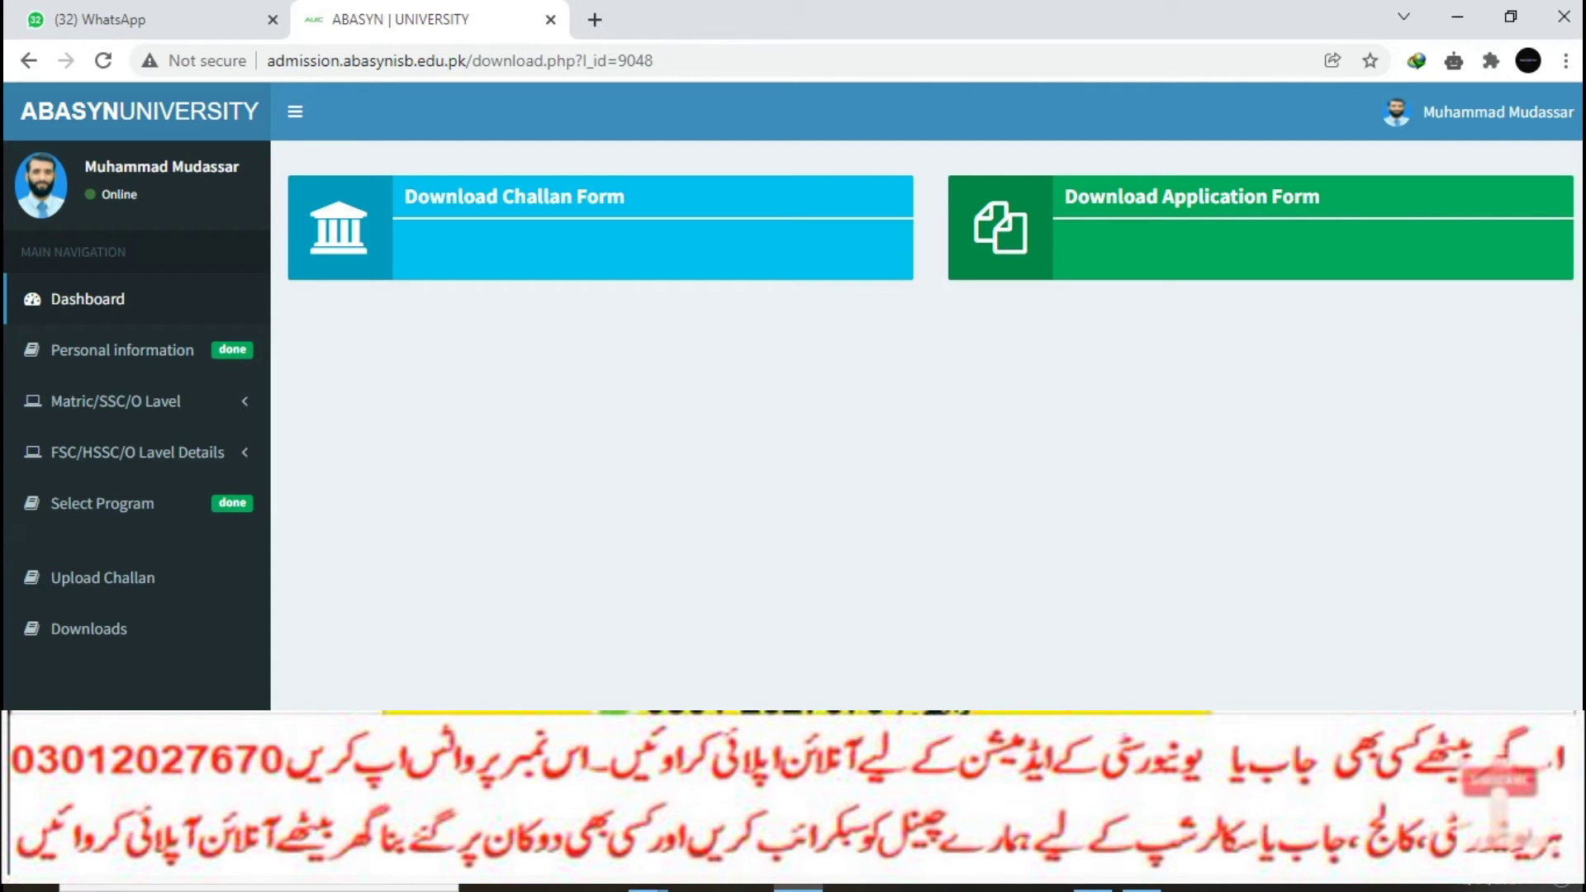
Step: View the generated fee challan (Prospectus Fee 1,000/-, due 2021-12-14) in a new tab, then return to the portal
{"action": "left_click", "coordinate": [513, 198]}
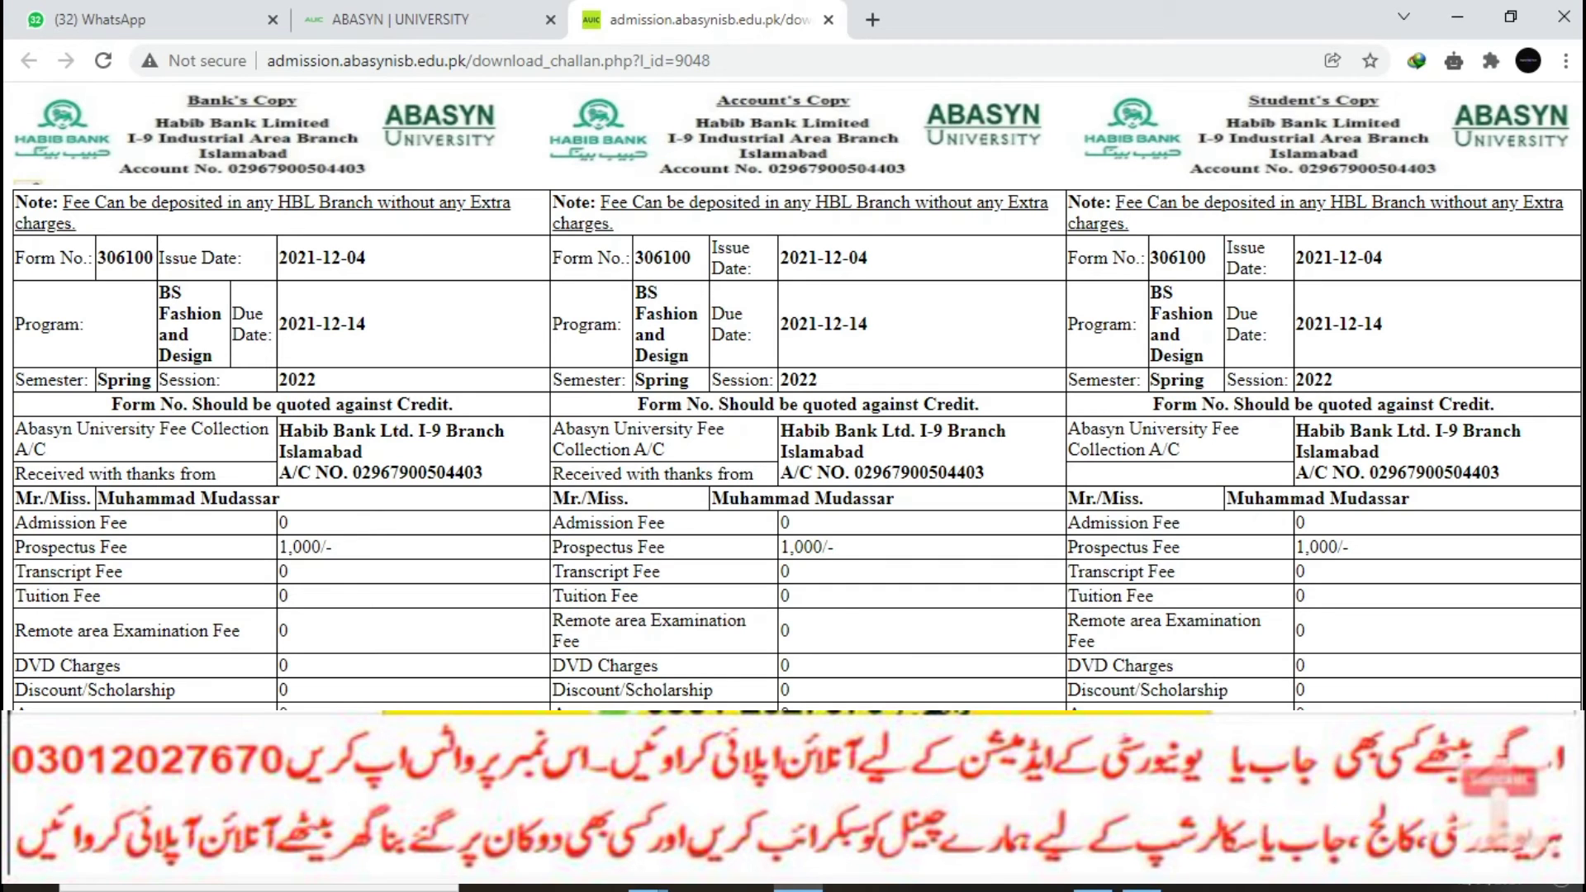
{"action": "key", "text": "ctrl+shift+Tab"}
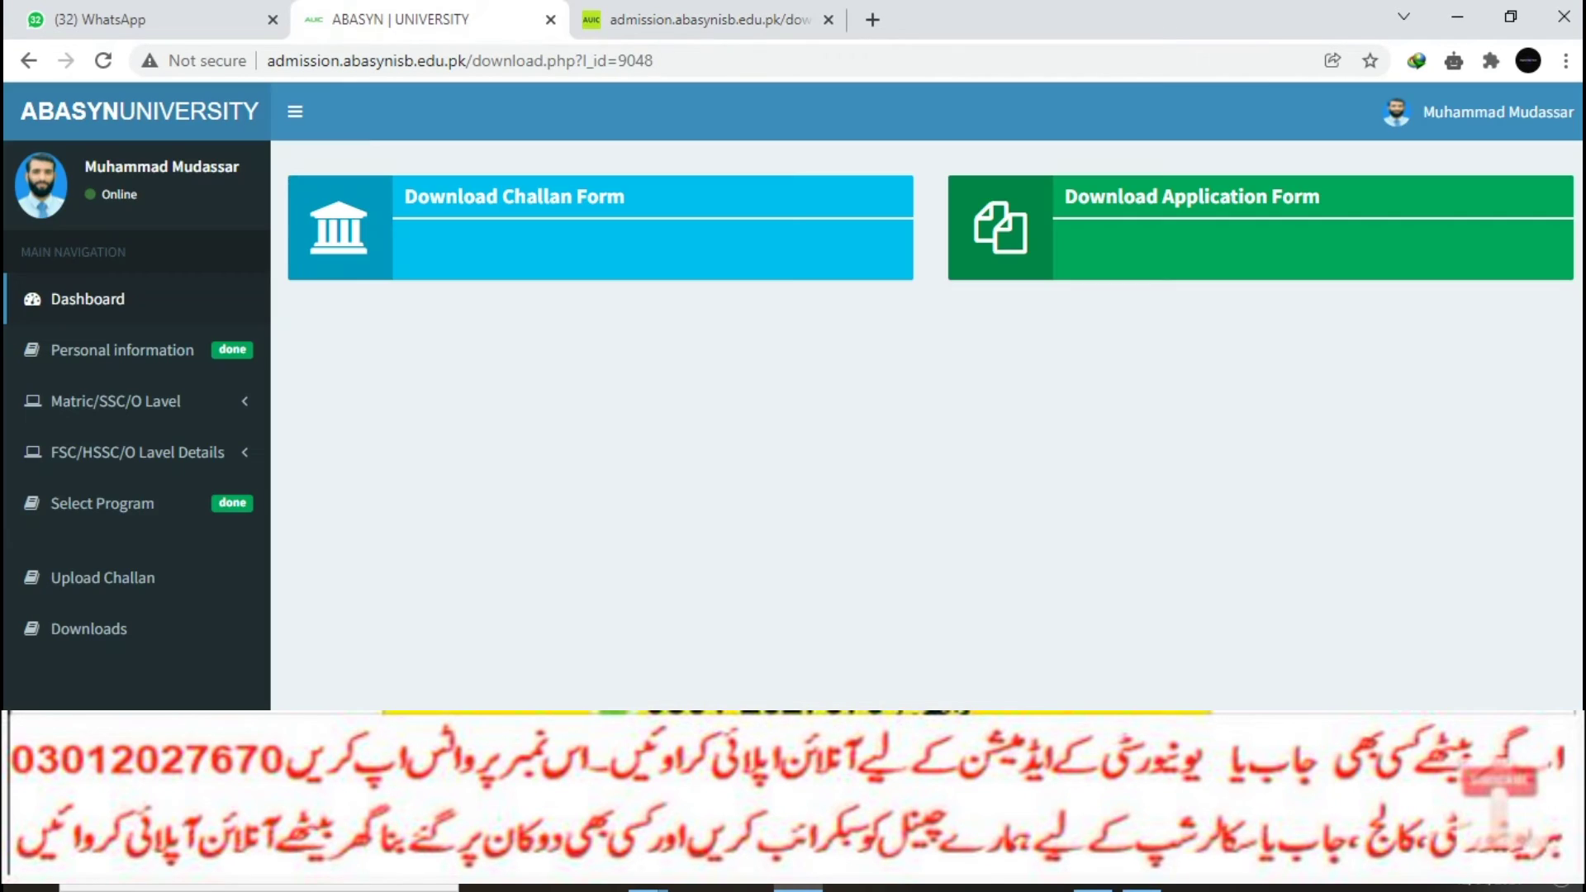
Step: Review the filled admission application form in its own tab without printing, then return to the portal
{"action": "left_click", "coordinate": [1191, 197]}
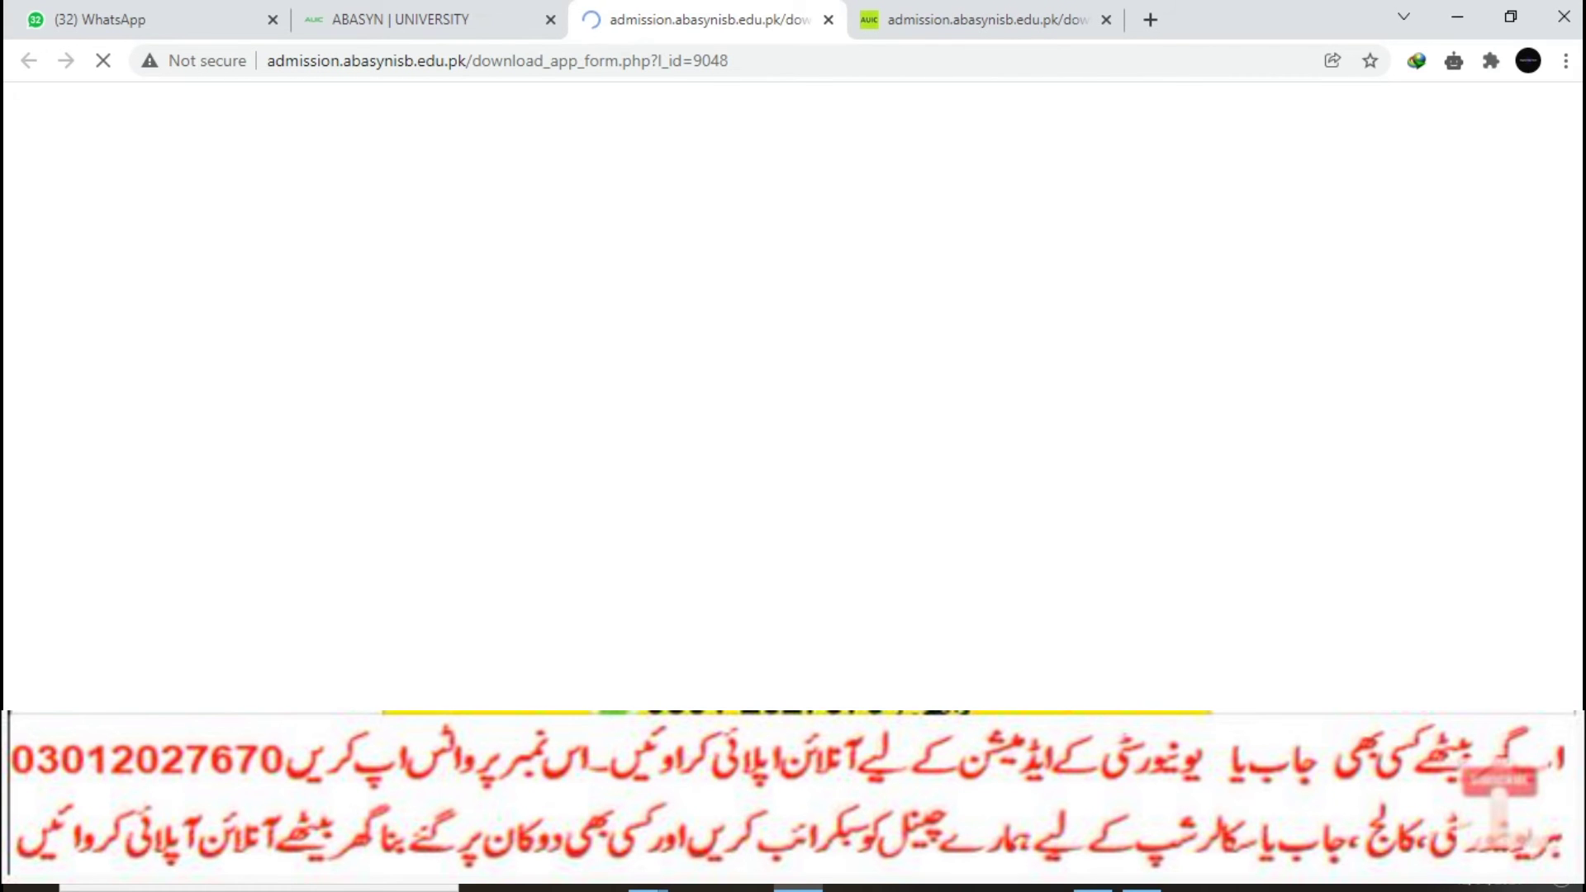
{"action": "scroll", "coordinate": [792, 396], "scroll_direction": "down", "scroll_amount": 12}
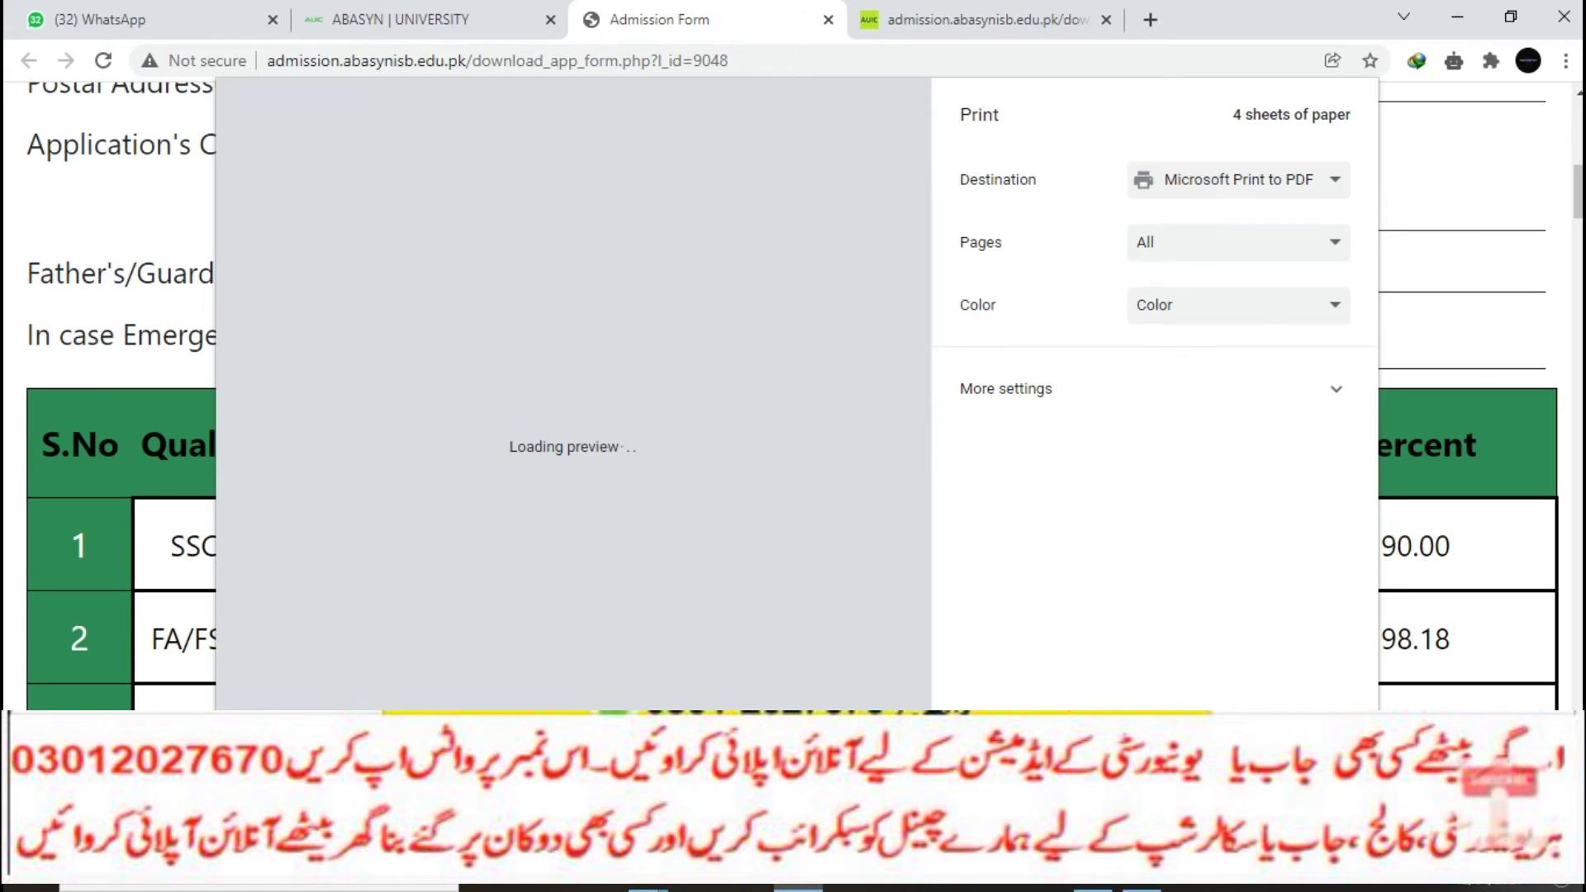
{"action": "key", "text": "Escape"}
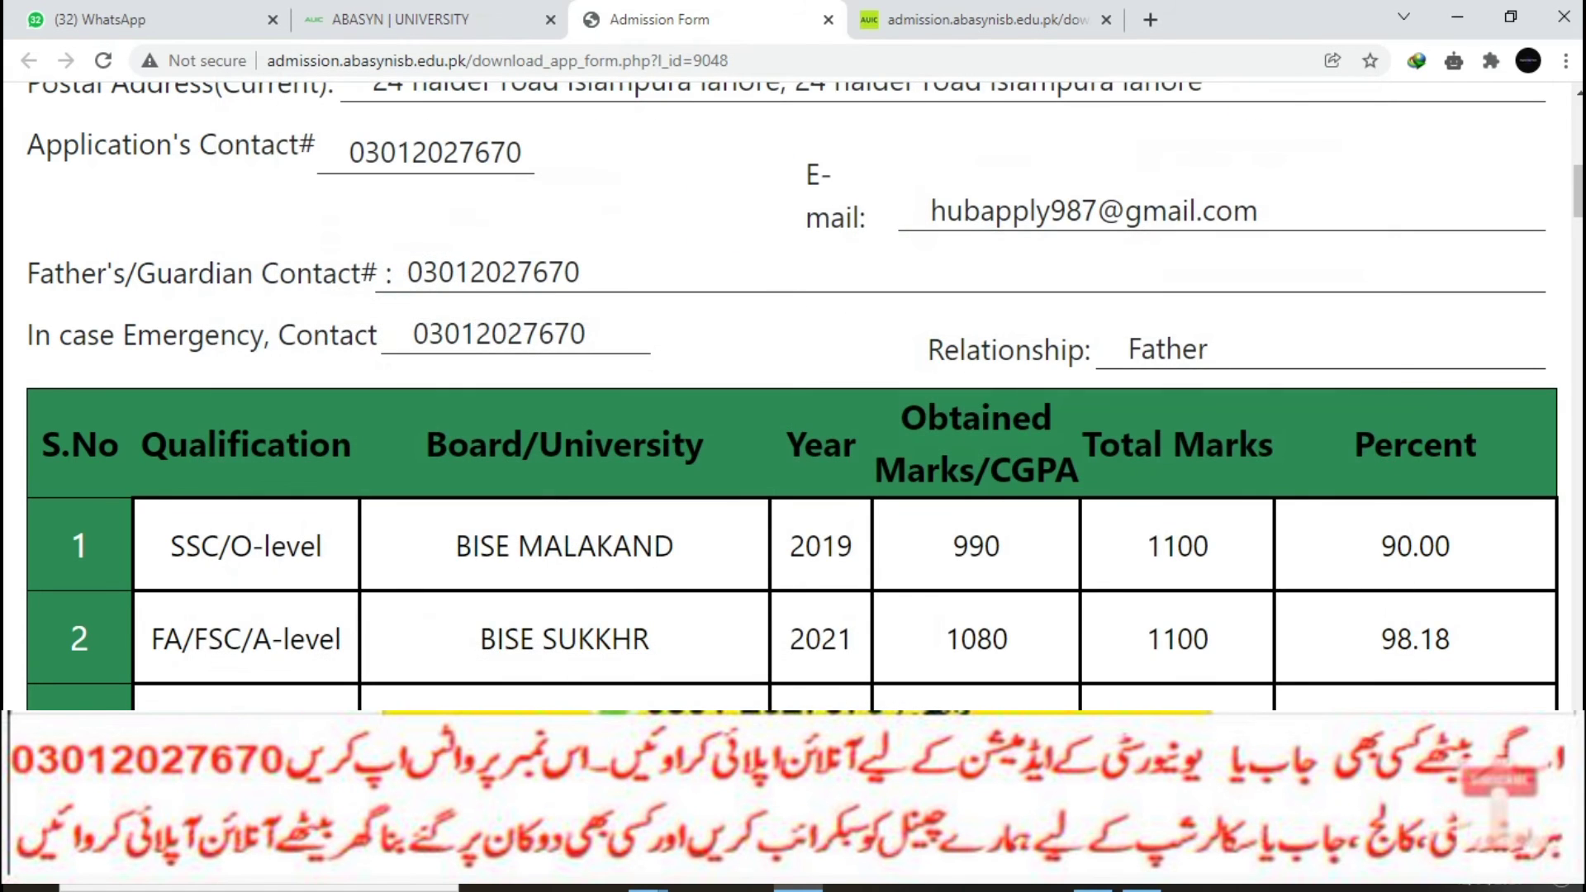
{"action": "scroll", "coordinate": [793, 396], "scroll_direction": "down", "scroll_amount": 10}
{"action": "scroll", "coordinate": [793, 396], "scroll_direction": "down", "scroll_amount": 12}
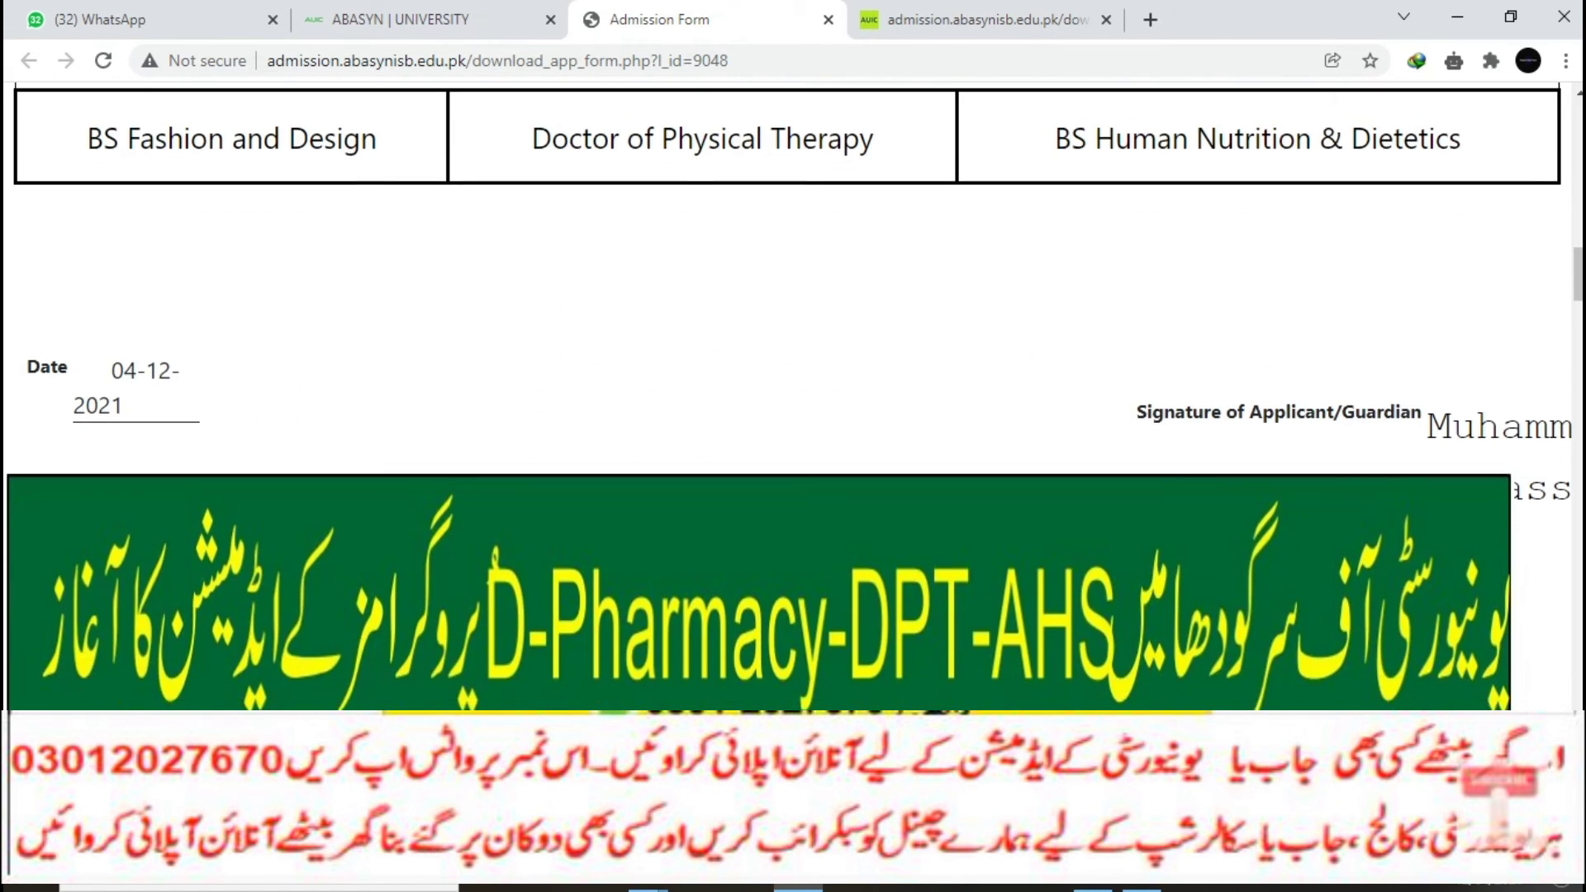
{"action": "scroll", "coordinate": [792, 397], "scroll_direction": "down", "scroll_amount": 15}
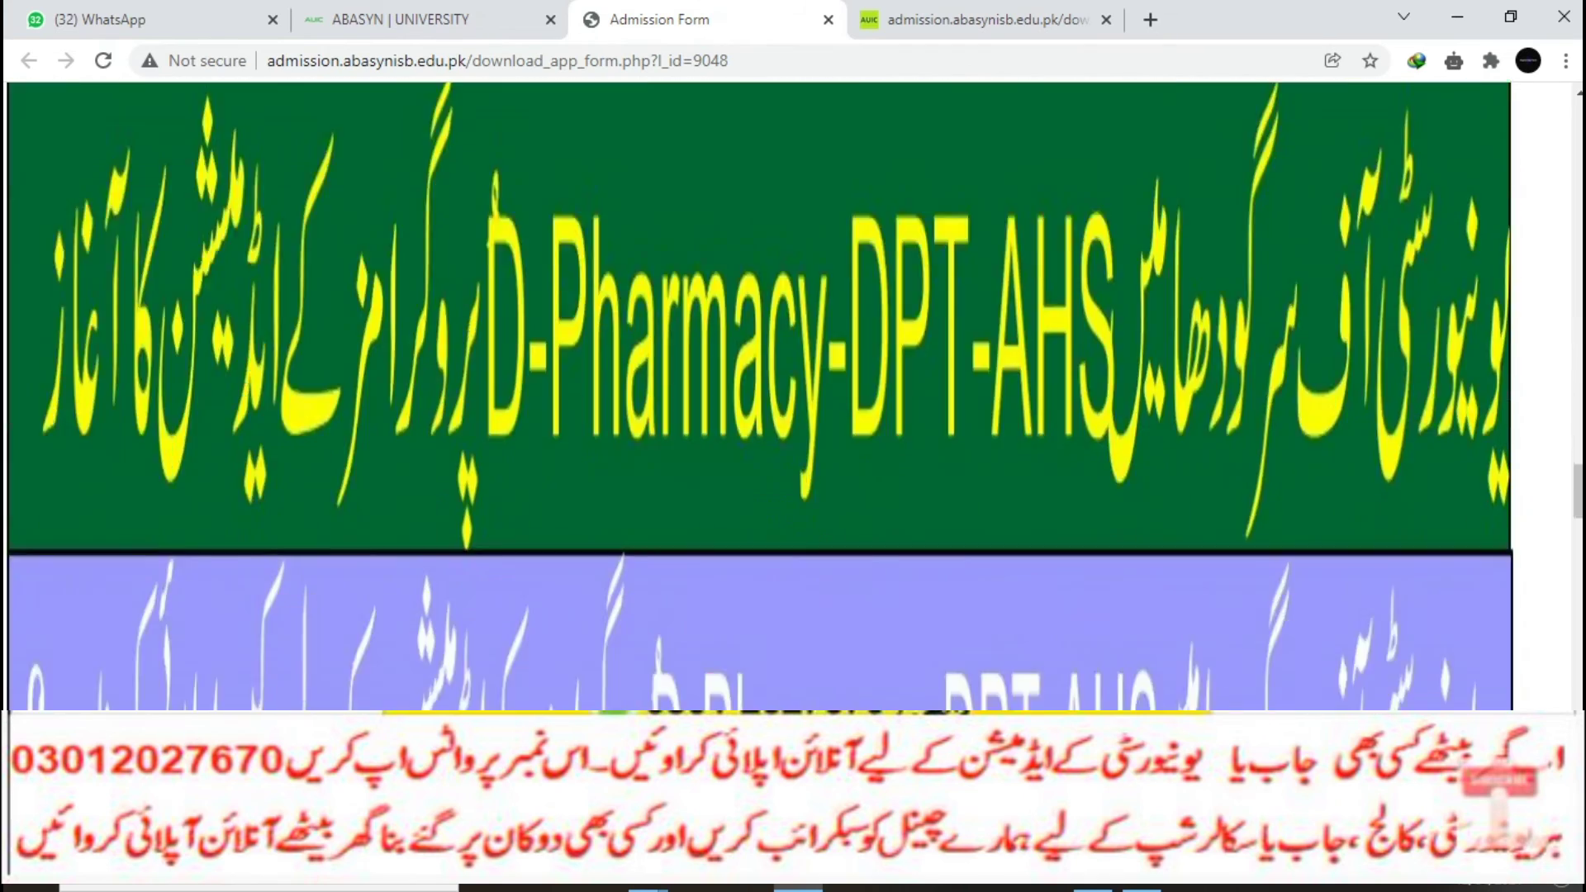
{"action": "scroll", "coordinate": [793, 396], "scroll_direction": "down", "scroll_amount": 6}
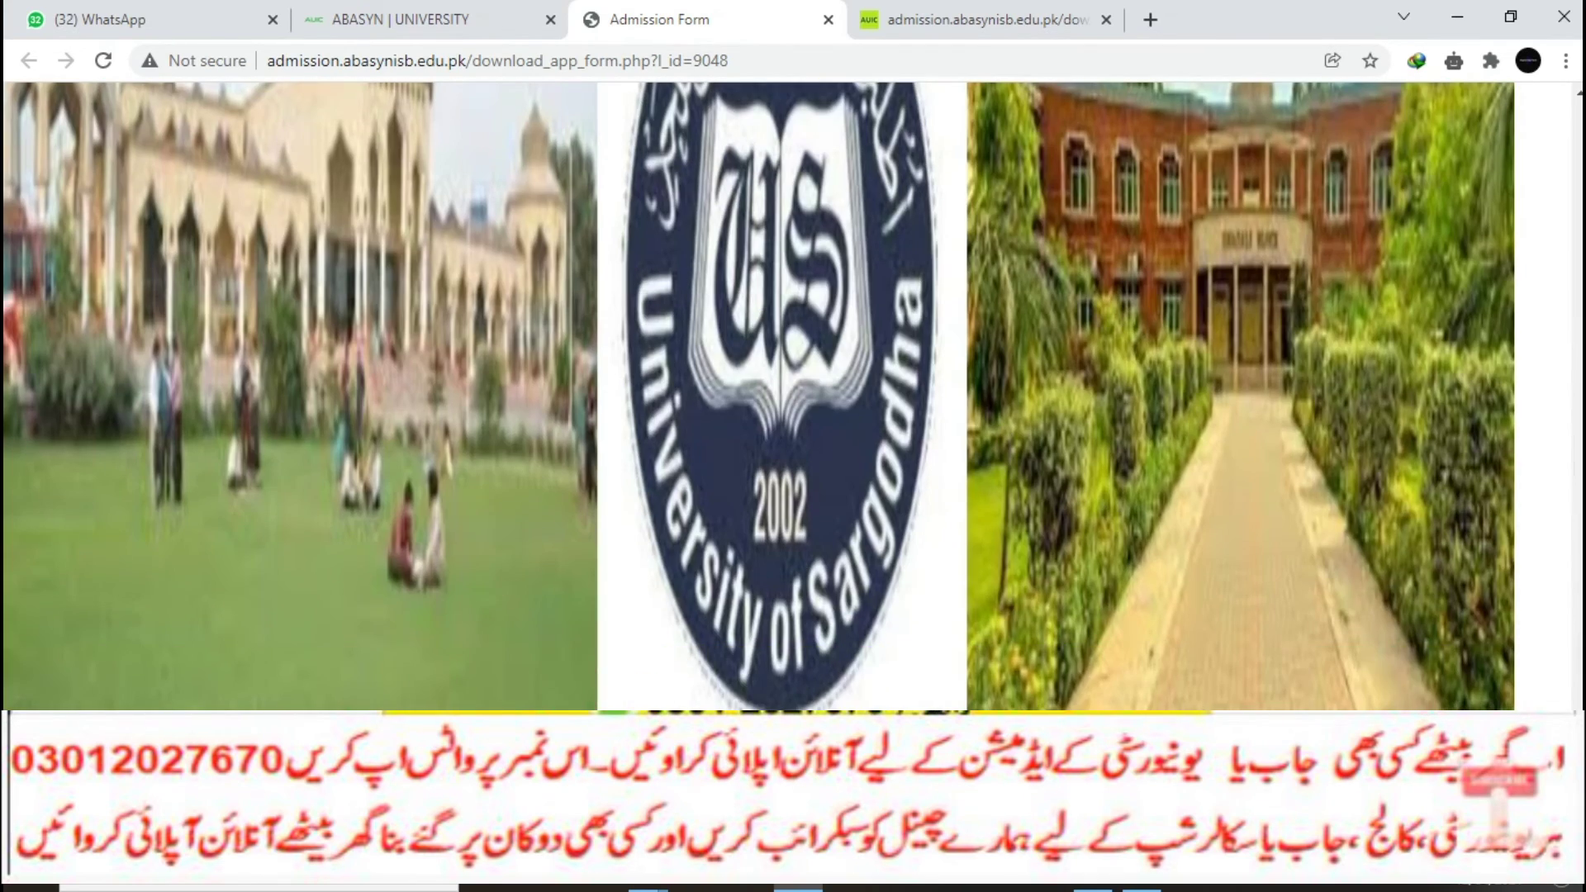
{"action": "left_click", "coordinate": [400, 19]}
Step: Submit the challan with paid date 12/04/2021 and picture Untitled-1.jpg, then go back to Downloads
{"action": "left_click", "coordinate": [102, 577]}
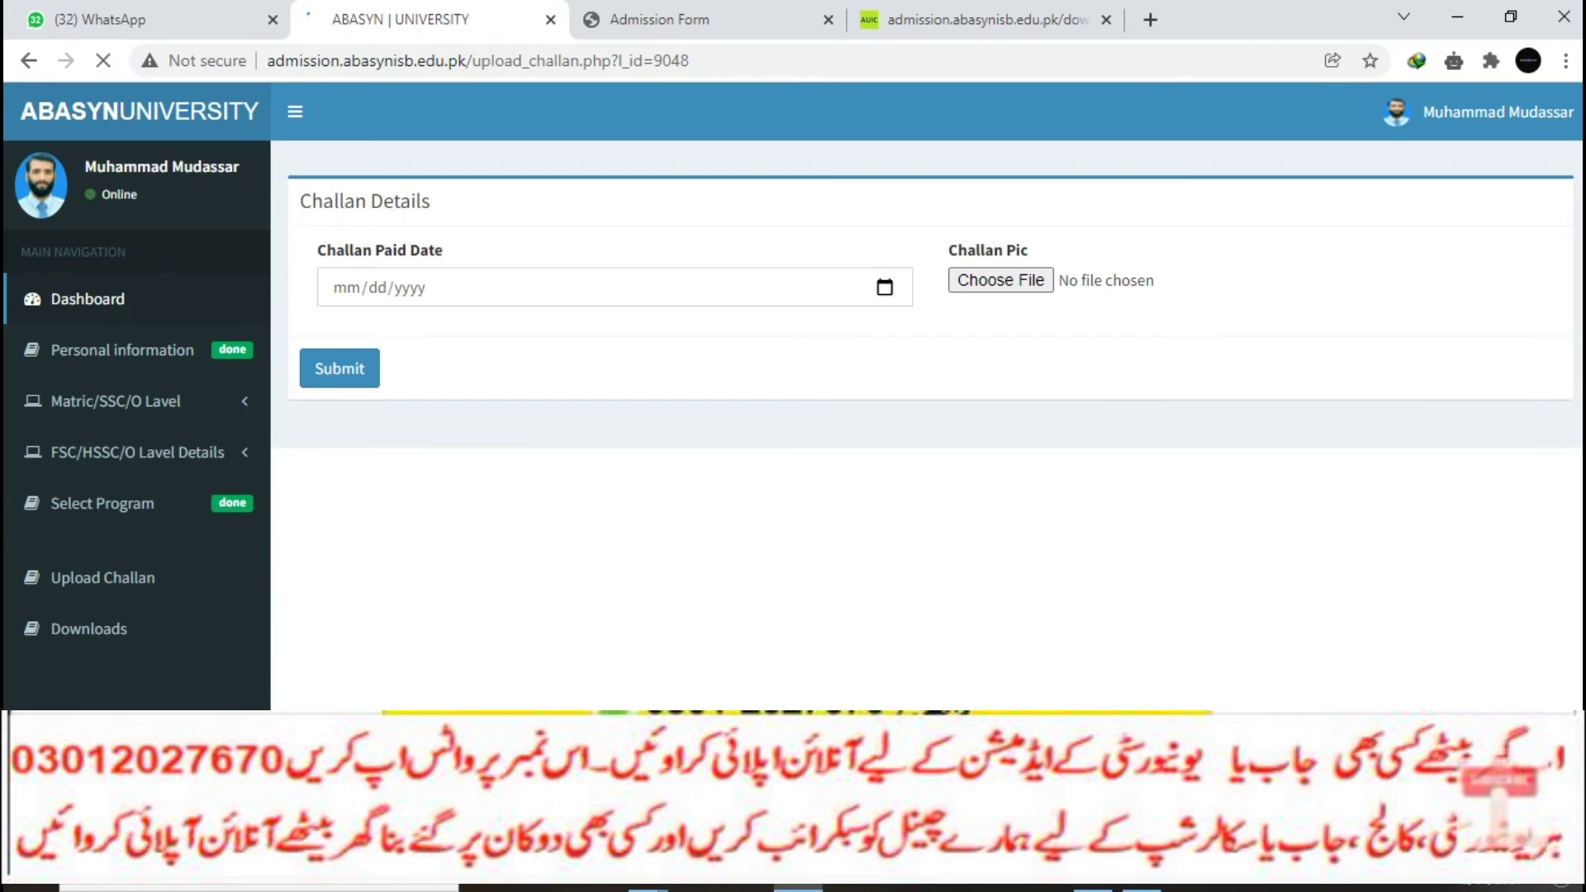
{"action": "left_click", "coordinate": [885, 287]}
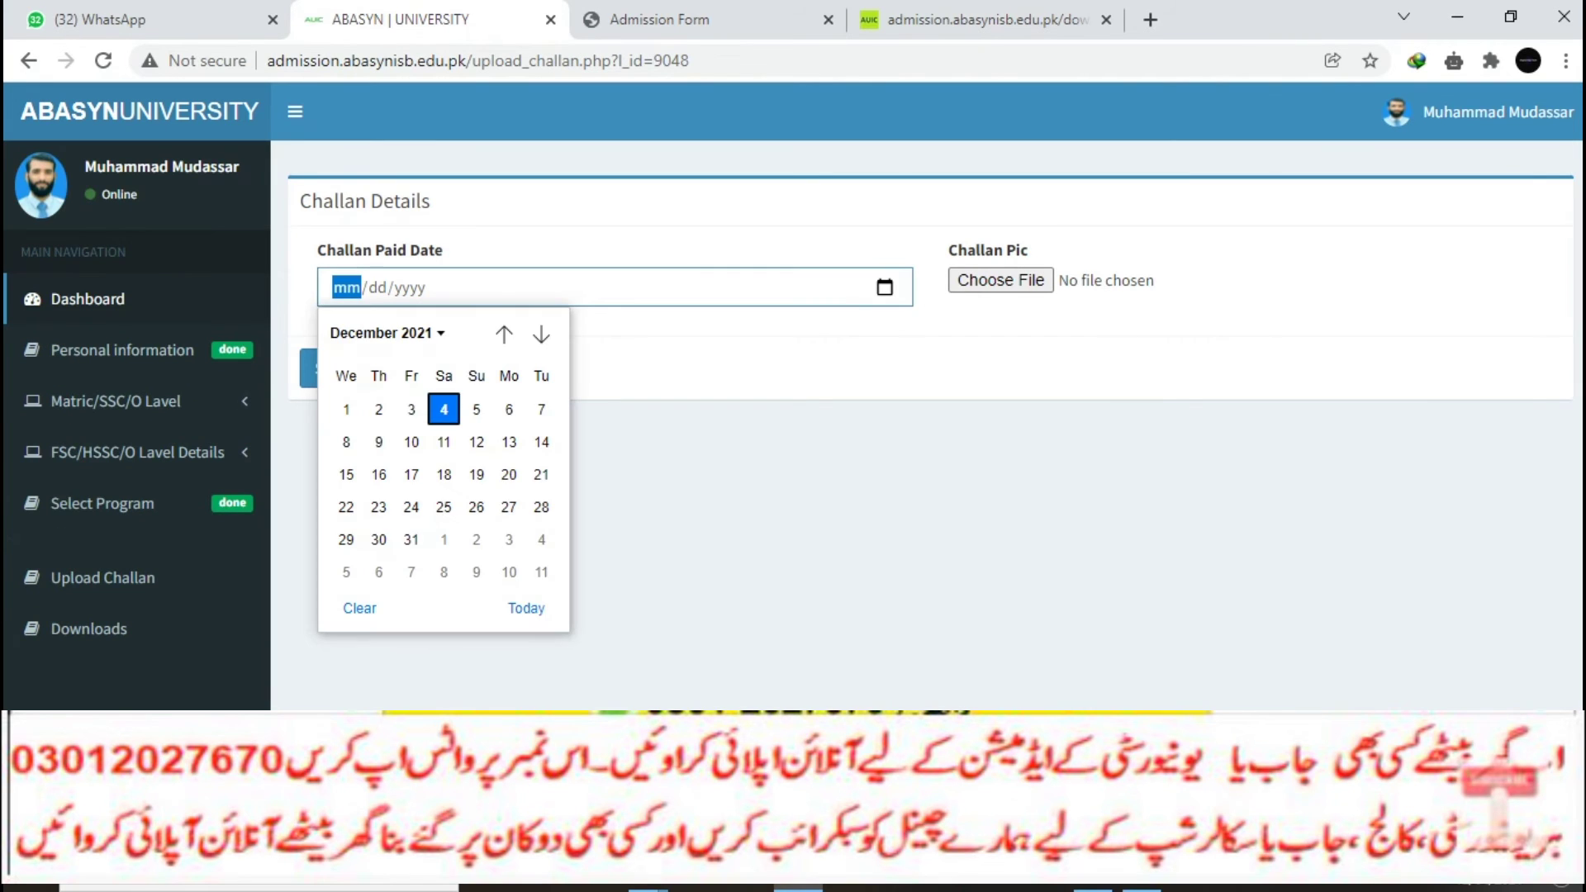
{"action": "key", "text": "Return"}
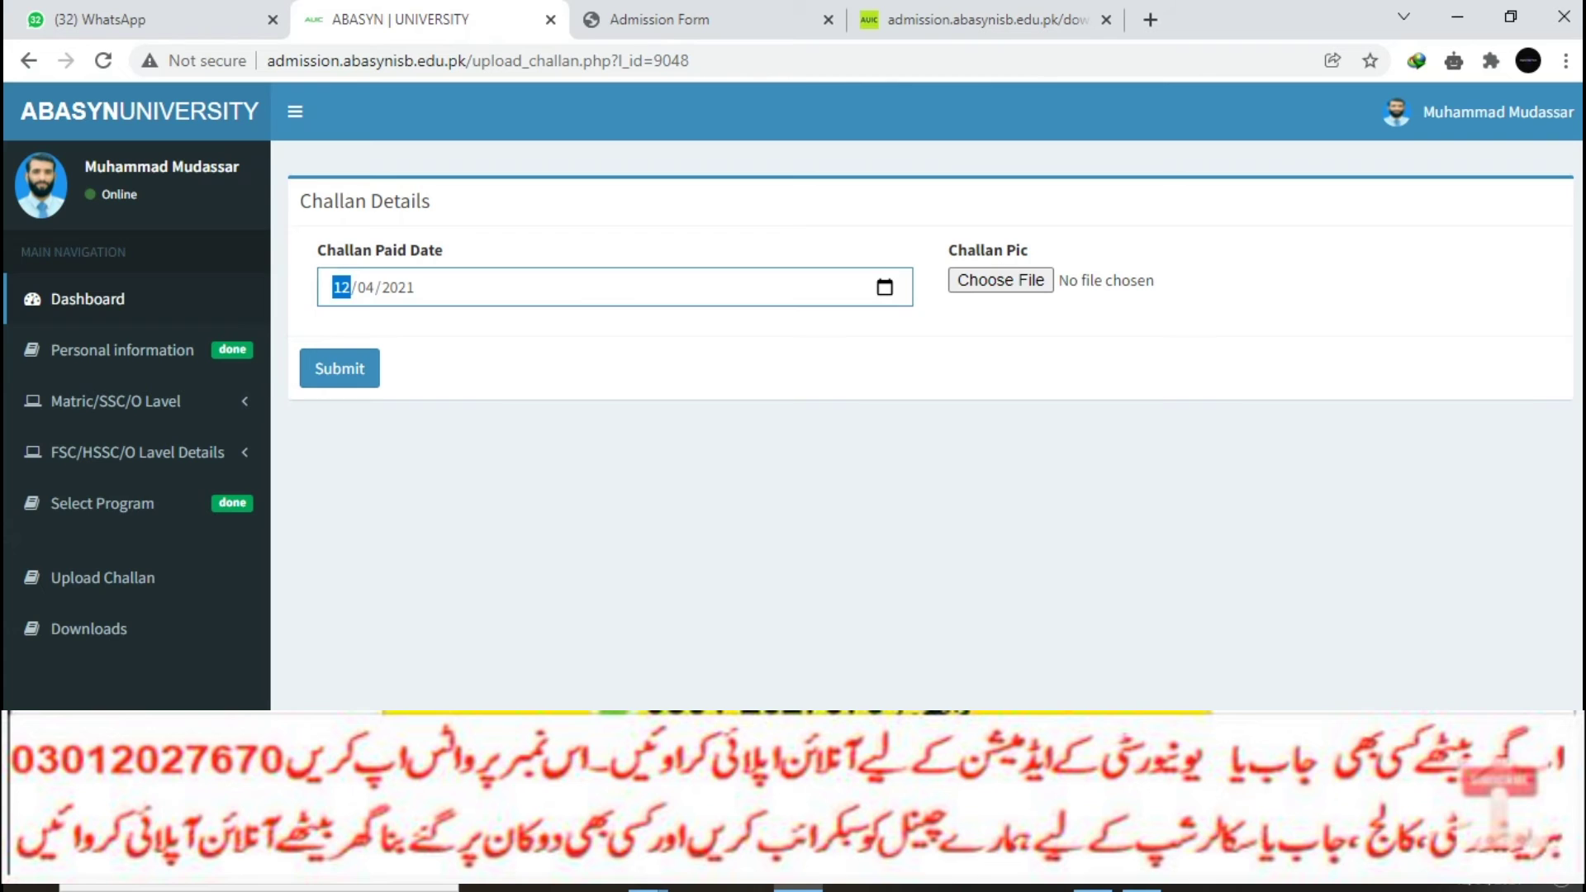
{"action": "left_click", "coordinate": [1000, 280]}
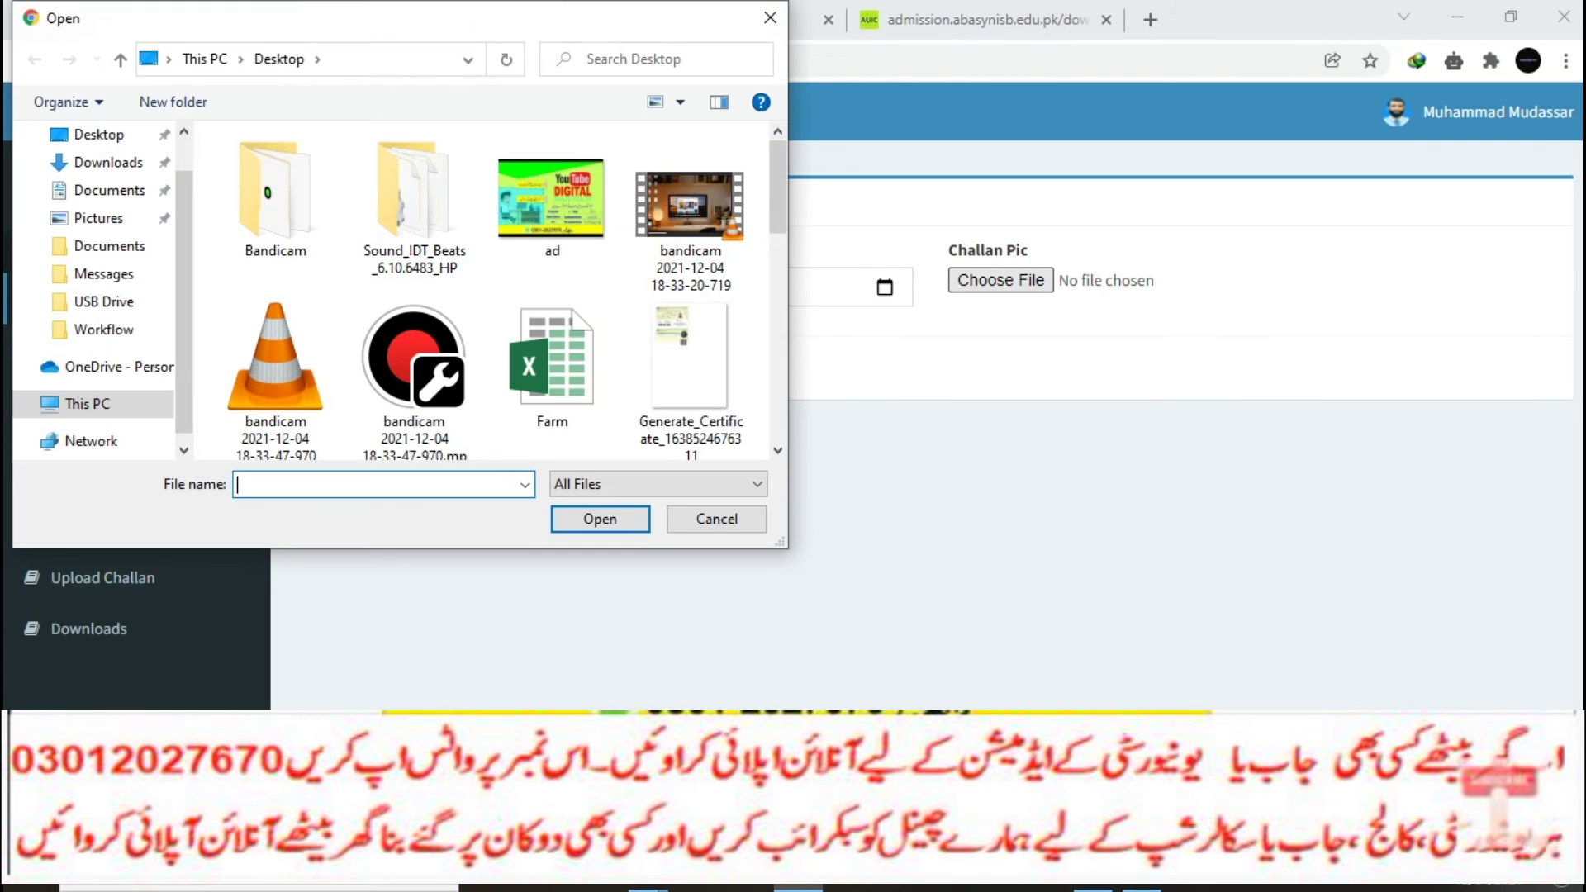
{"action": "left_click", "coordinate": [689, 363]}
{"action": "scroll", "coordinate": [660, 297], "scroll_direction": "down", "scroll_amount": 5}
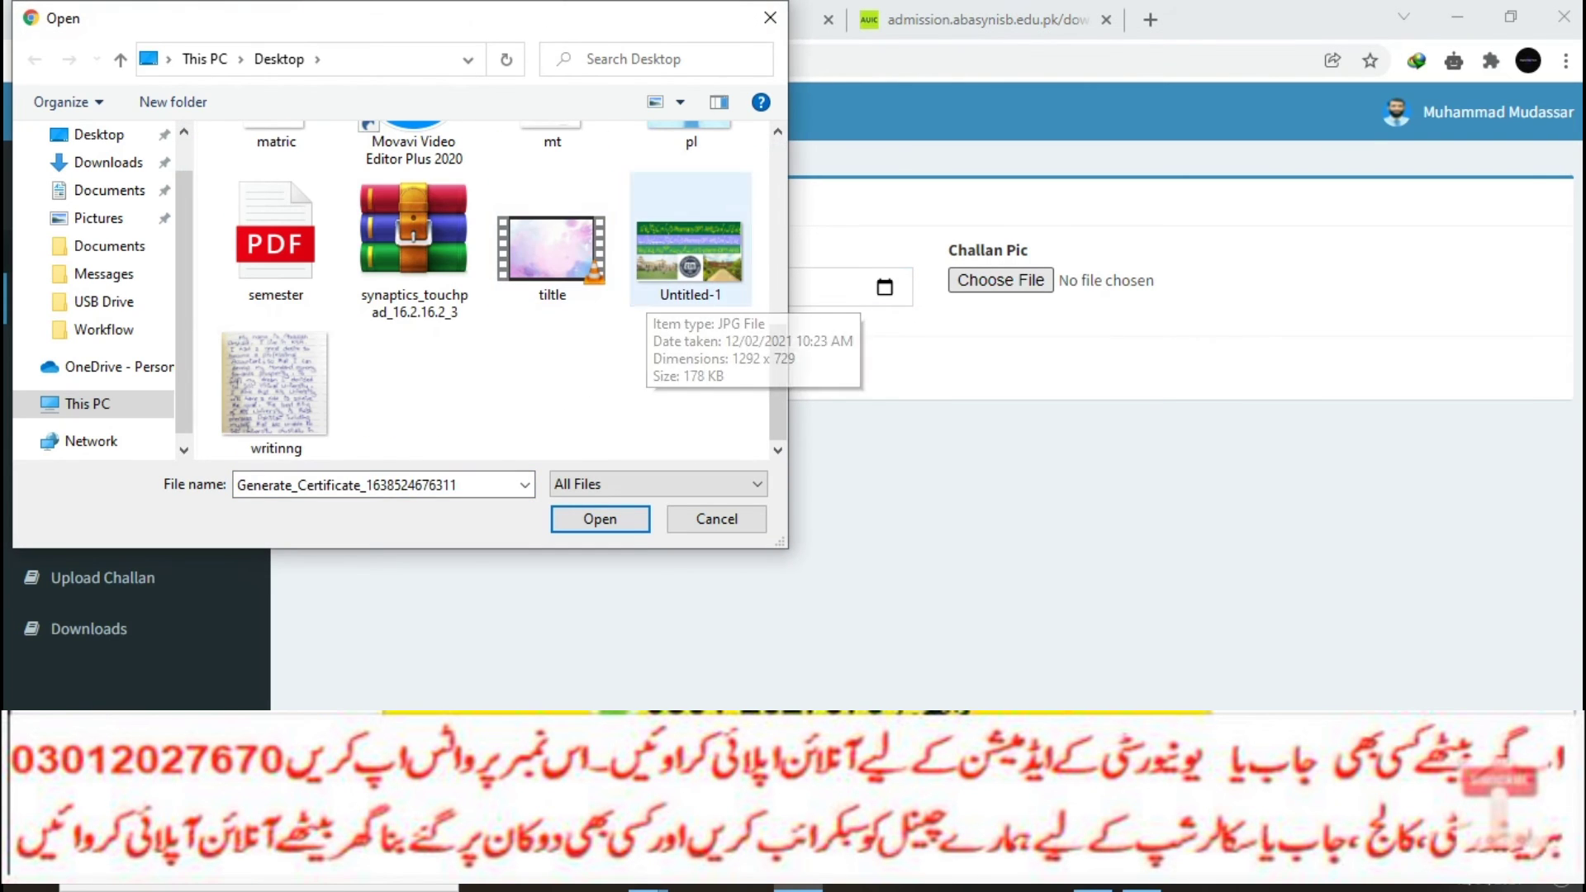
{"action": "left_click", "coordinate": [661, 293]}
{"action": "left_click", "coordinate": [599, 519]}
{"action": "left_click", "coordinate": [340, 369]}
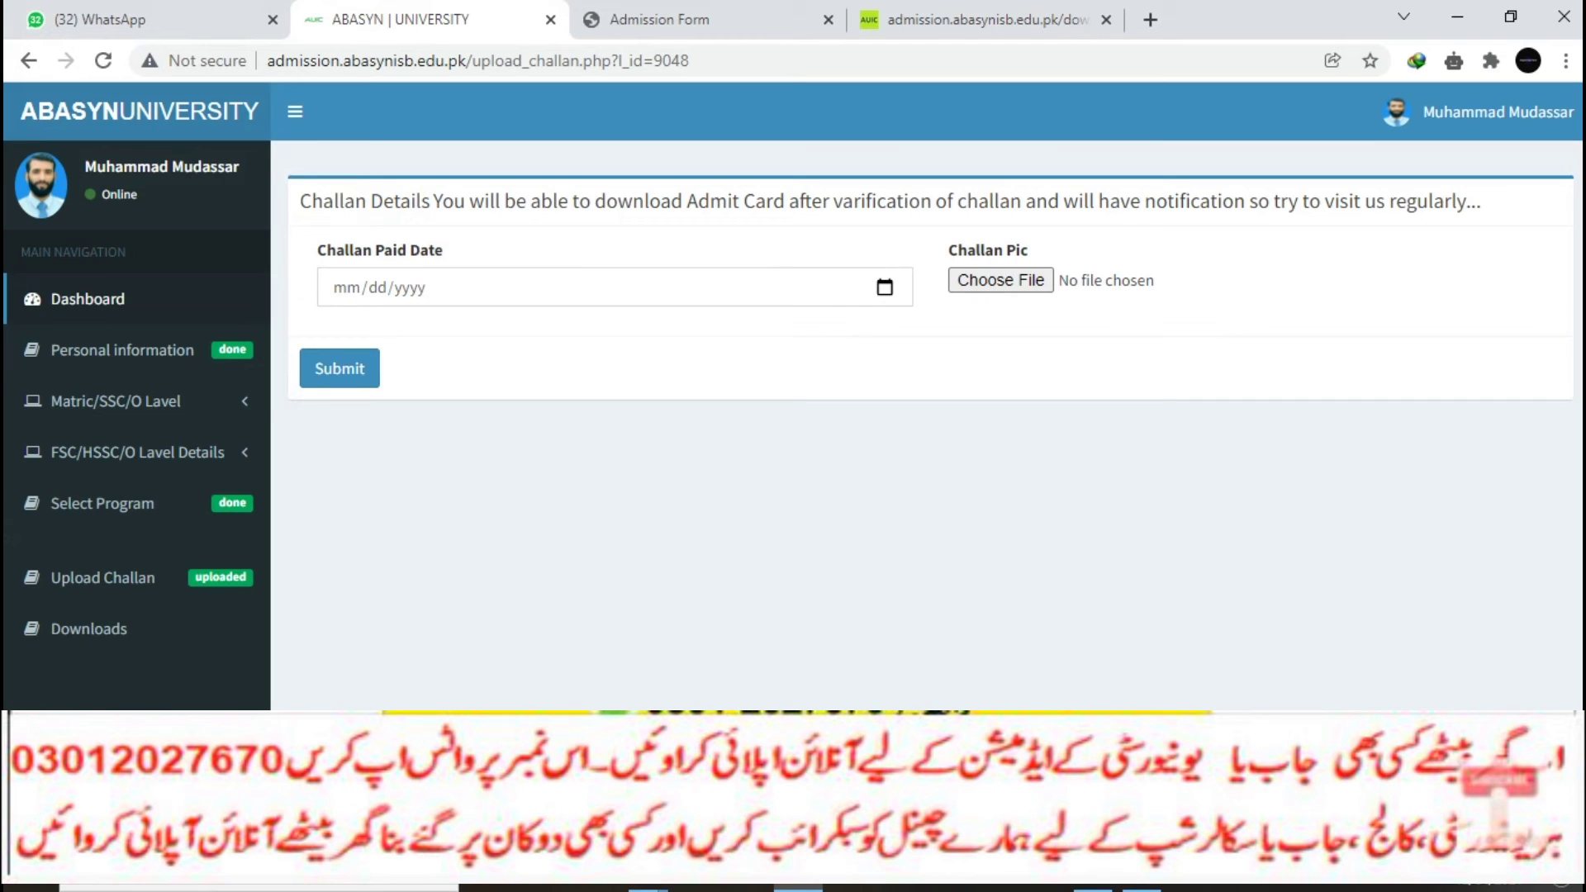
{"action": "left_click", "coordinate": [88, 629]}
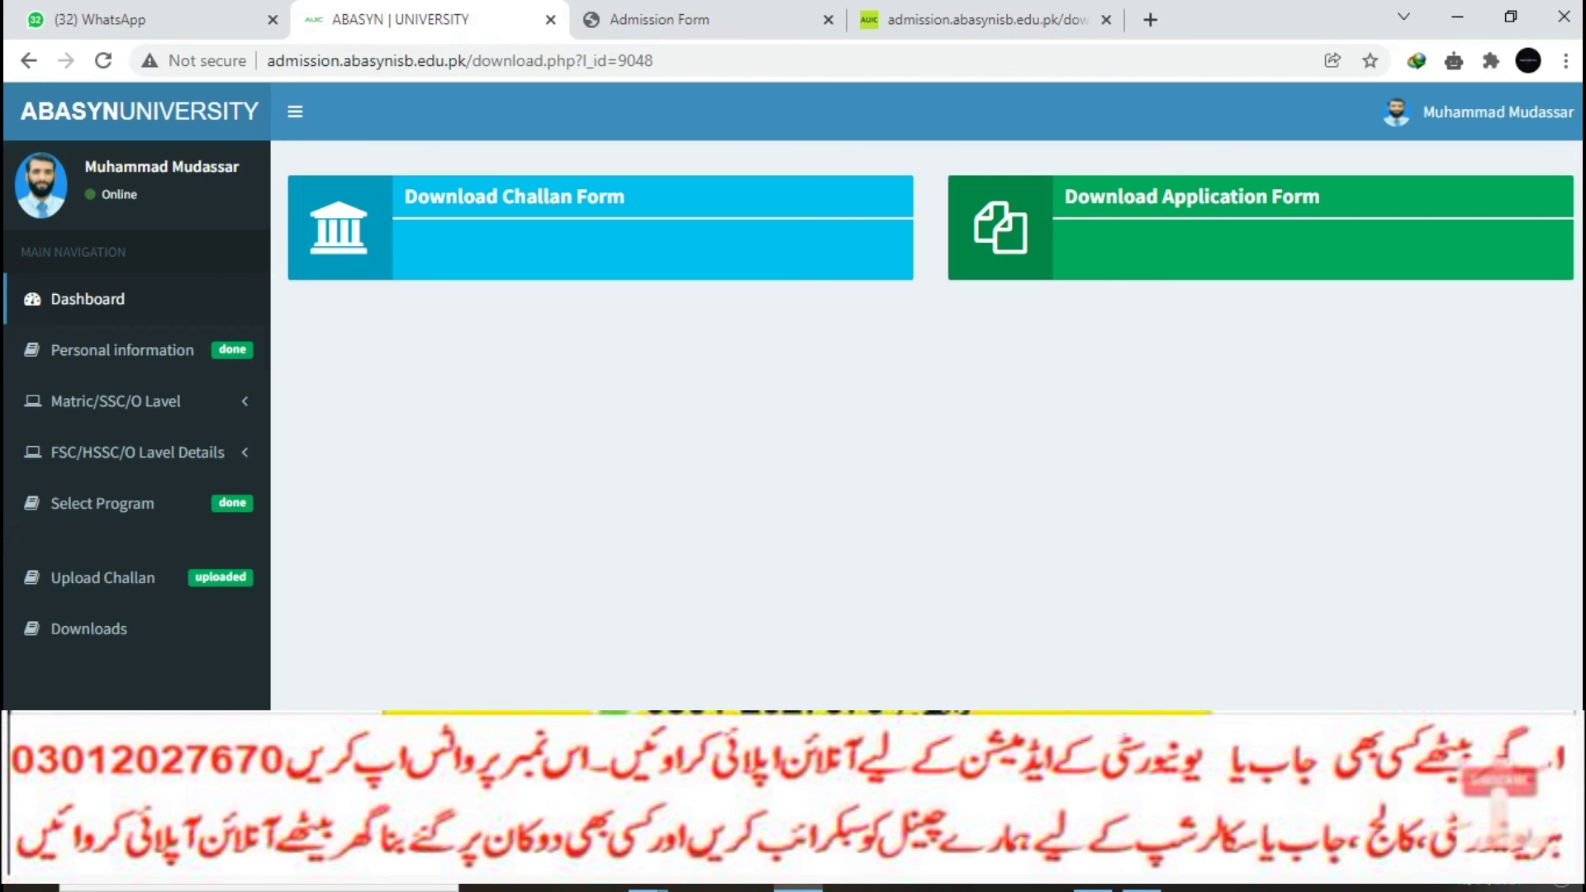
Step: Check the dashboard: 100% for personal, educational and program sections, and challan status PAID
{"action": "left_click", "coordinate": [87, 299]}
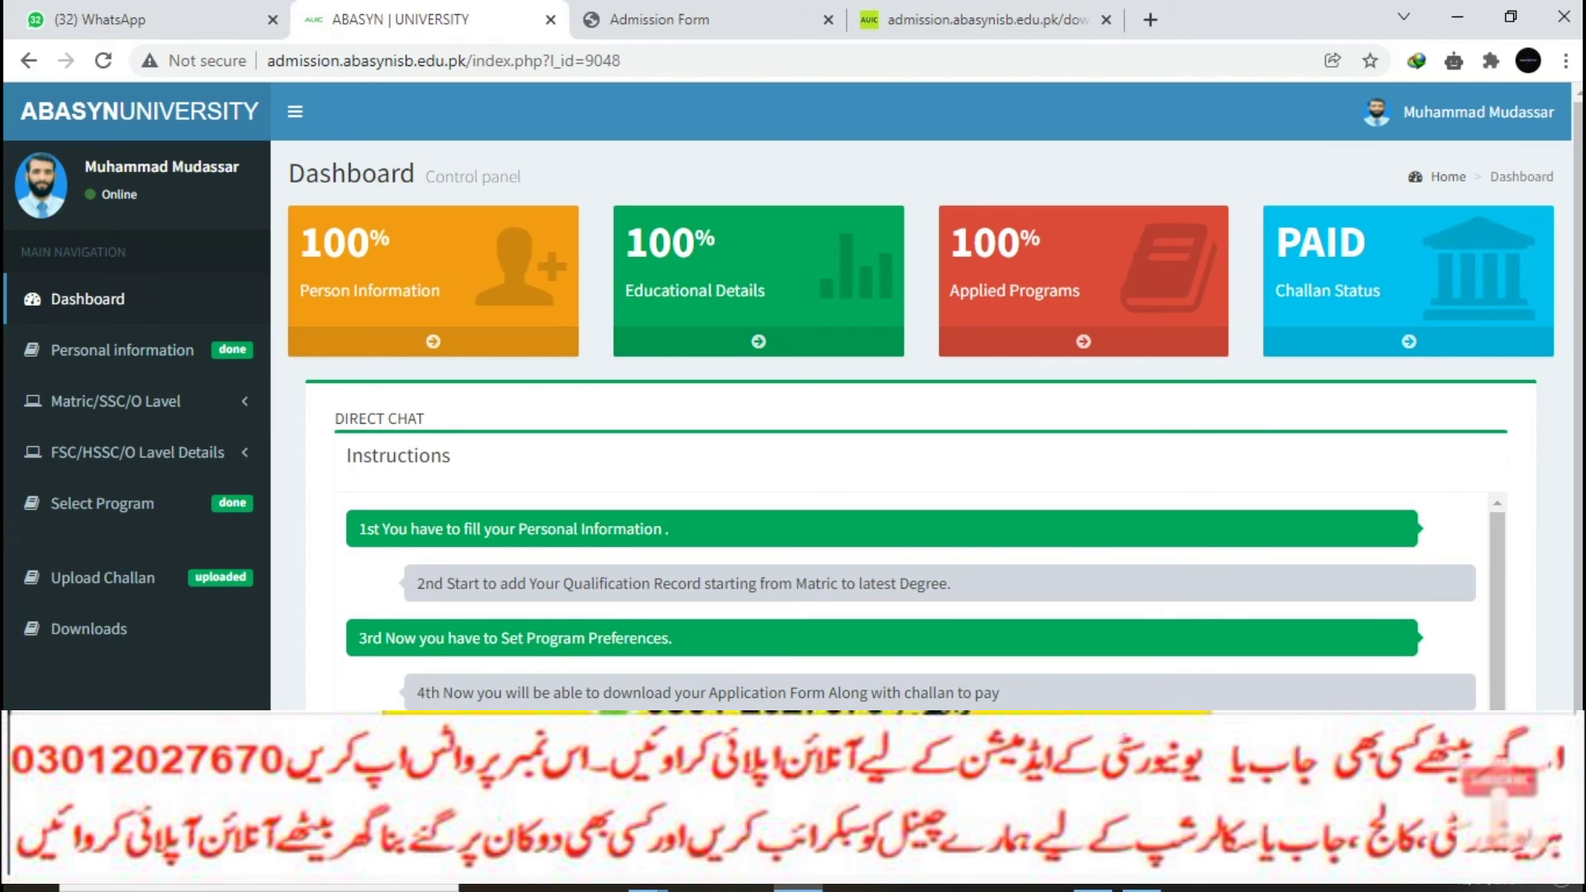
{"action": "scroll", "coordinate": [925, 601], "scroll_direction": "down", "scroll_amount": 1}
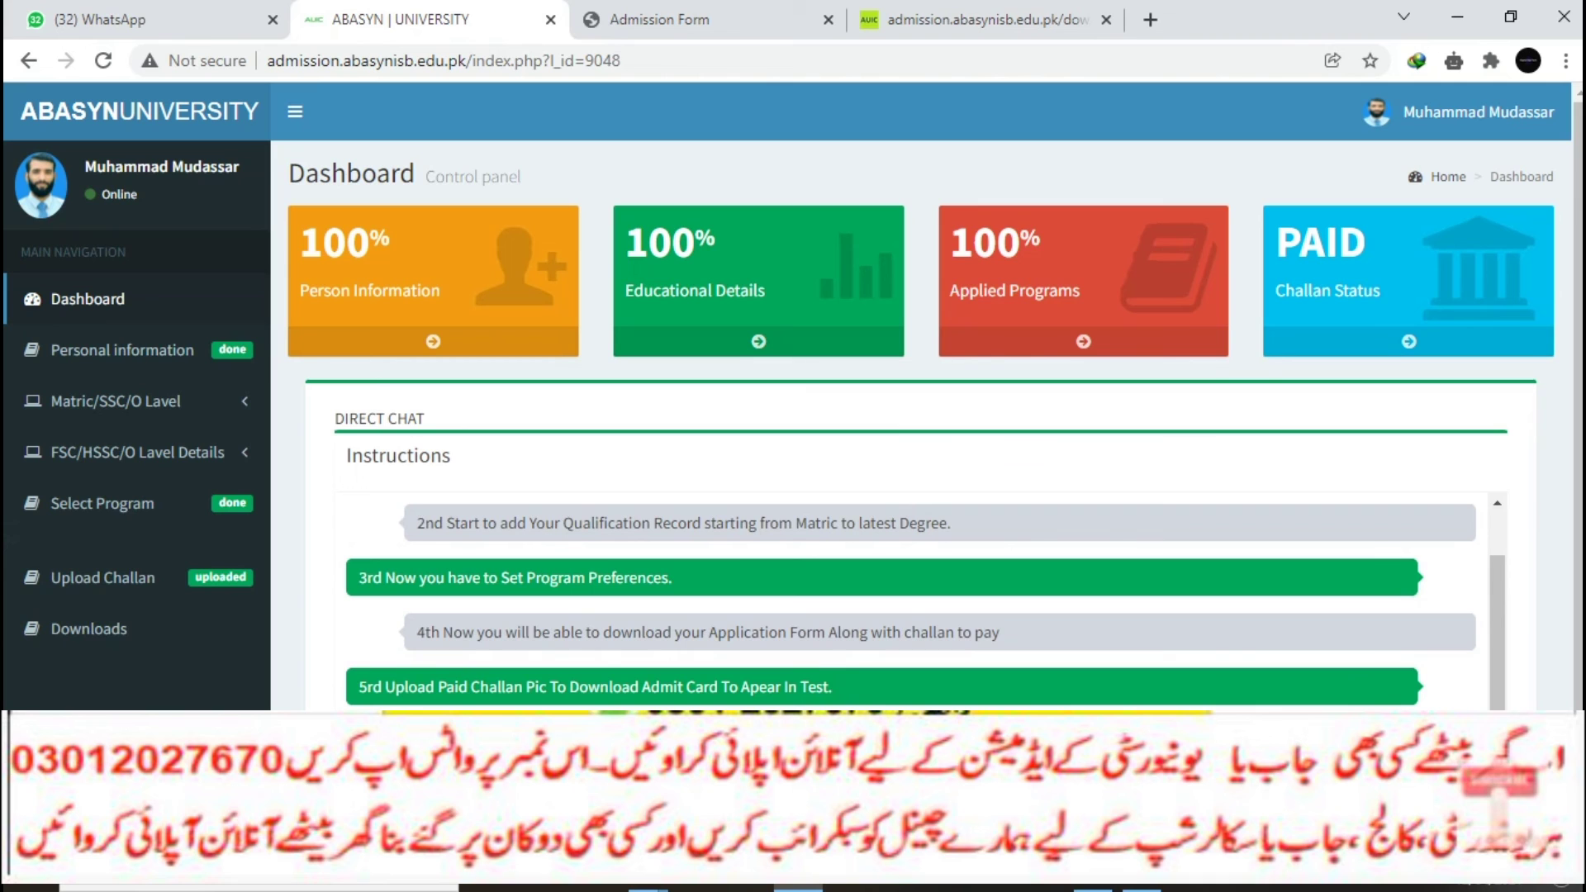
{"action": "scroll", "coordinate": [925, 602], "scroll_direction": "up", "scroll_amount": 1}
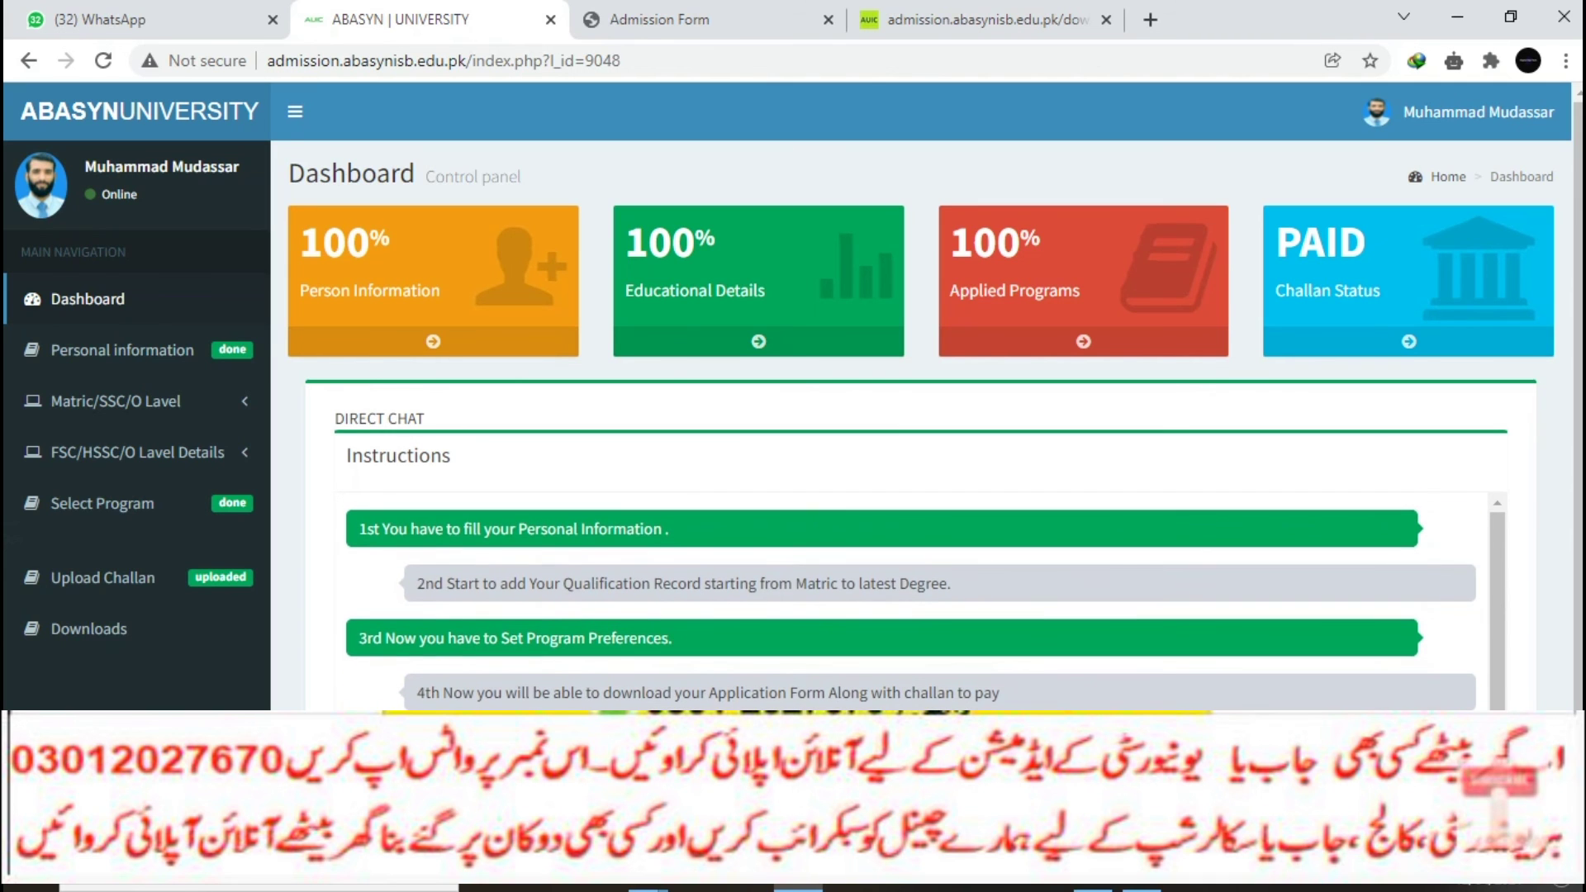